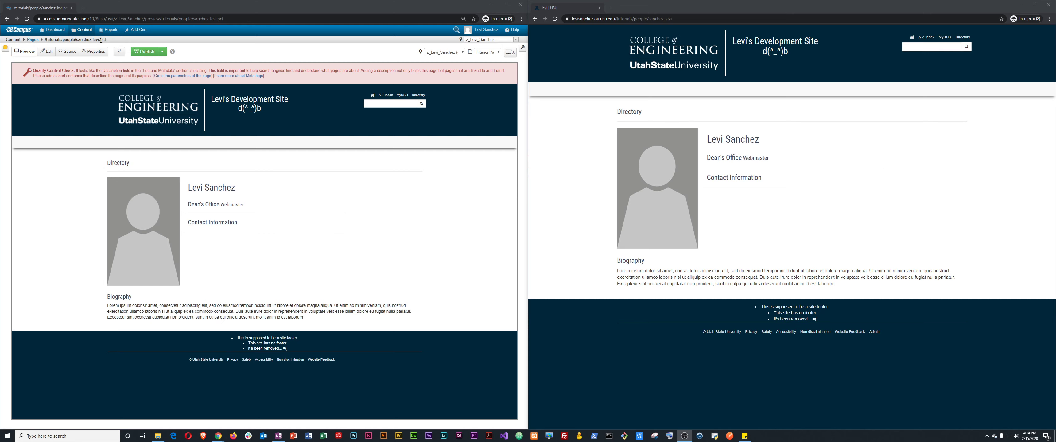
Check out the staff profile page and open the content region below the biography for editing
click(119, 53)
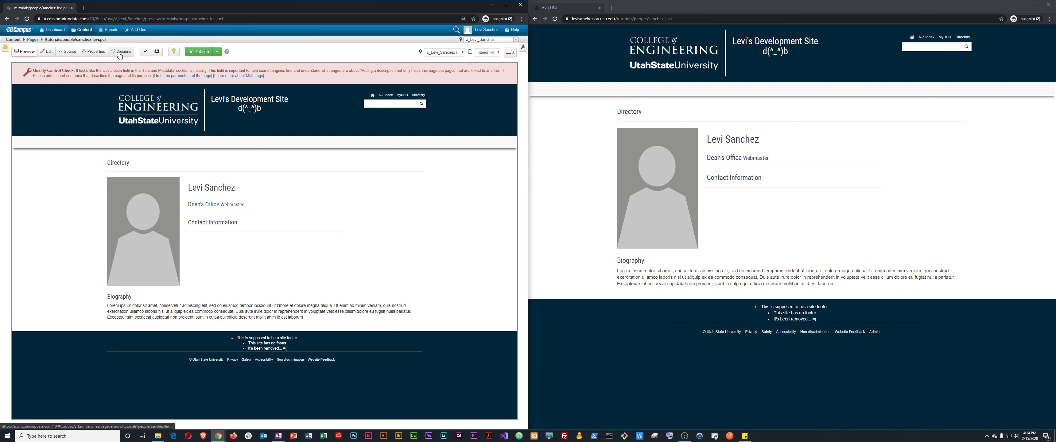
click(48, 52)
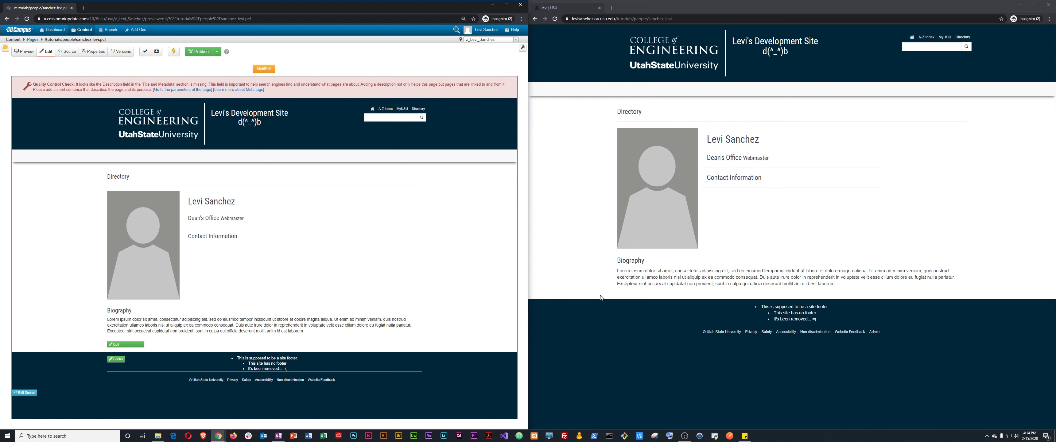
click(133, 349)
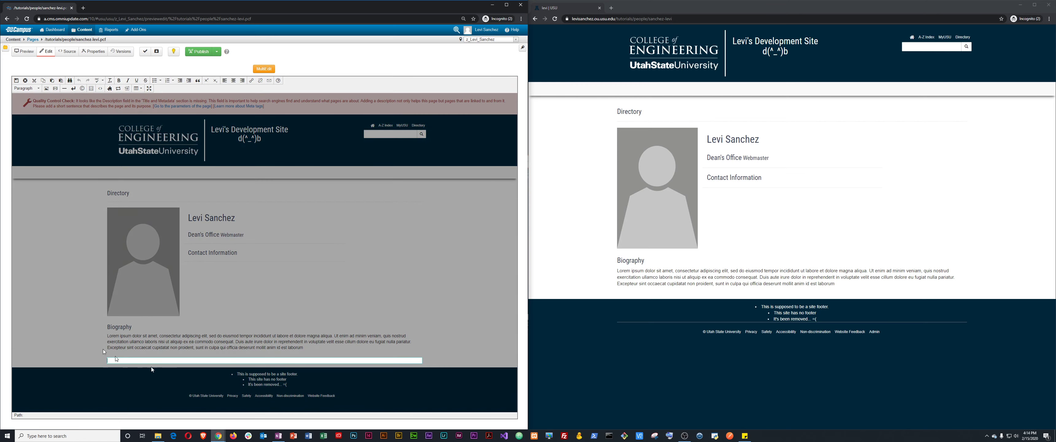
click(25, 80)
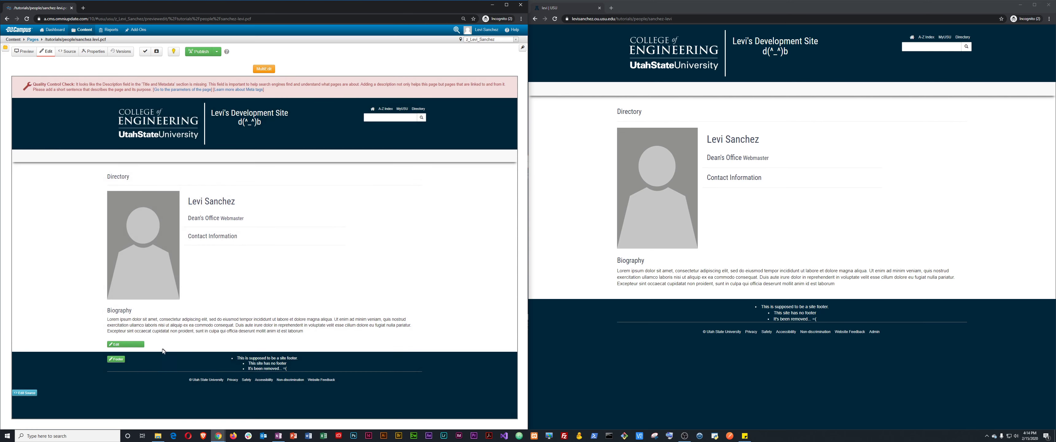
click(116, 347)
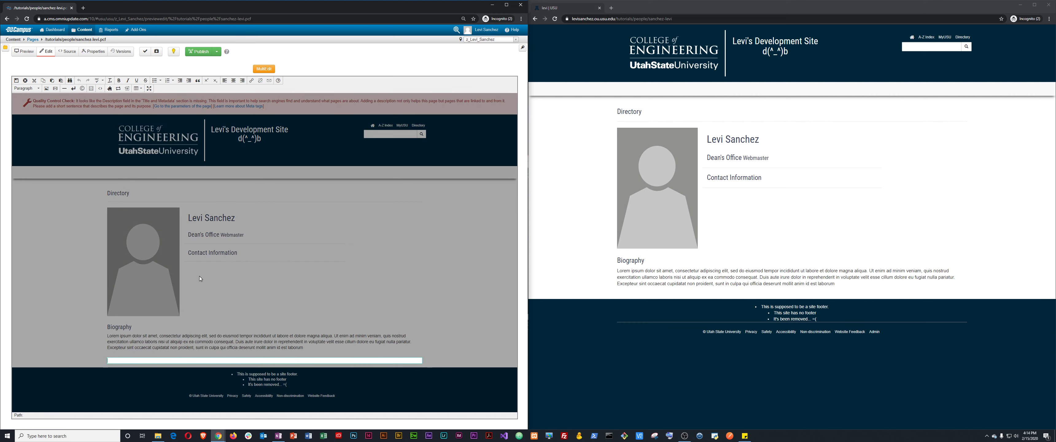
Bring up the component chooser for this region and look through the available components, selecting Accordions & Tabs for a preview
click(128, 91)
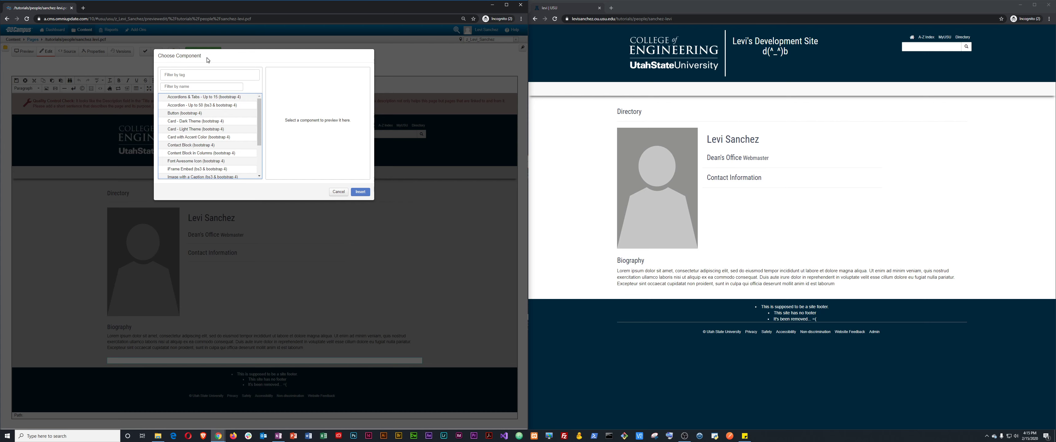
click(196, 99)
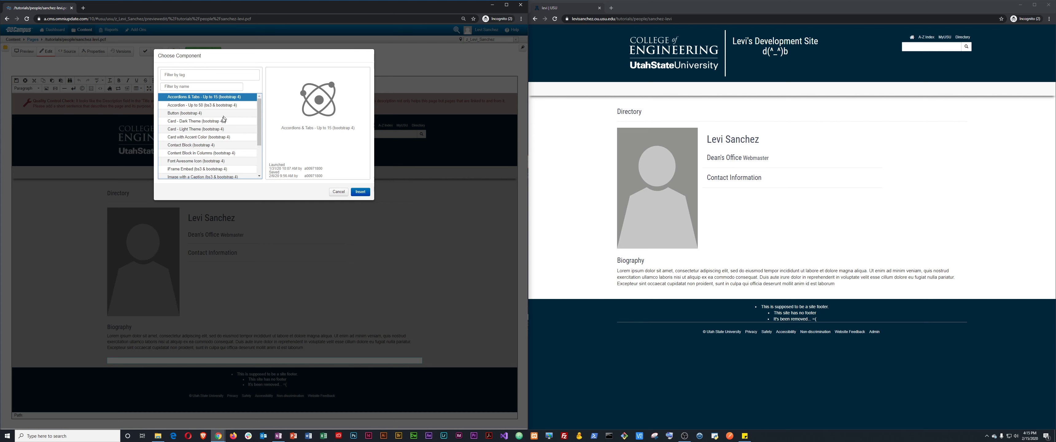
scroll(189, 127, down, 1)
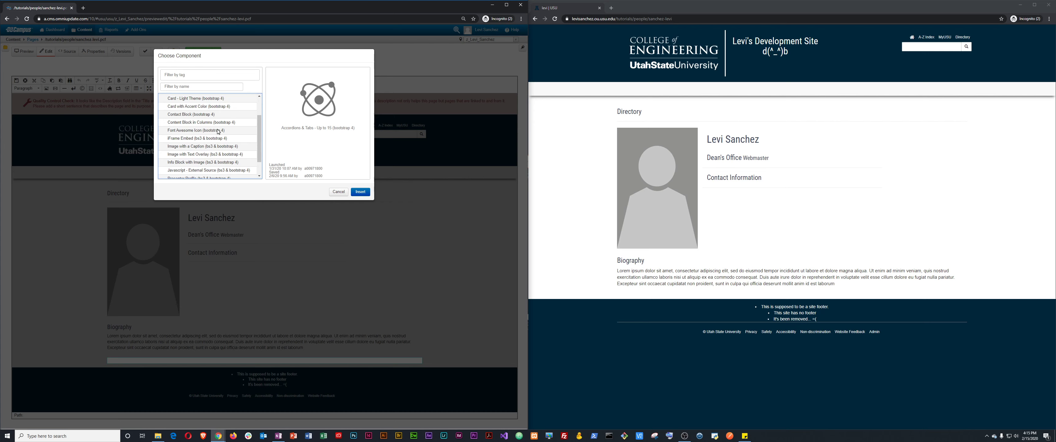
scroll(214, 158, down, 2)
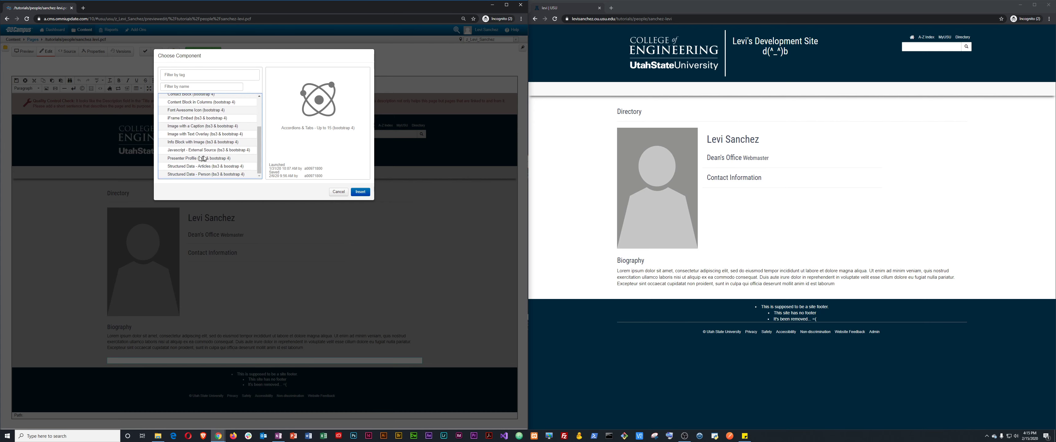
scroll(205, 158, up, 3)
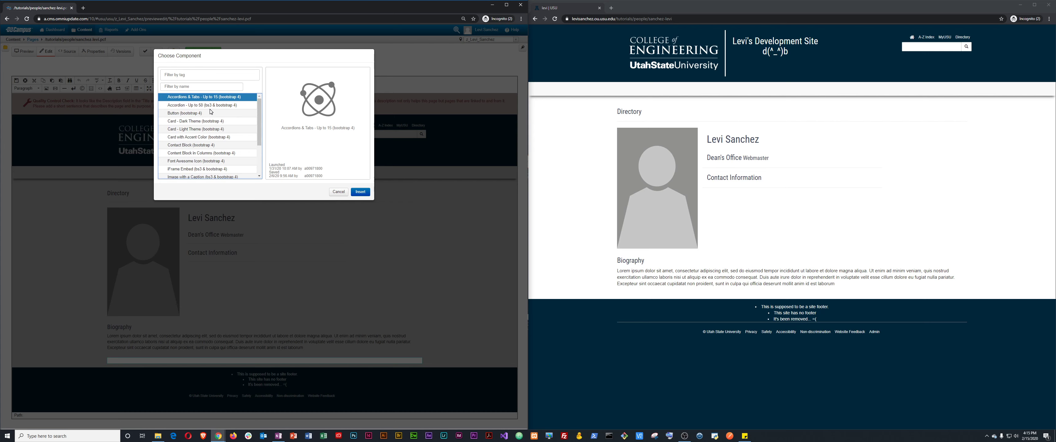
scroll(197, 151, down, 2)
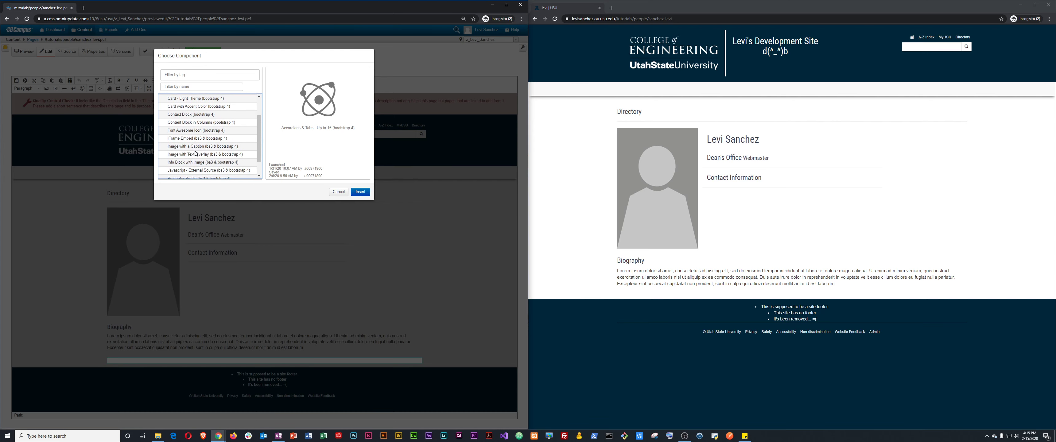
Filter the components by the name "cp" and clear the filter again
click(196, 87)
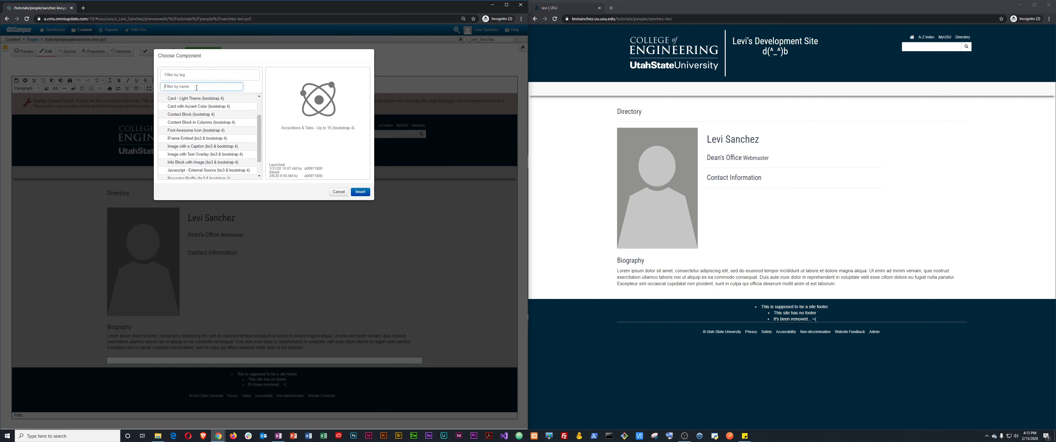
text(c)
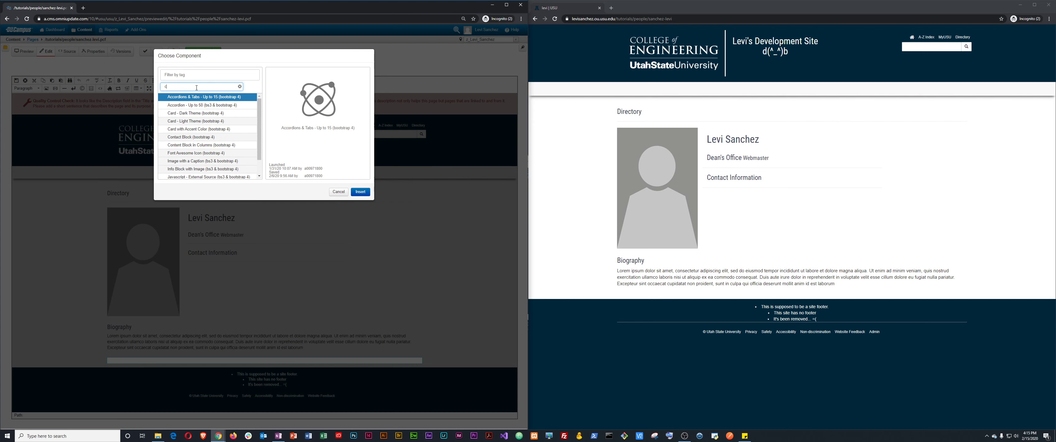
text(p)
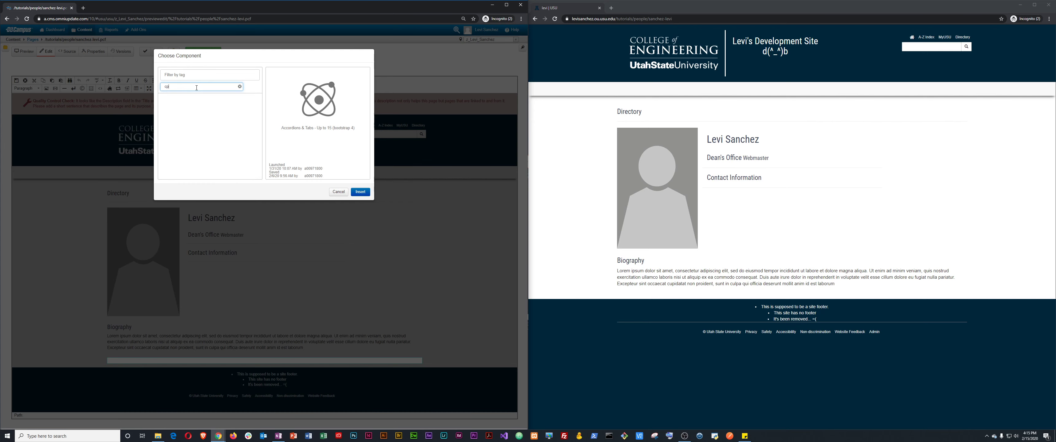
key(BackSpace)
key(BackSpace)
text(f)
key(BackSpace)
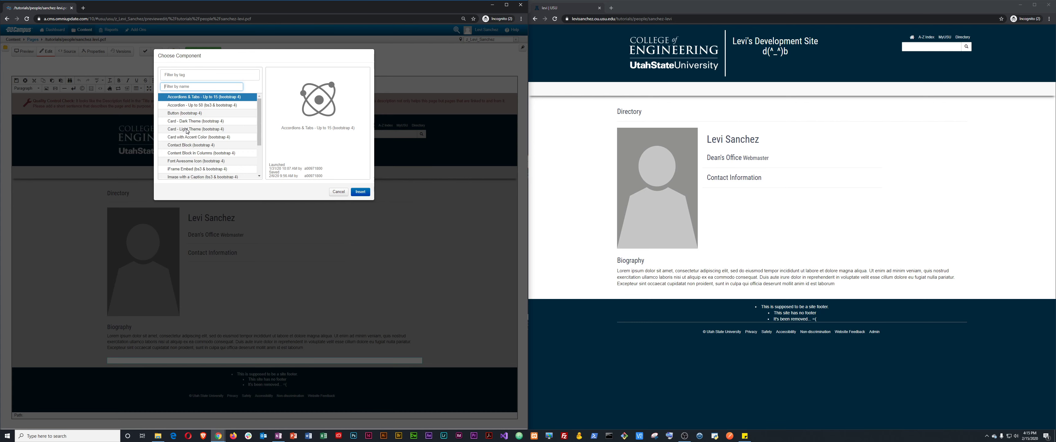
Preview the IFrame Embed and Info Block with Image components, then close the chooser without inserting anything
scroll(197, 131, down, 1)
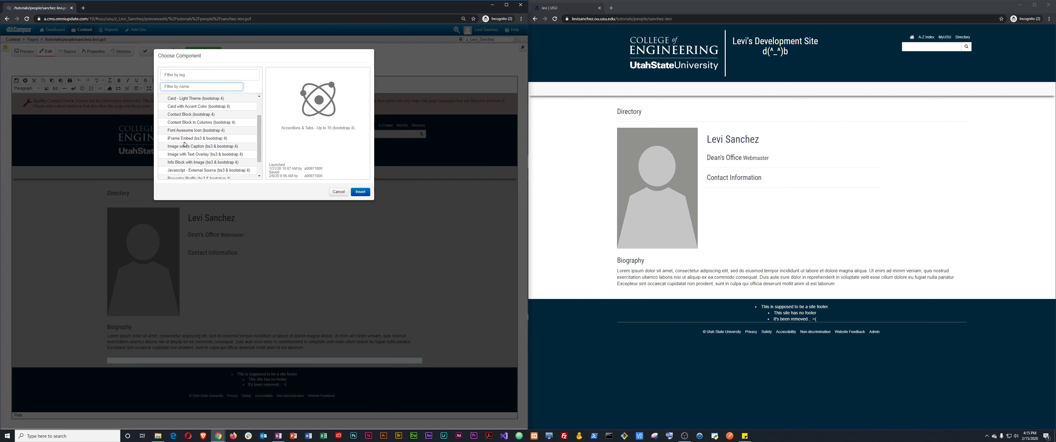
scroll(185, 144, down, 1)
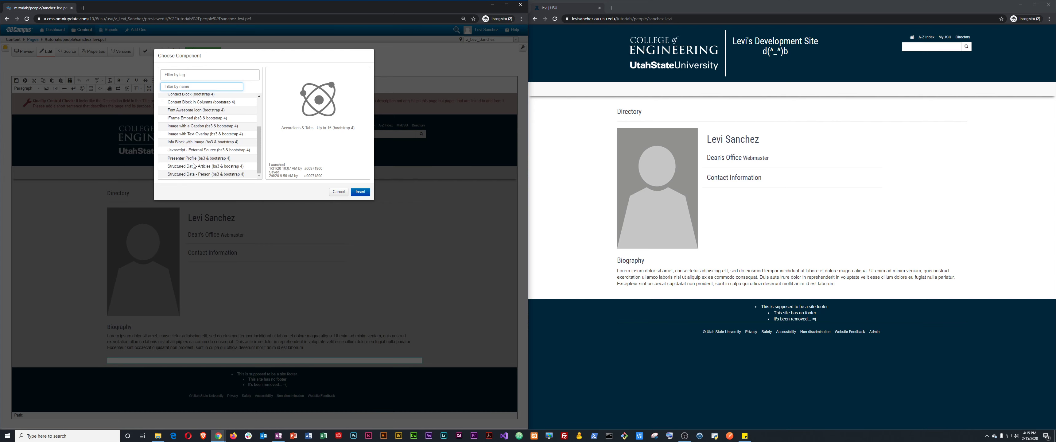
scroll(194, 166, up, 3)
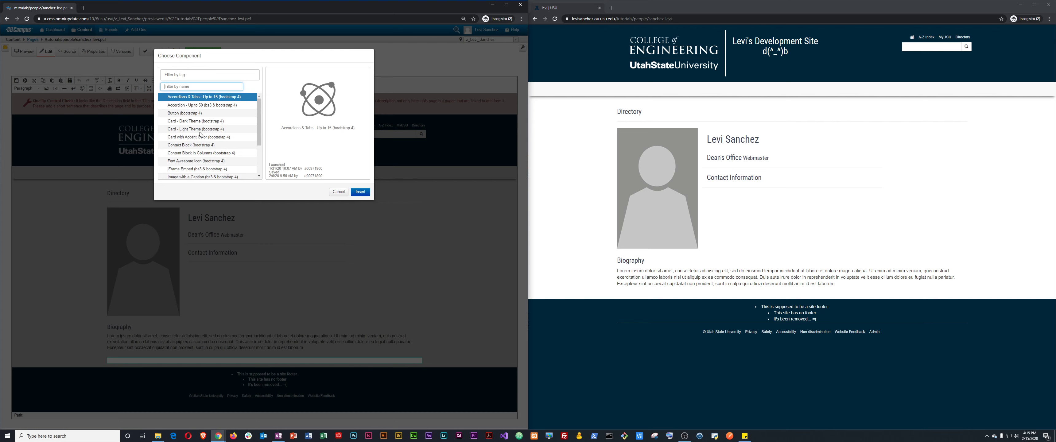
click(196, 162)
click(193, 171)
scroll(193, 171, down, 1)
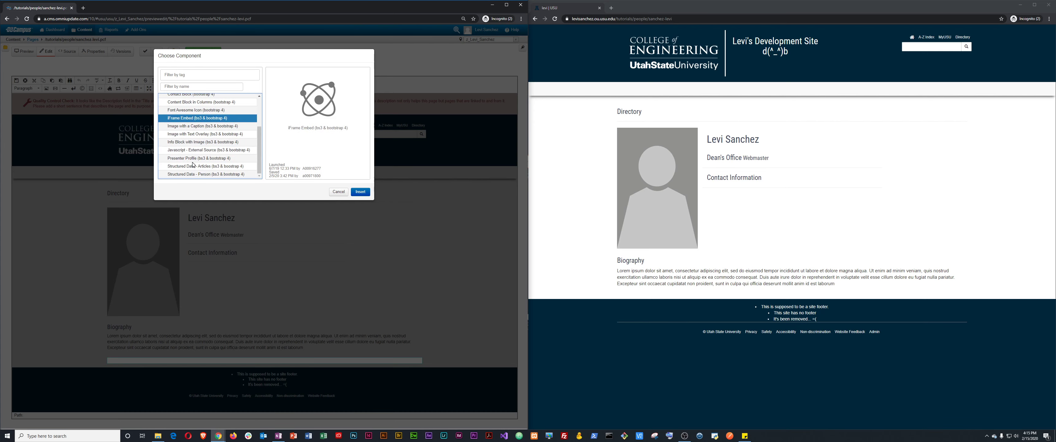
click(191, 142)
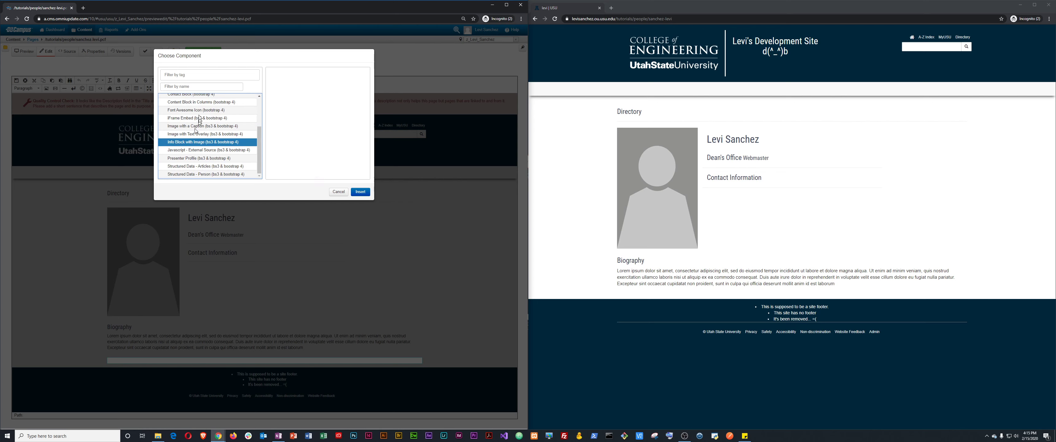
click(200, 85)
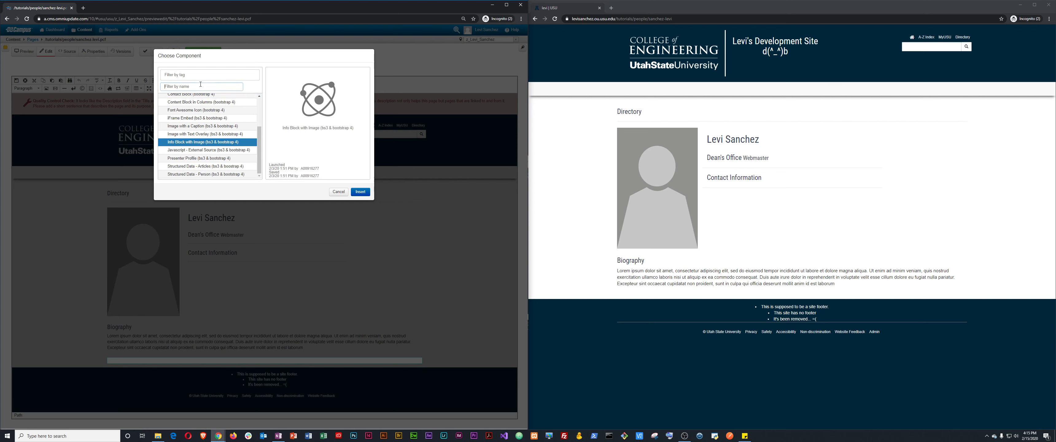
click(338, 192)
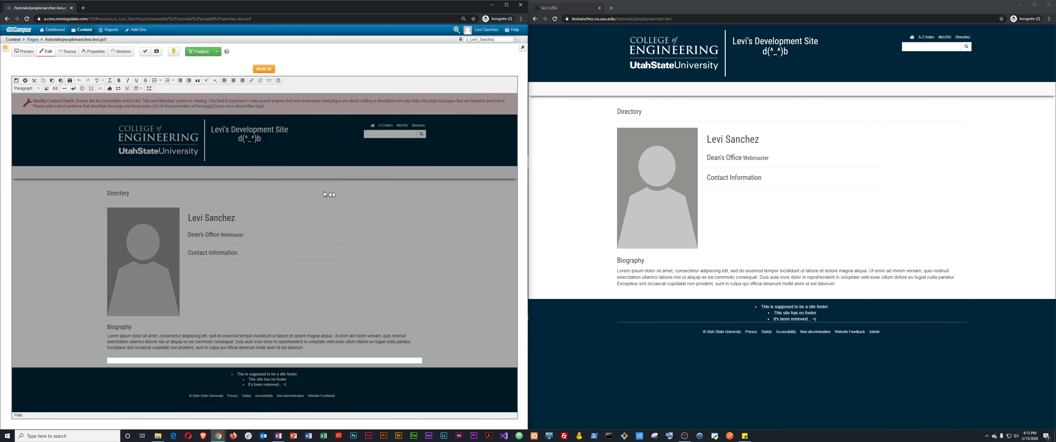
Open the index page in the tutorials components folder and start editing its main content region
click(36, 41)
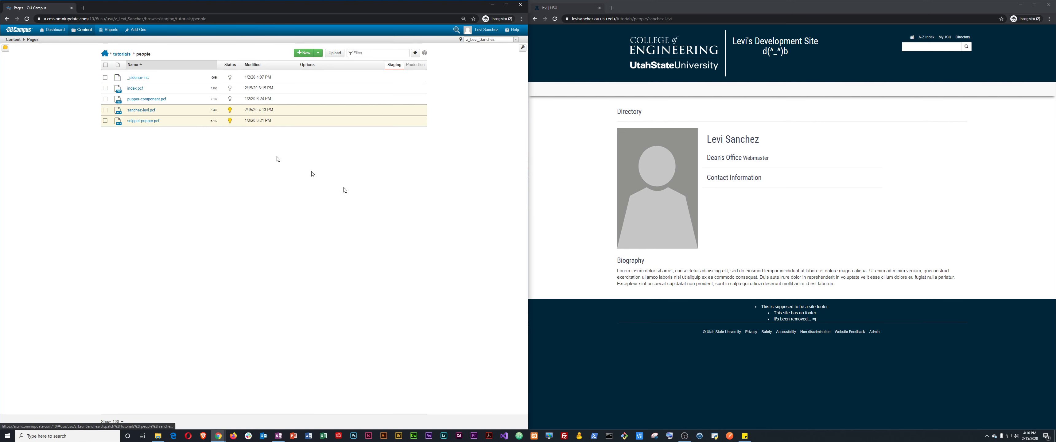
click(126, 55)
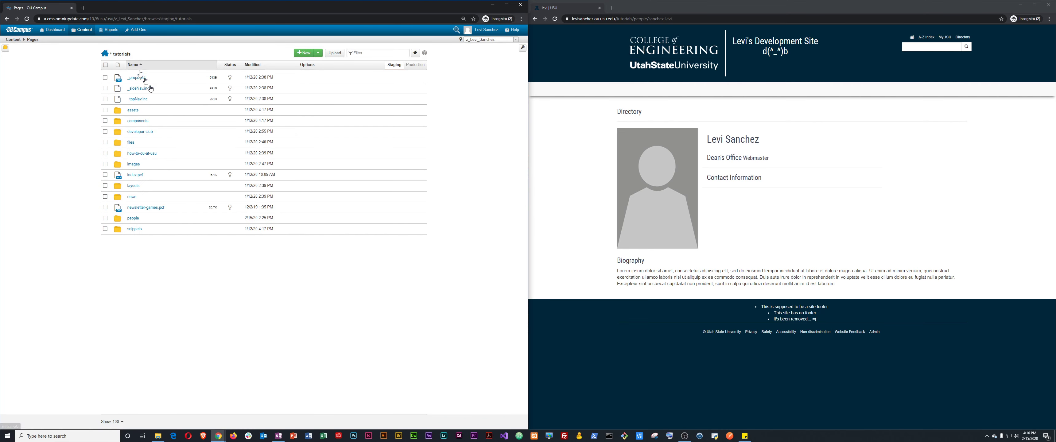
click(134, 123)
click(135, 78)
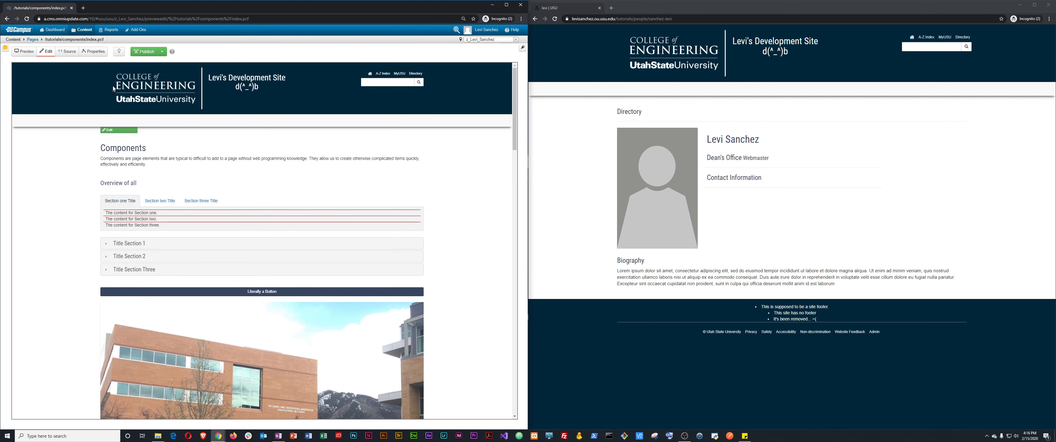
click(119, 131)
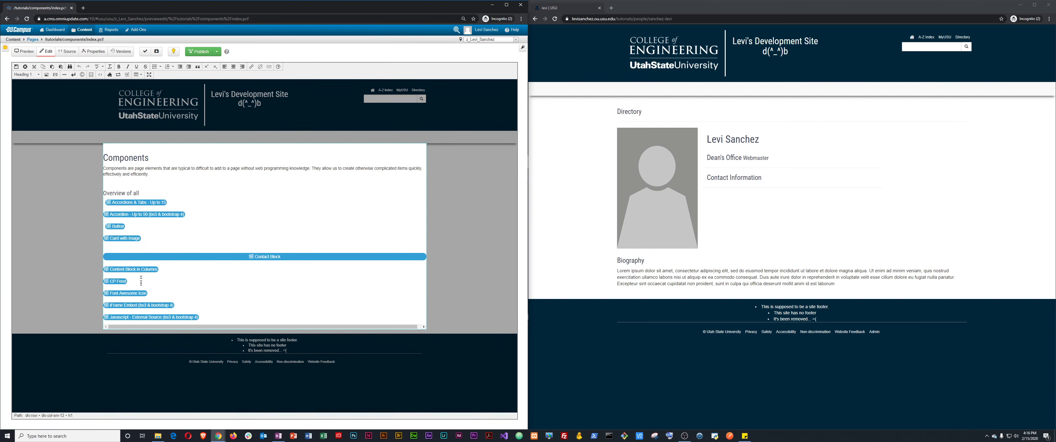
View the settings of the CP Feed component on the Components page and close them without saving
click(115, 282)
right_click(111, 283)
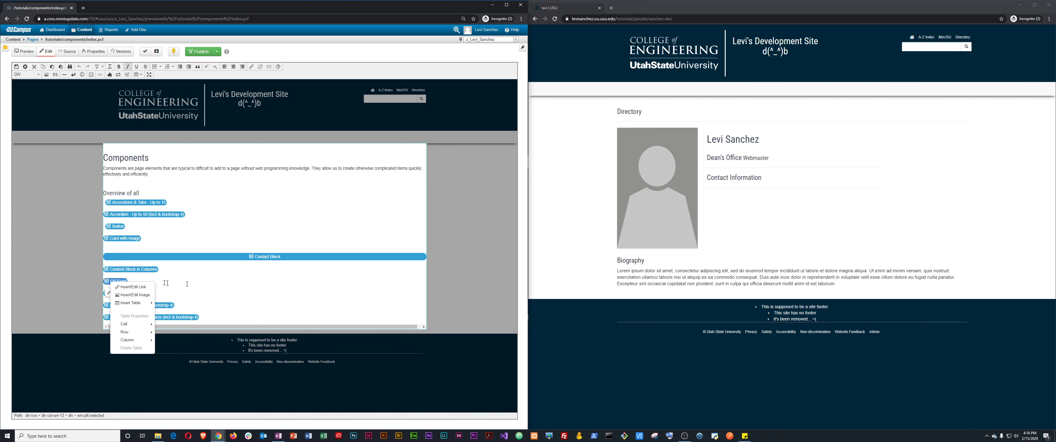
click(187, 284)
click(117, 283)
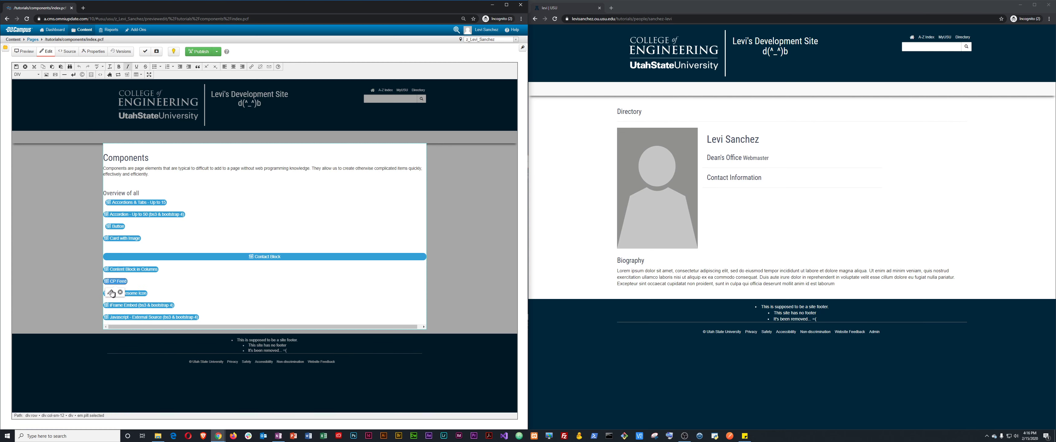
click(111, 293)
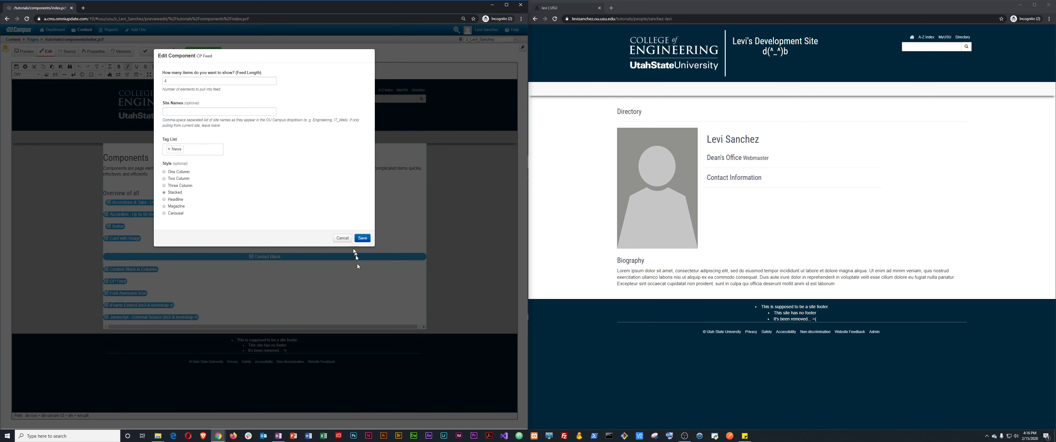
click(342, 237)
Look through the full component list for a CP Feed entry and leave the chooser without inserting one
click(127, 75)
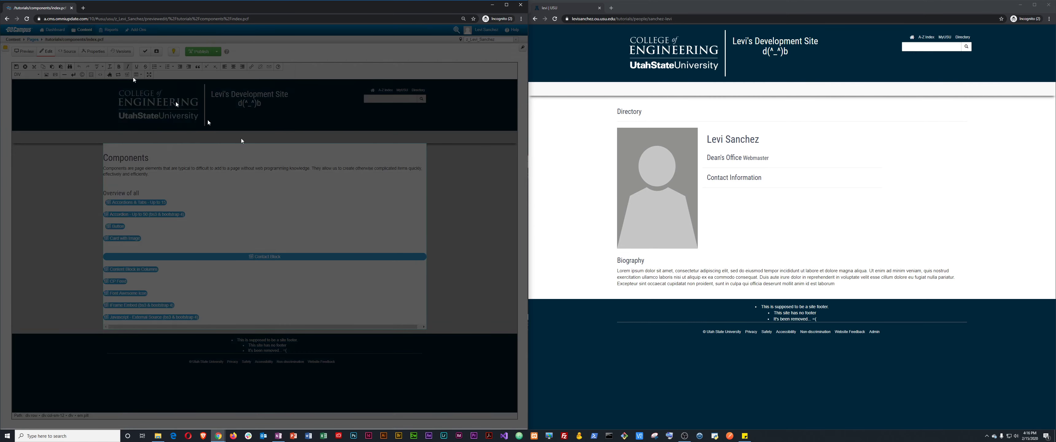
scroll(193, 150, down, 3)
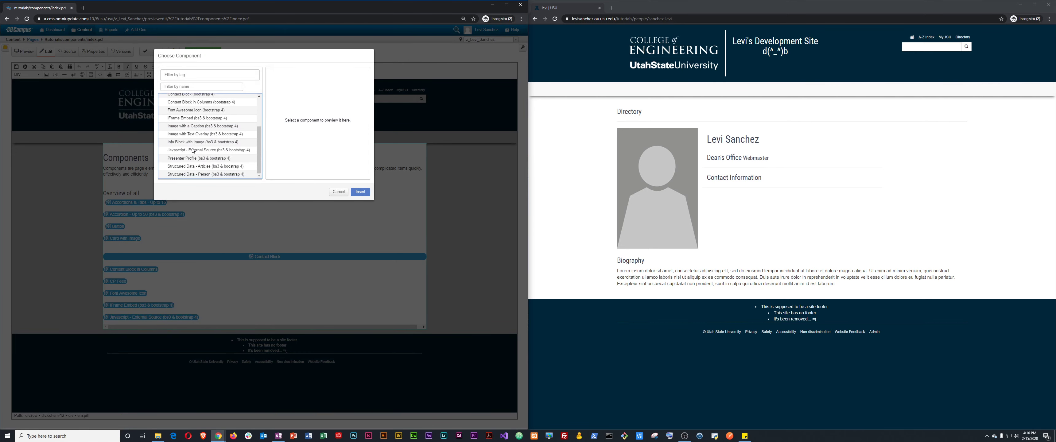
scroll(193, 150, up, 4)
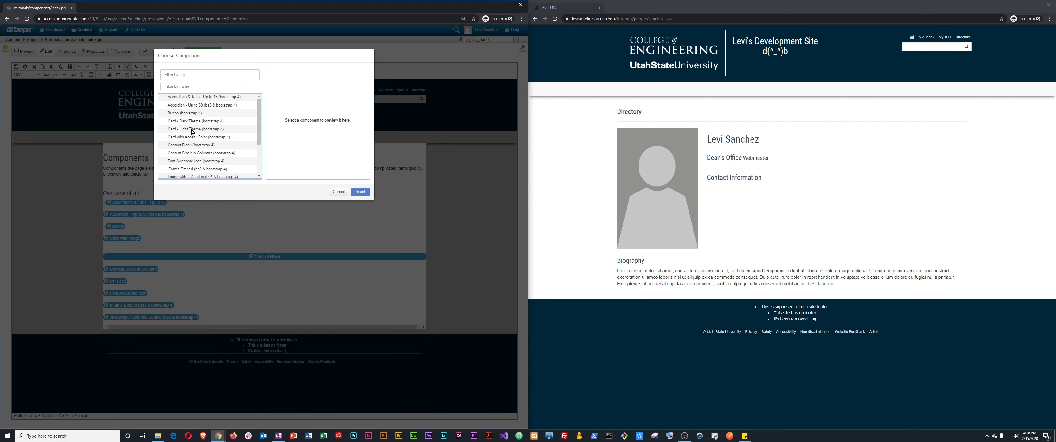
click(339, 191)
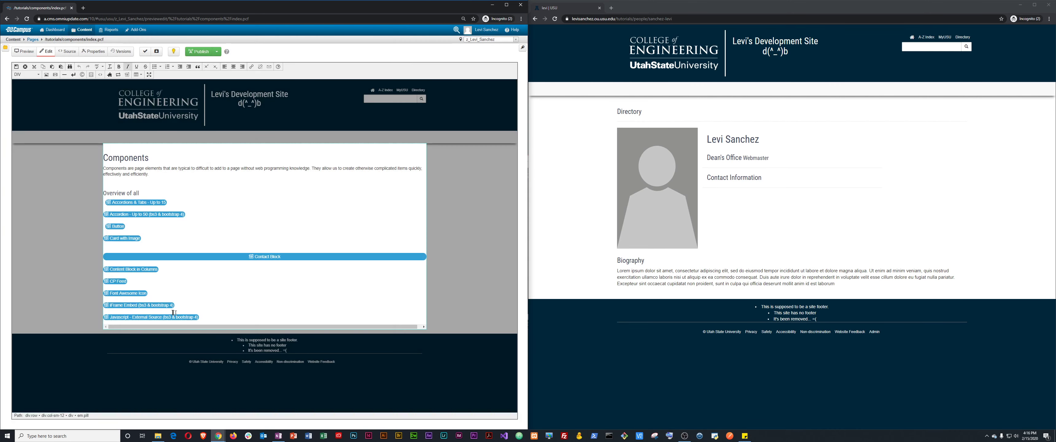
Select the CP Feed component below Content Block in Columns and delete it from the Components page
click(130, 282)
key(Left)
key(Left)
key(Right)
key(Right)
right_click(116, 283)
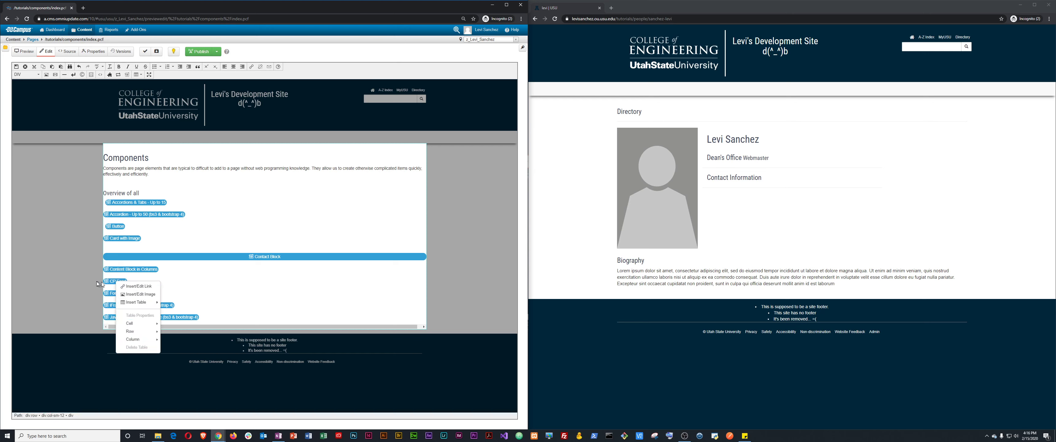
click(99, 284)
click(118, 284)
key(Delete)
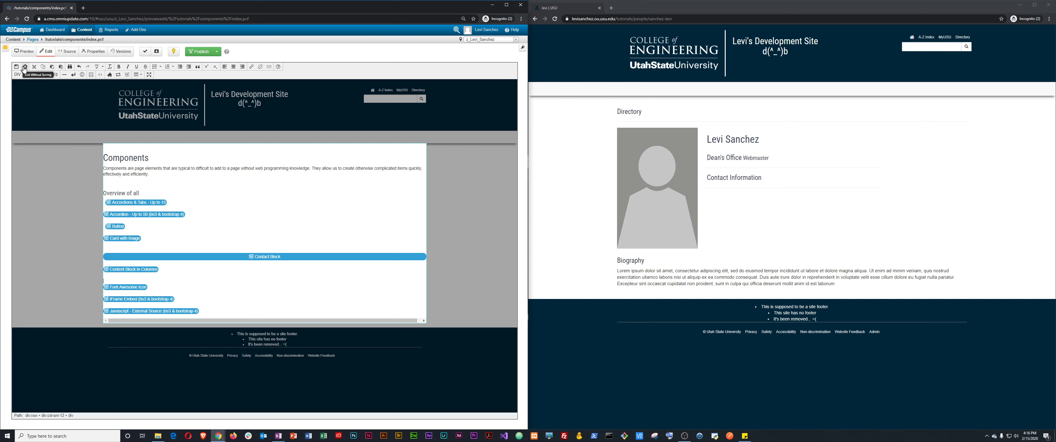
Leave the Components page editor, discarding the unsaved changes, and return to the tutorials folder
click(29, 40)
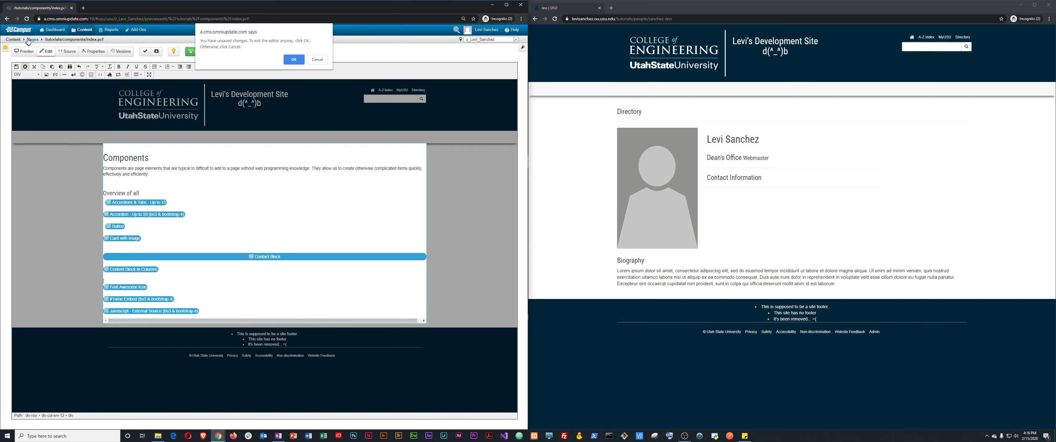
click(293, 60)
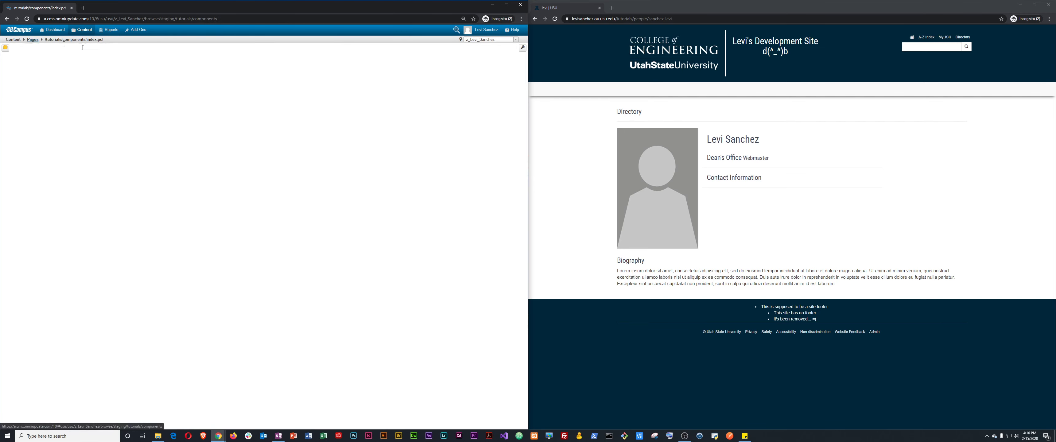
click(122, 53)
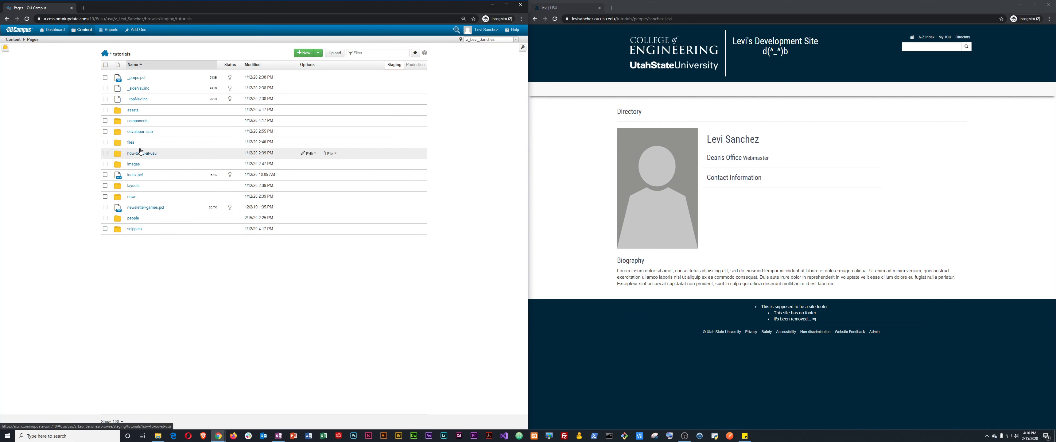
Open the staff profile page in the people folder and start editing the empty region below the biography
click(133, 219)
click(141, 110)
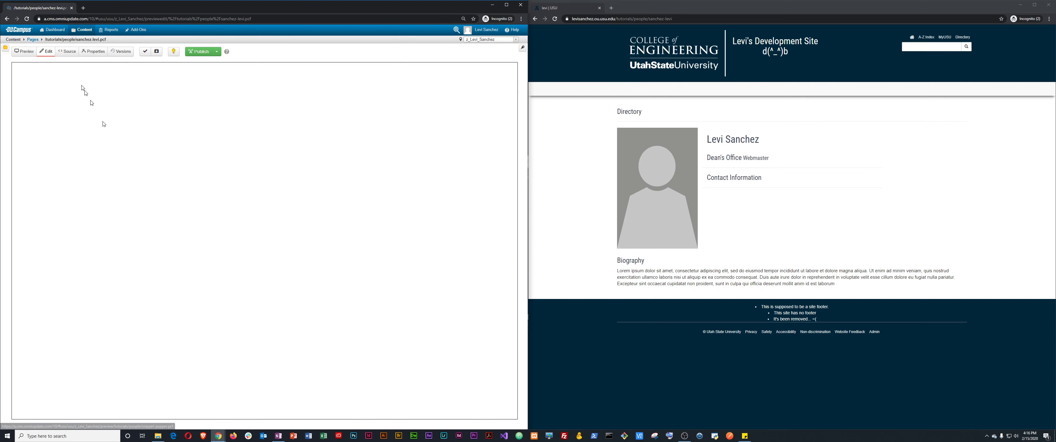
click(123, 344)
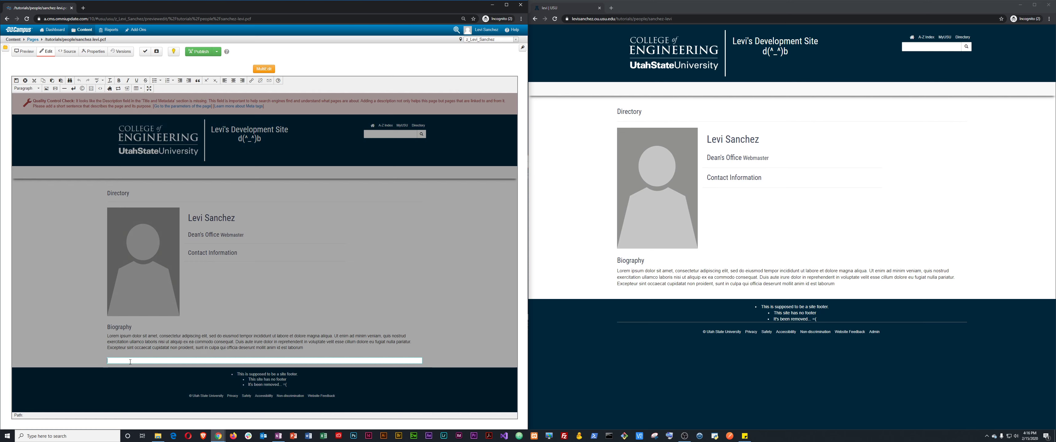
Search the component list for "feed", look through all entries, and leave the chooser without inserting a component
click(110, 89)
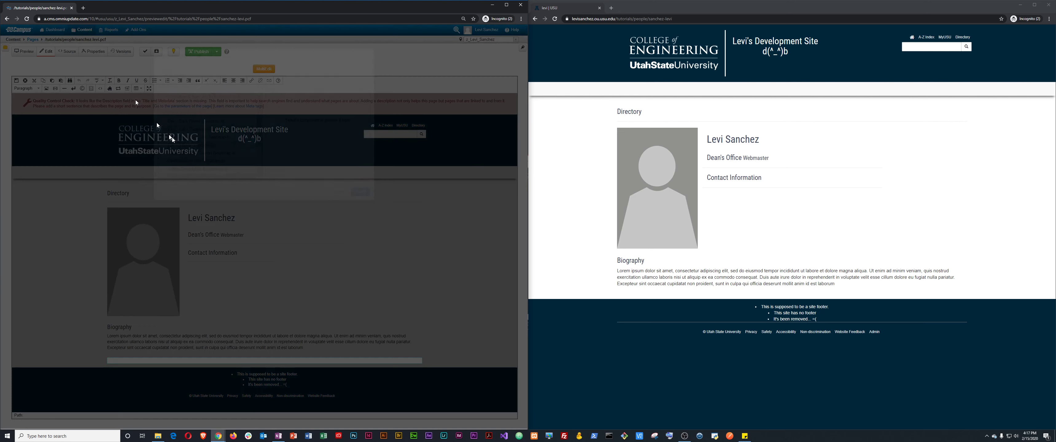
scroll(205, 142, down, 3)
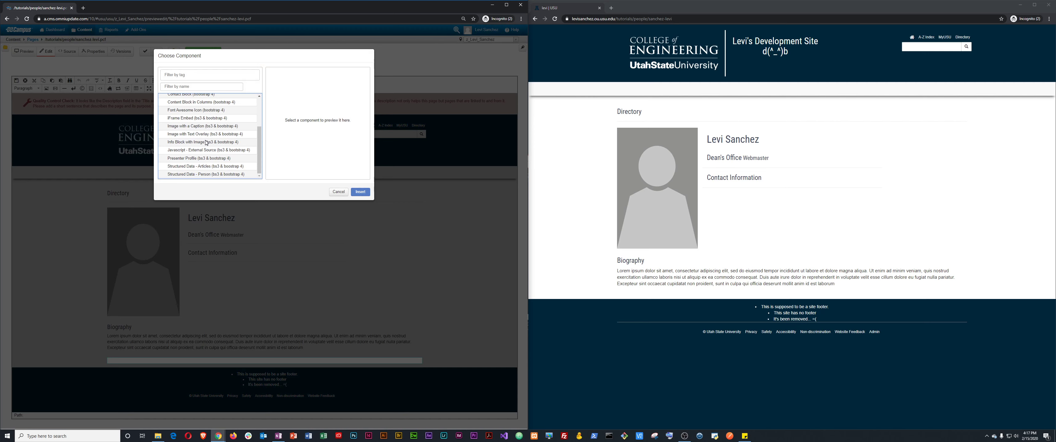
scroll(205, 142, up, 5)
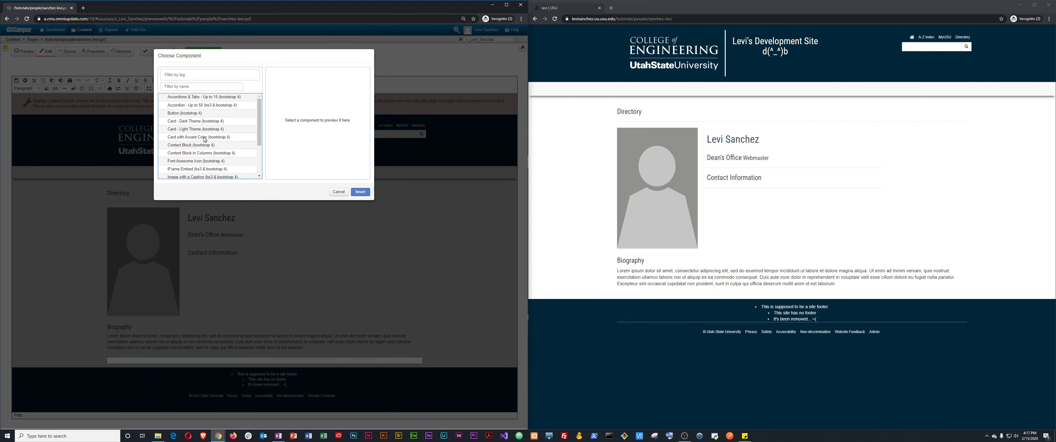
click(196, 87)
text(fee)
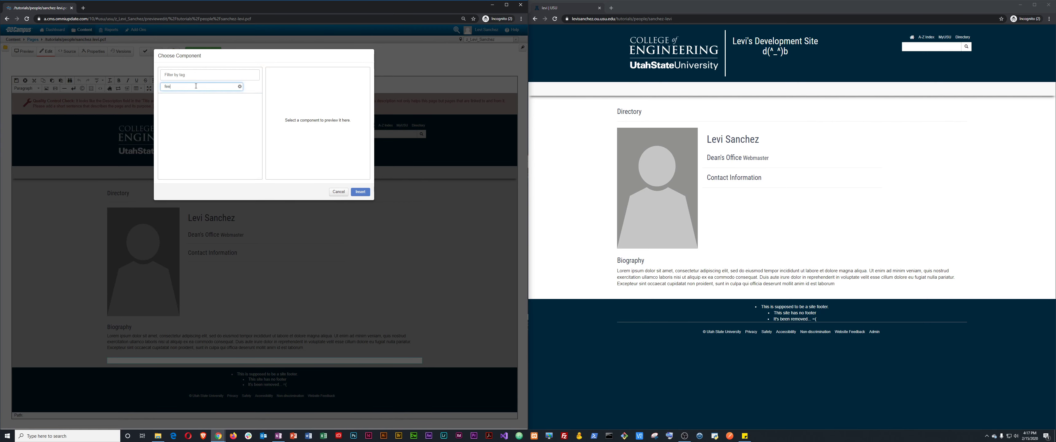
text(d)
key(BackSpace)
key(BackSpace)
key(BackSpace)
key(BackSpace)
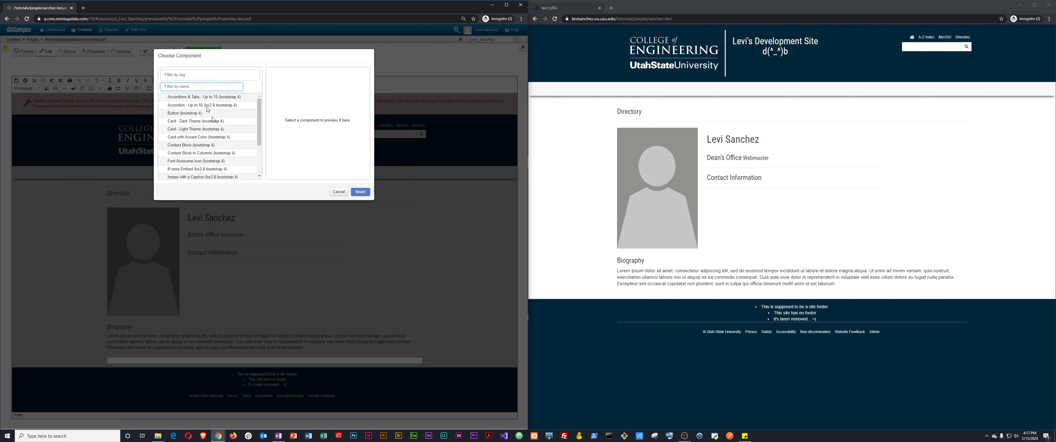
scroll(214, 130, down, 3)
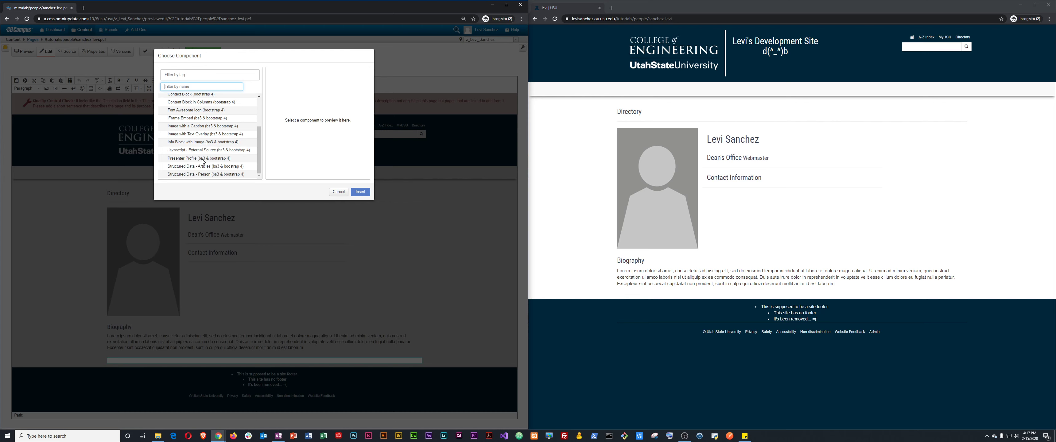
scroll(203, 161, up, 1)
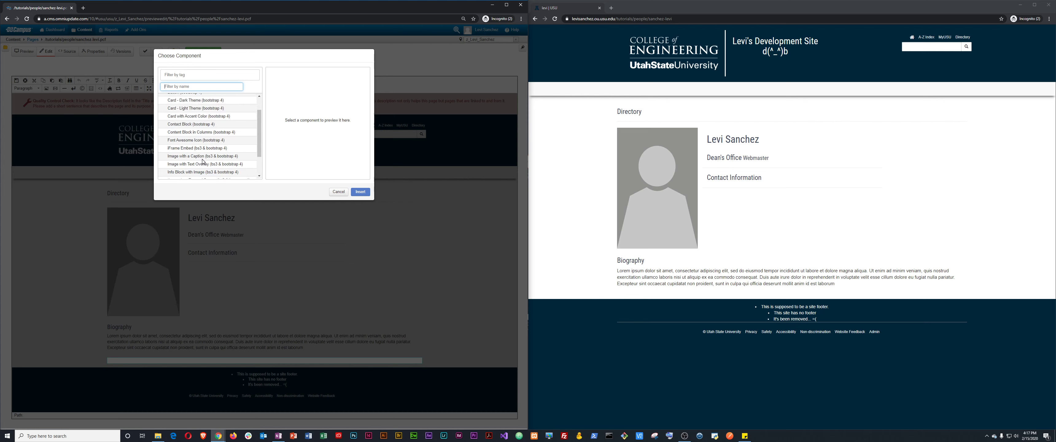
scroll(202, 161, up, 1)
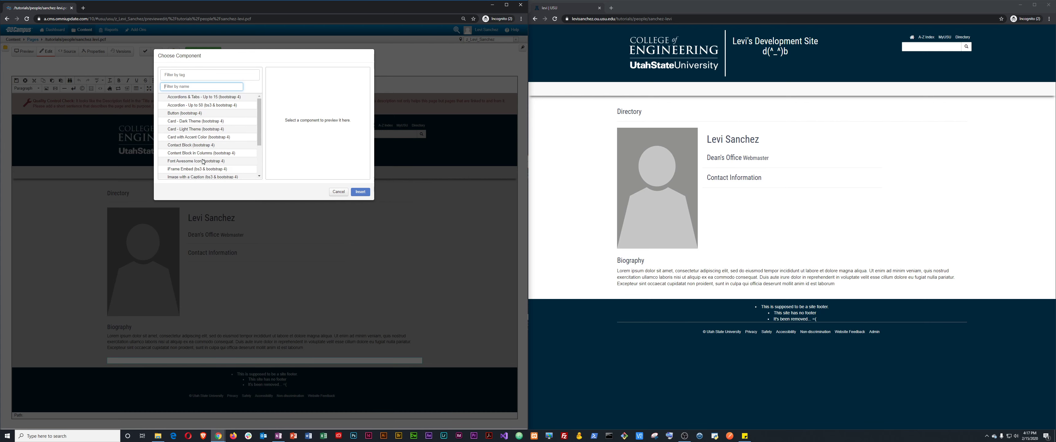
click(338, 192)
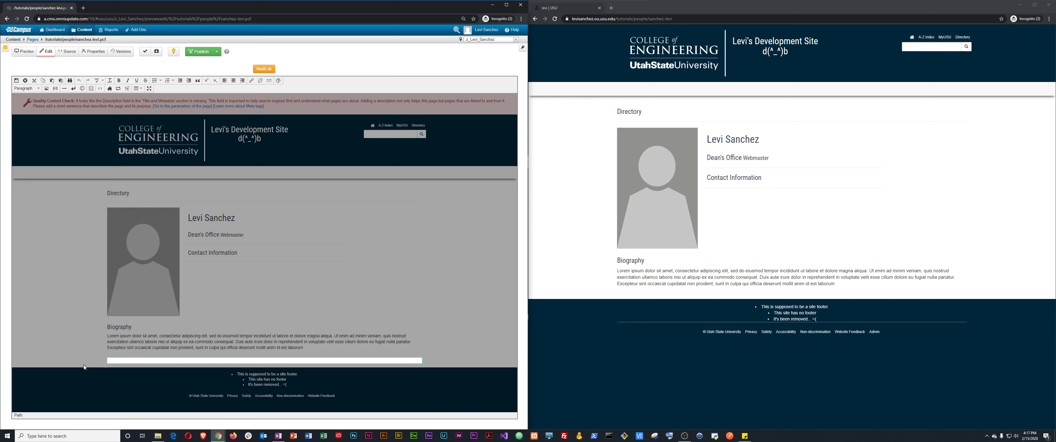
Insert the Tab Content snippet into the region below the biography and save the profile page
click(108, 89)
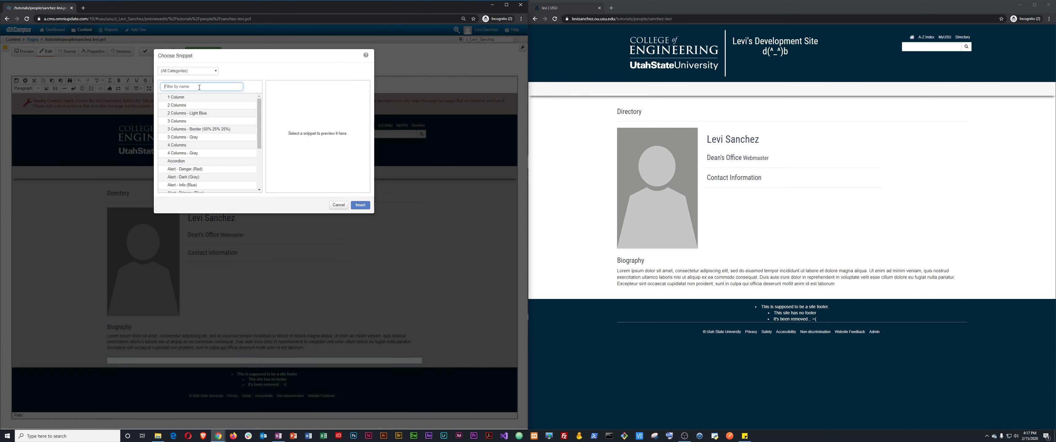
text(tabs)
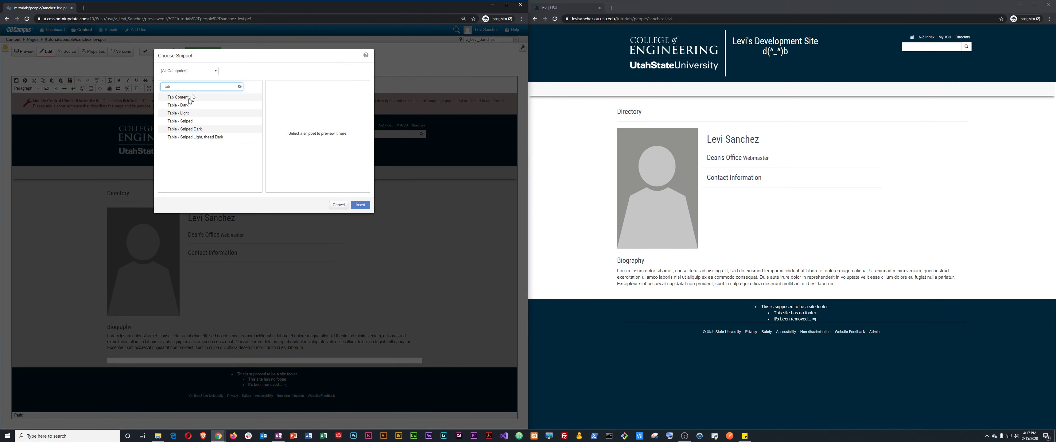
key(BackSpace)
key(BackSpace)
key(BackSpace)
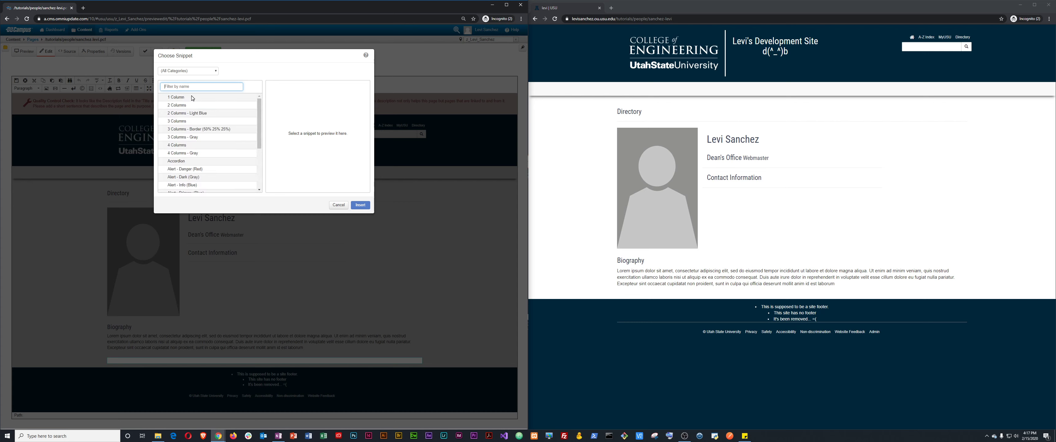
scroll(210, 165, down, 1)
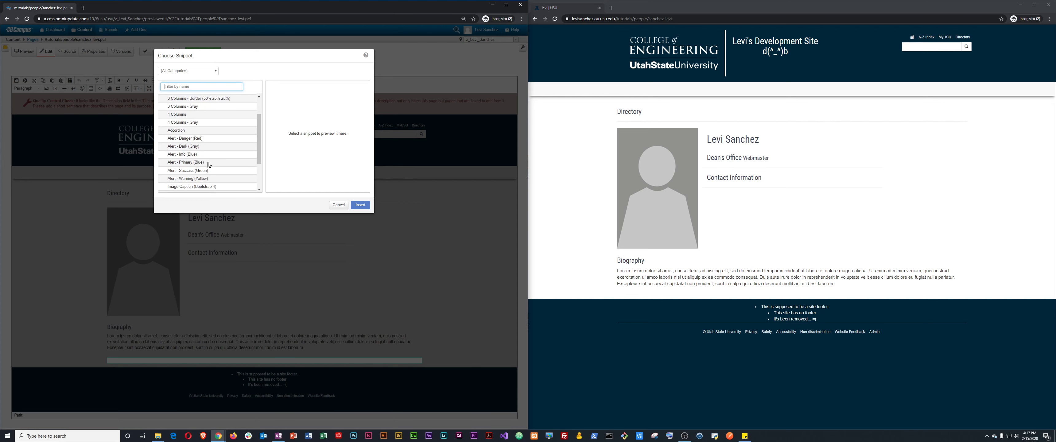
scroll(210, 164, down, 3)
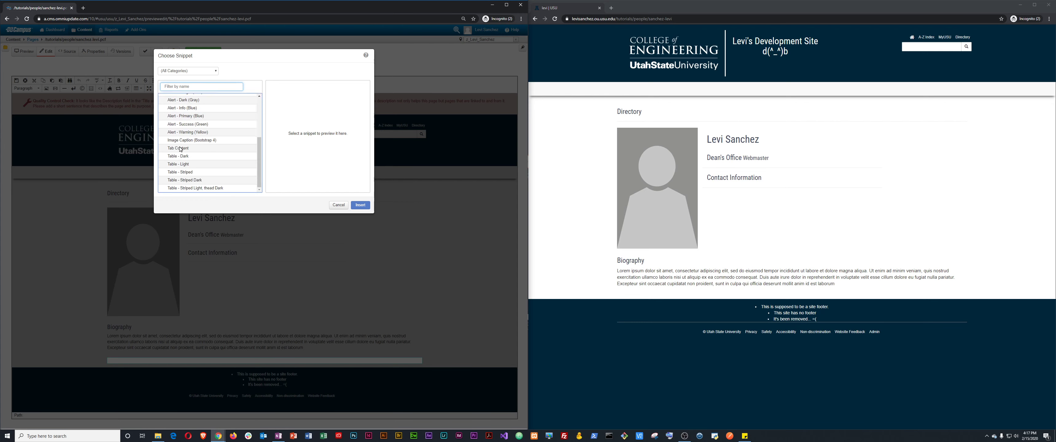
click(180, 149)
click(360, 205)
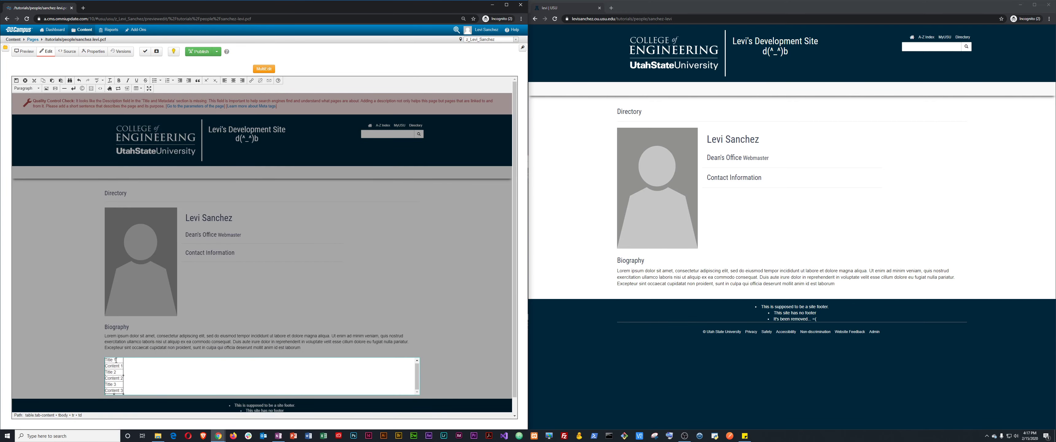
click(16, 83)
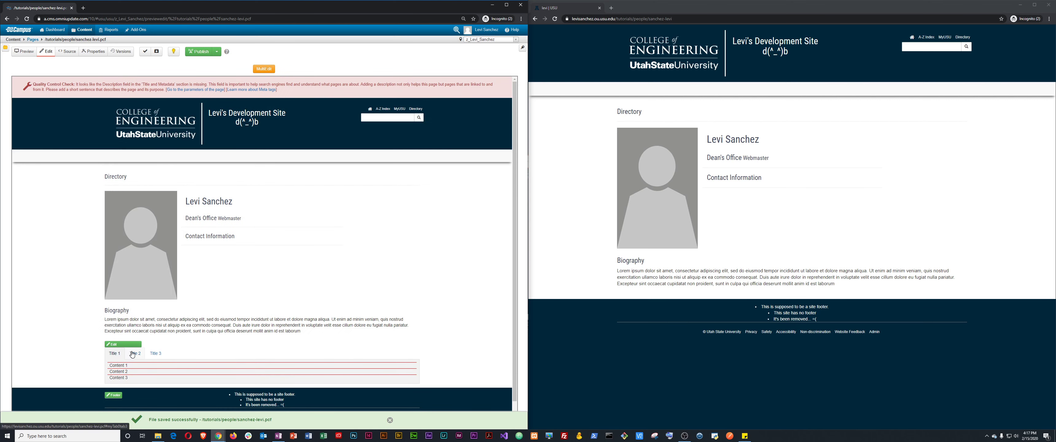
click(155, 353)
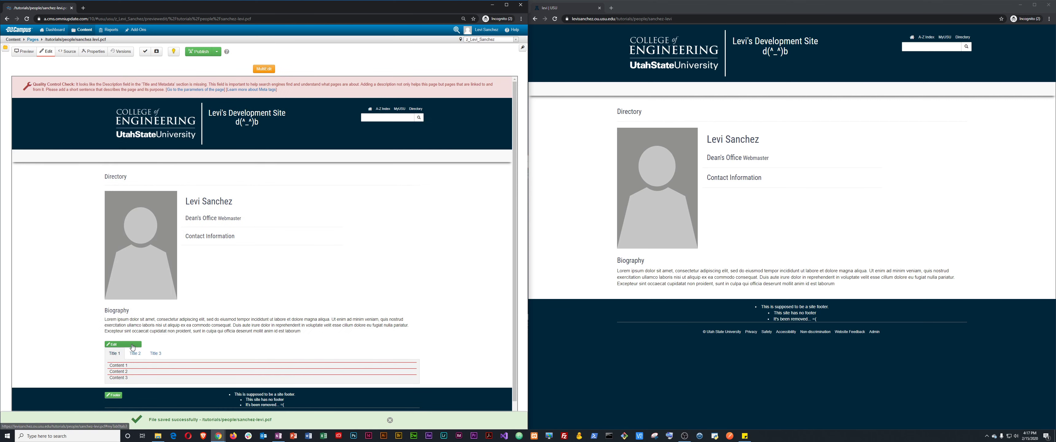
Reopen the region below the biography, rename the first tab title "News feed", and clear its content cell
click(129, 345)
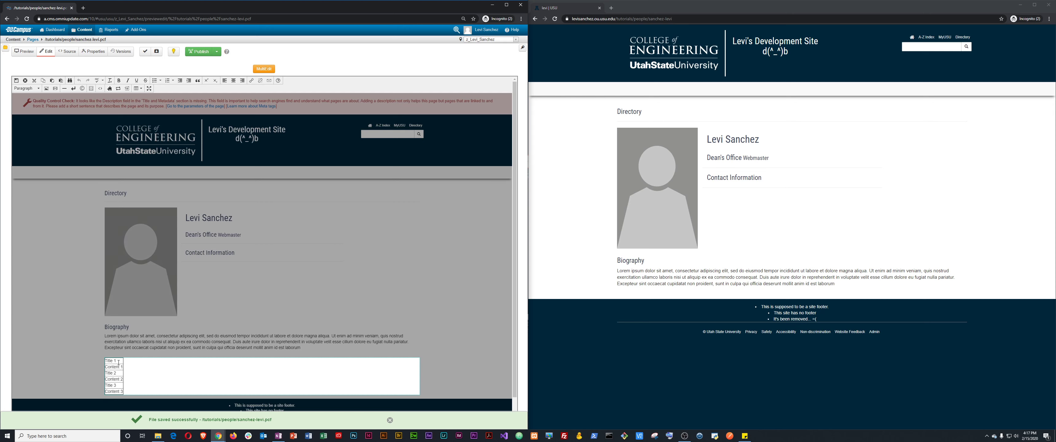
triple_click(118, 363)
key(BackSpace)
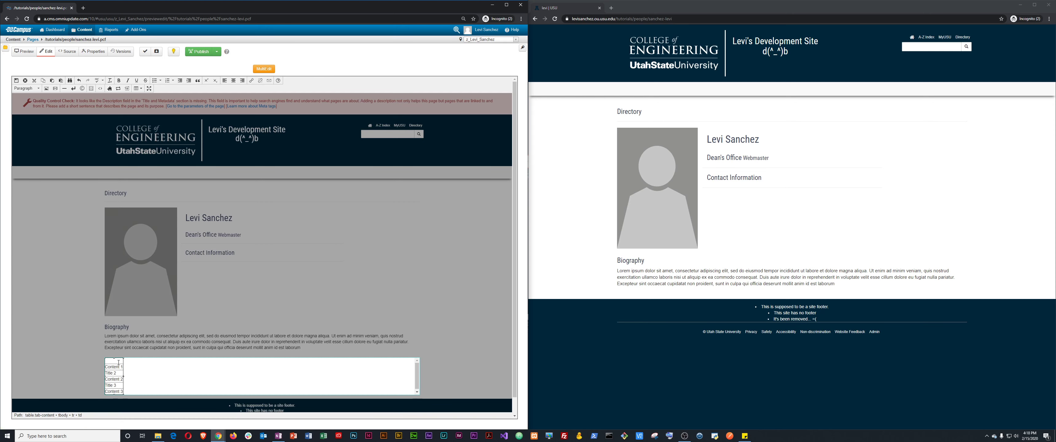
text(News feed)
key(Tab)
key(BackSpace)
Insert the Card - Dark Theme (bootstrap 4) component into the emptied content cell of the first tab
click(128, 88)
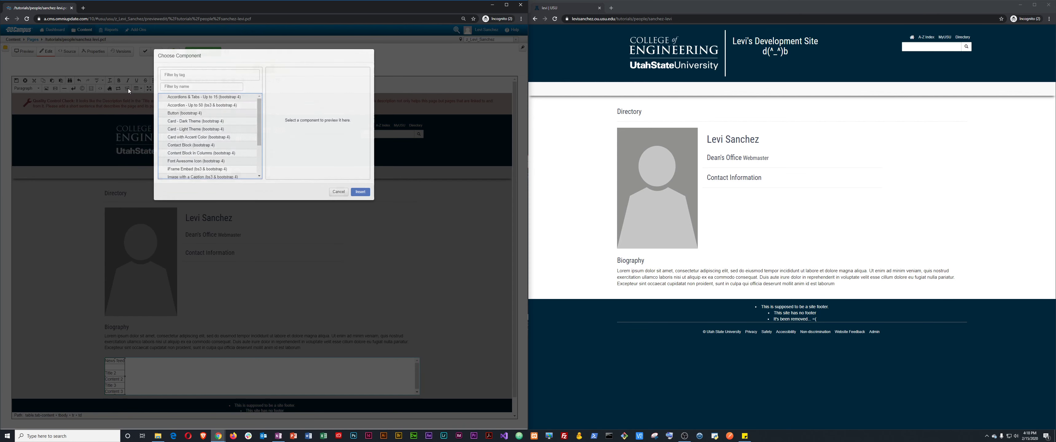
scroll(194, 144, down, 3)
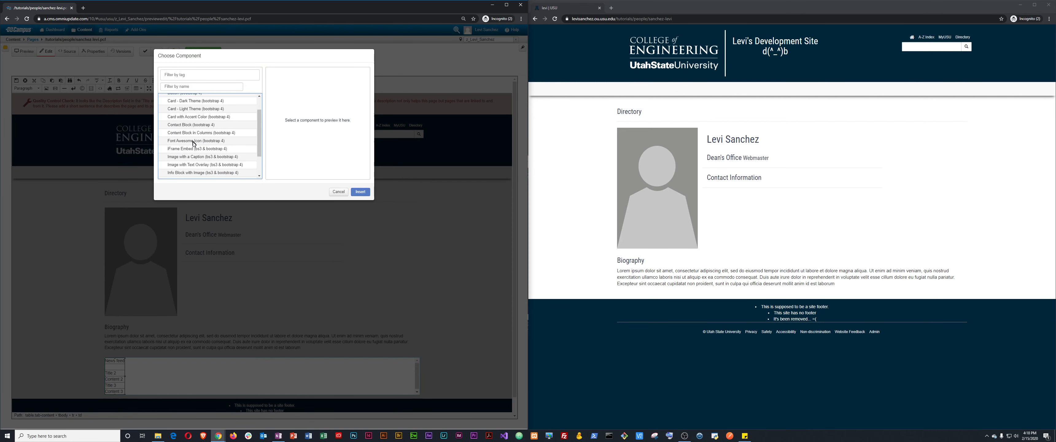
scroll(201, 157, up, 3)
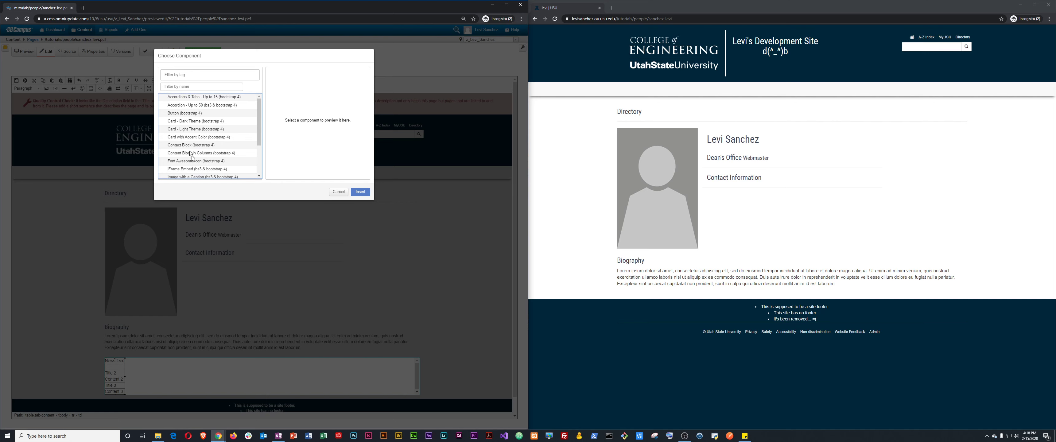
scroll(199, 156, down, 3)
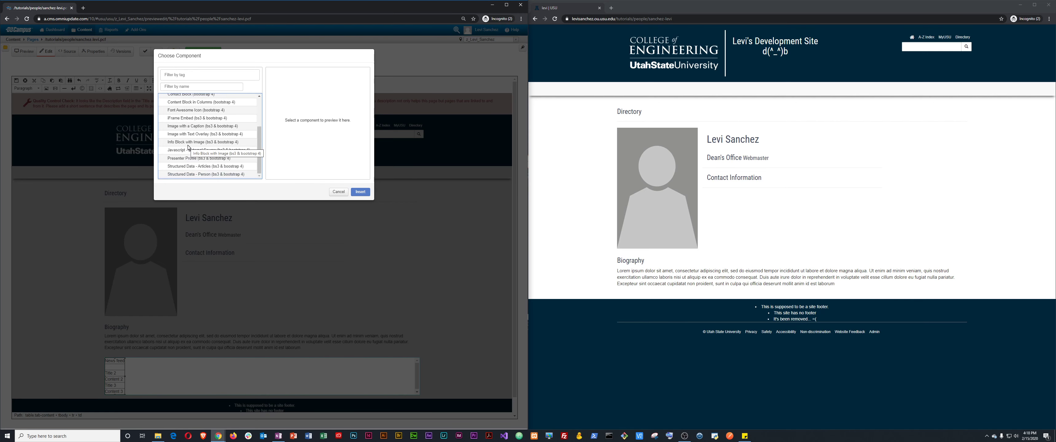
scroll(215, 148, up, 3)
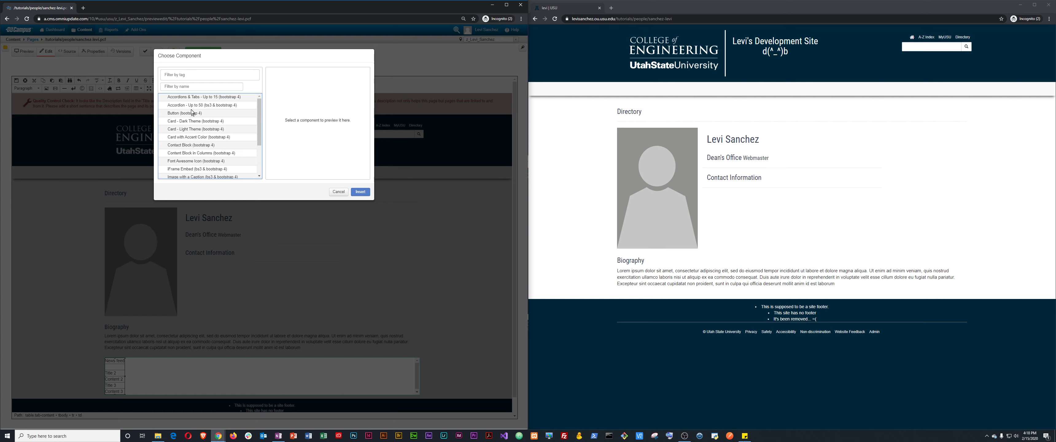
click(201, 120)
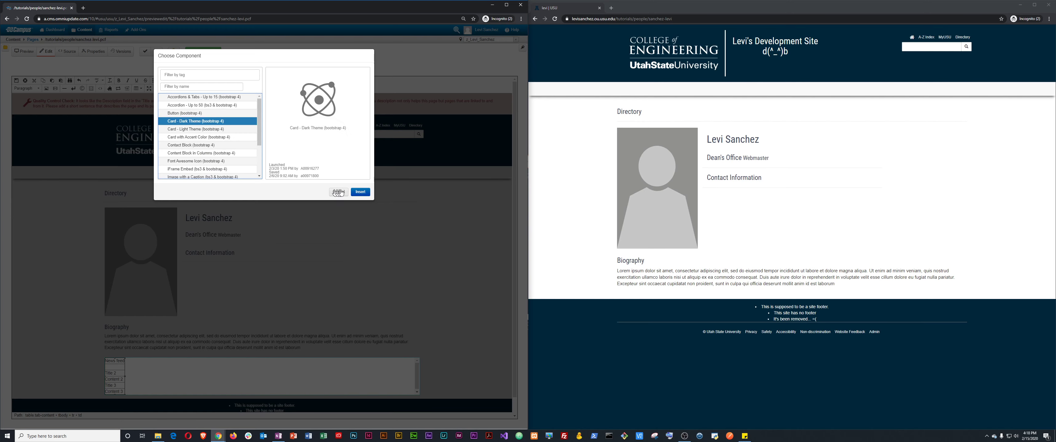
click(361, 192)
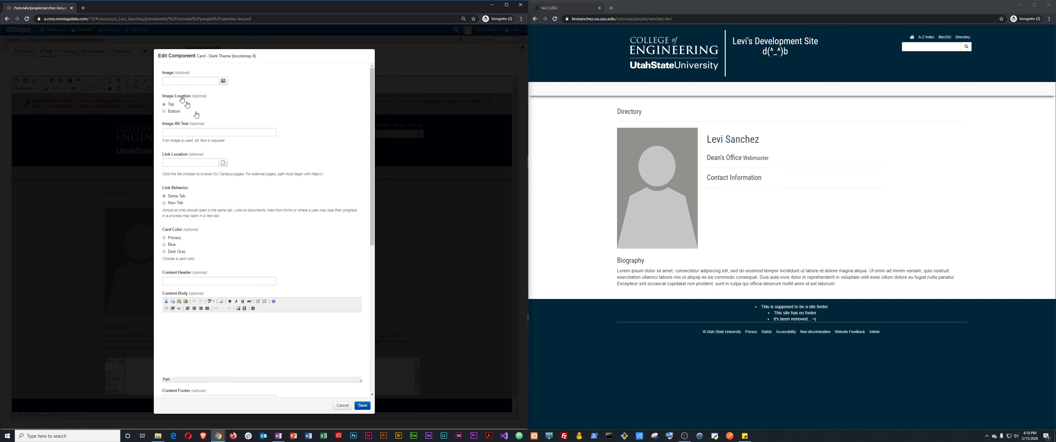
Set the card's image to pupper-dog-400x600.jpg from the images folder inside the tutorials folder
click(223, 81)
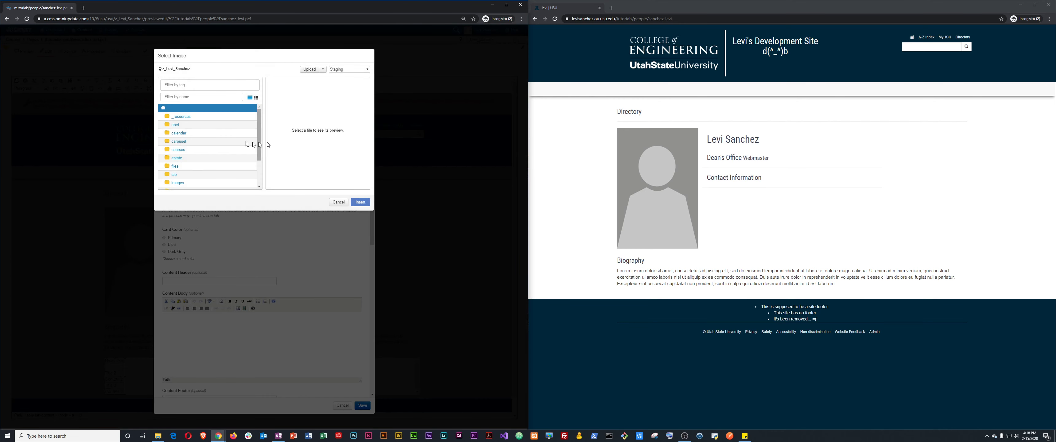
click(199, 98)
text(im)
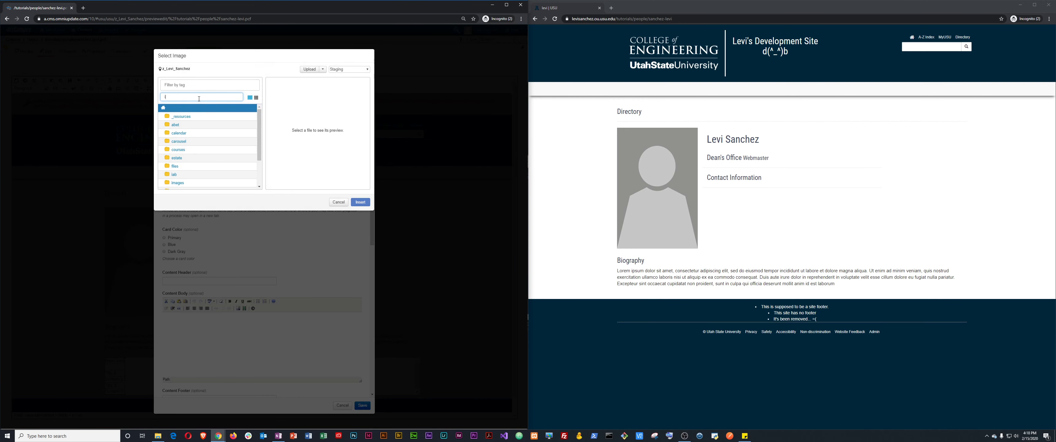
key(BackSpace)
key(BackSpace)
text(tu)
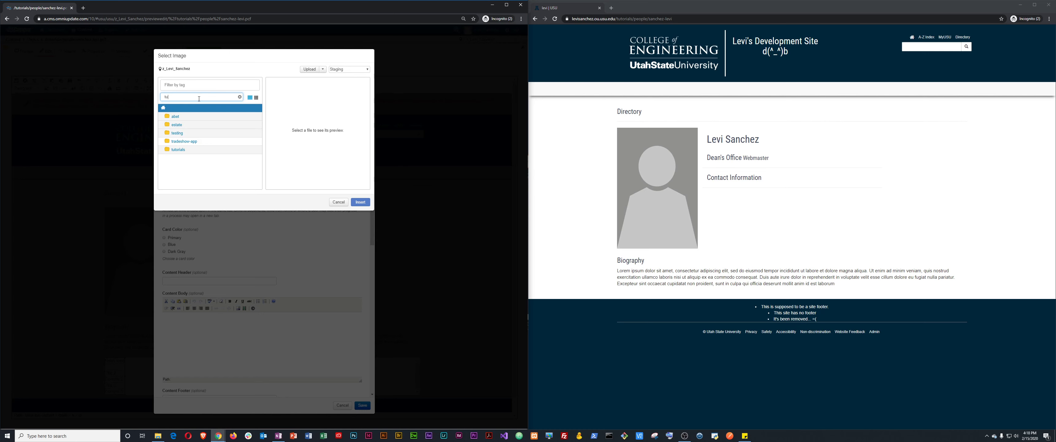
click(178, 117)
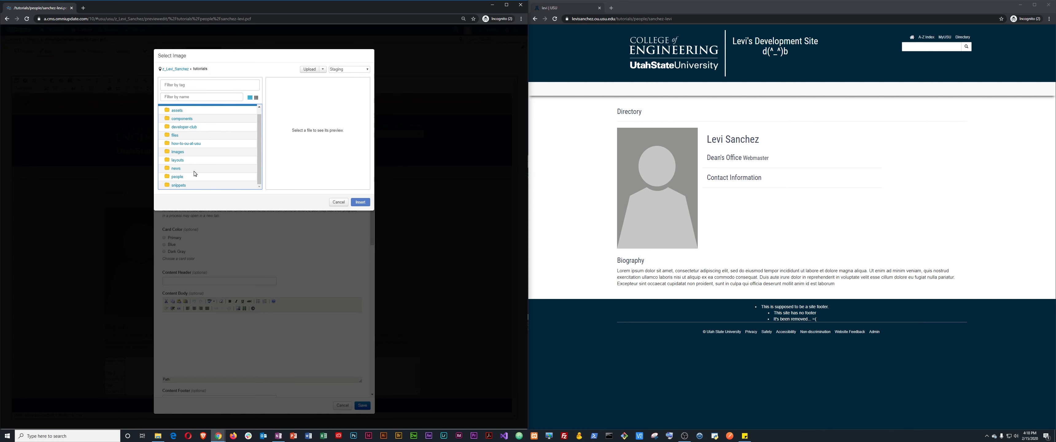
click(178, 152)
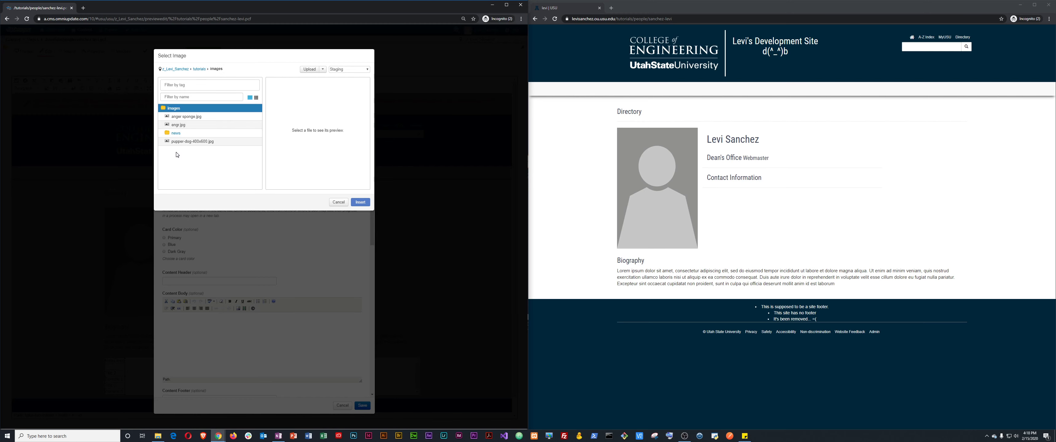
click(186, 142)
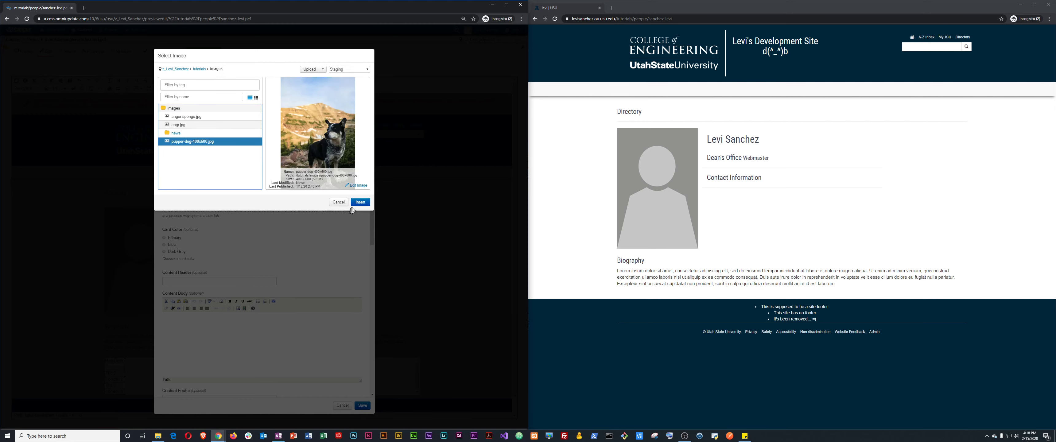
click(361, 202)
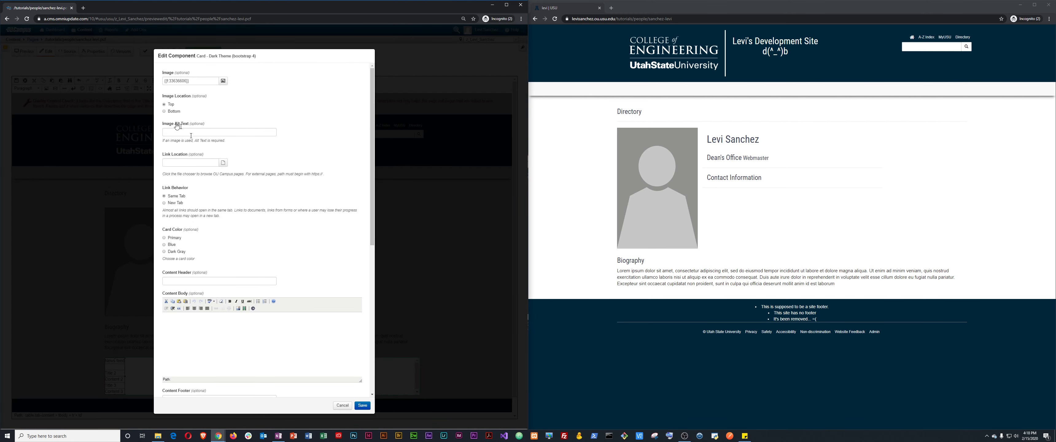
Review the card component's remaining link, color, content and button options, and save the component
scroll(173, 209, down, 2)
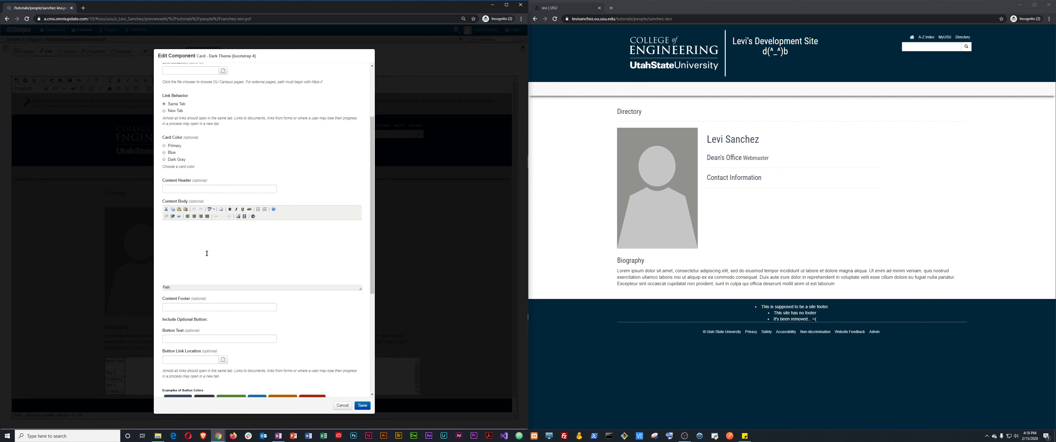
scroll(199, 169, up, 2)
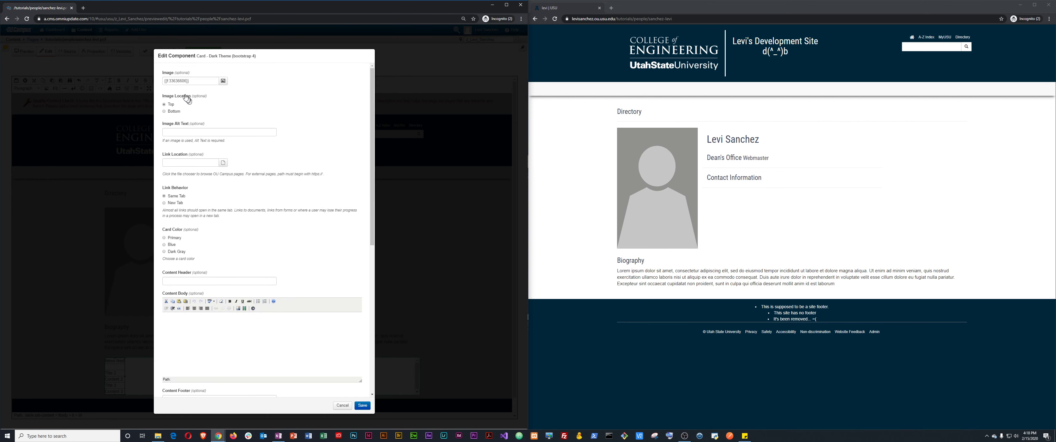
scroll(203, 249, down, 4)
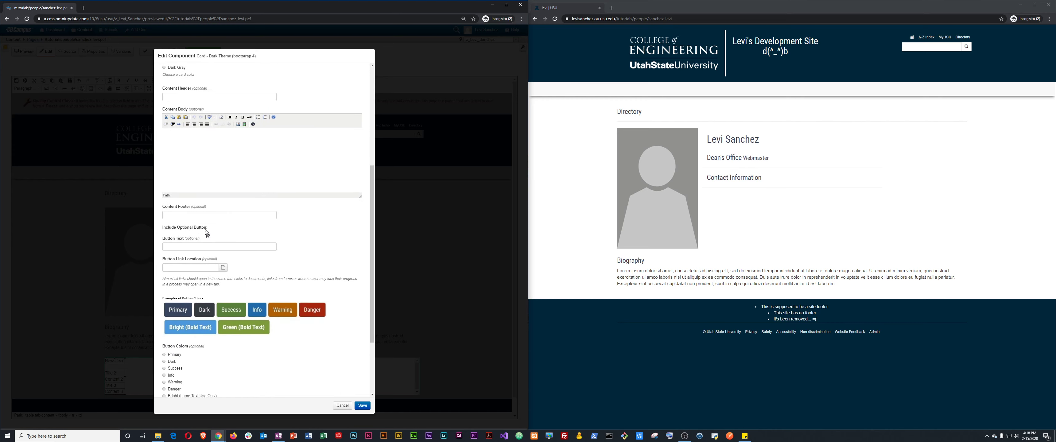
scroll(200, 257, down, 2)
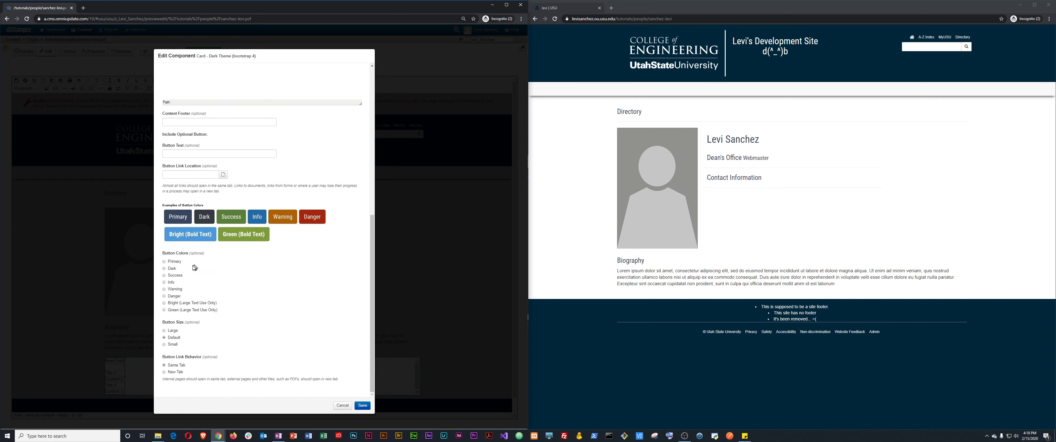
click(362, 406)
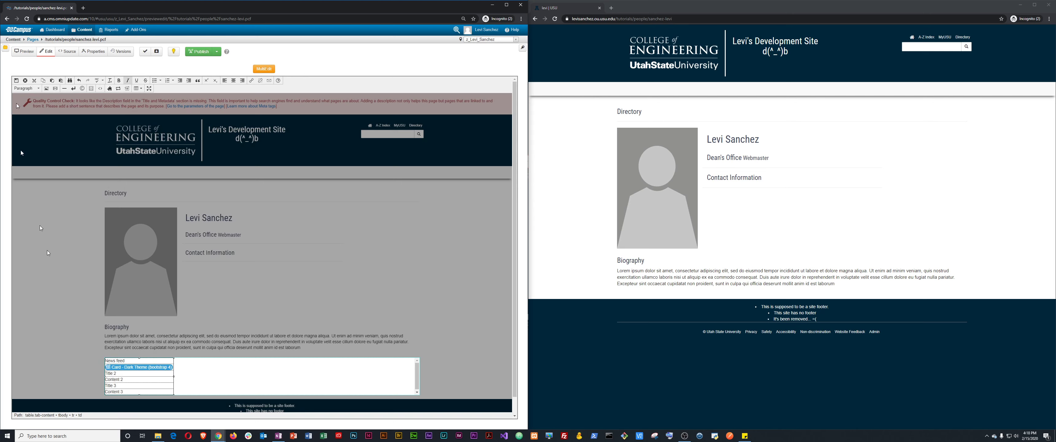
Clear the placeholder titles and contents of the second and third tabs in the tab content table
drag(122, 375, 123, 386)
key(Delete)
key(Down)
key(Down)
key(shift+Down)
key(shift+Down)
key(Delete)
Delete the emptied rows below the card component in the tab table and save the page
click(126, 373)
drag(117, 378, 123, 392)
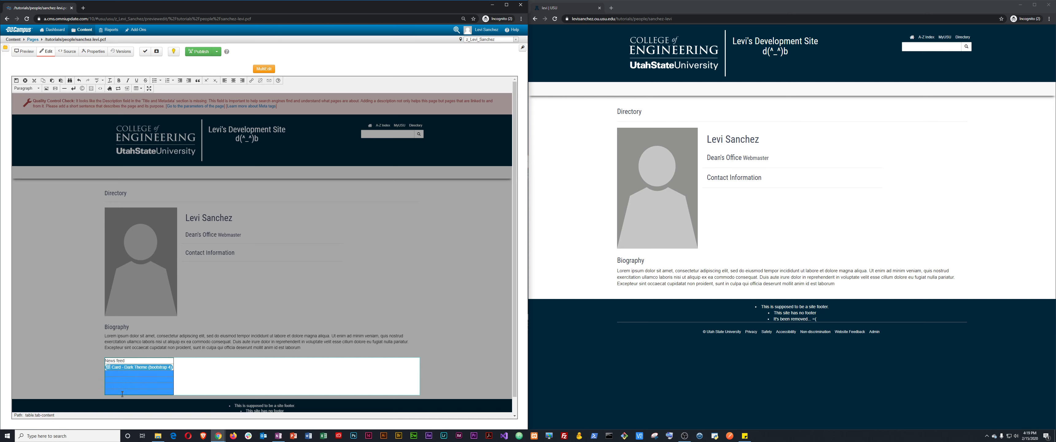
right_click(123, 392)
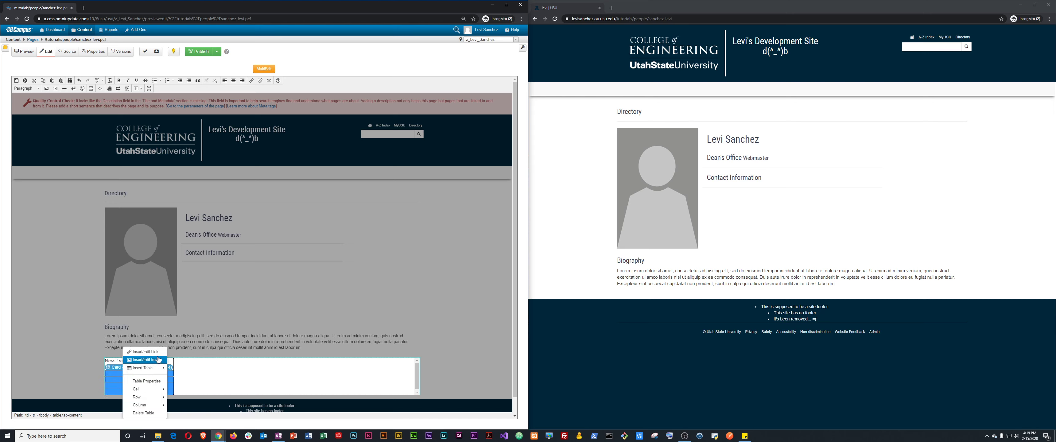
mouse_move(155, 400)
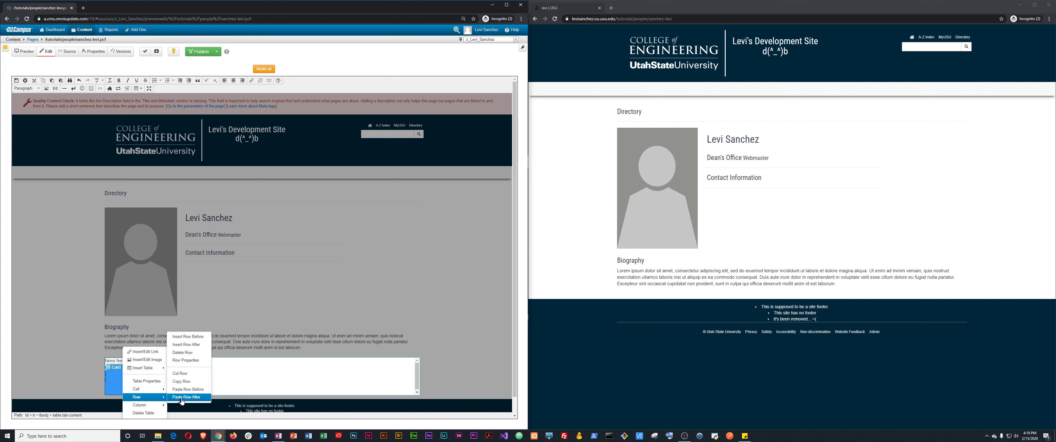
click(183, 353)
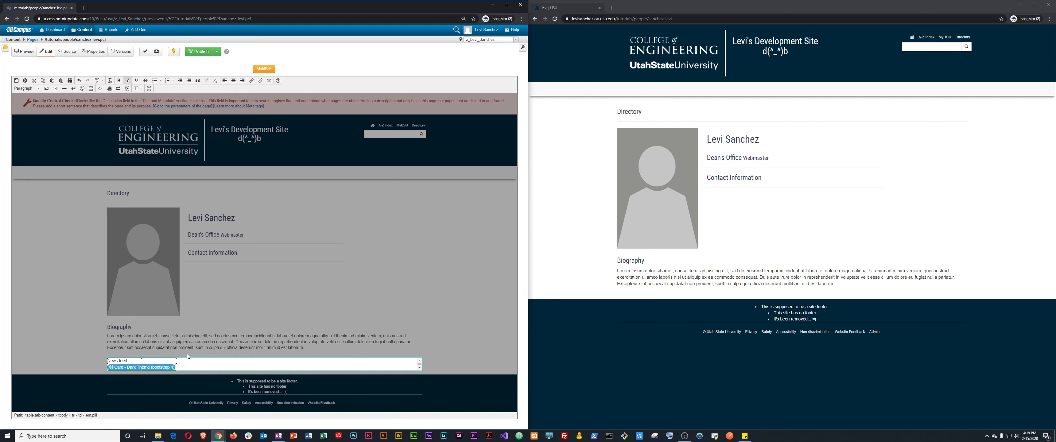
click(16, 80)
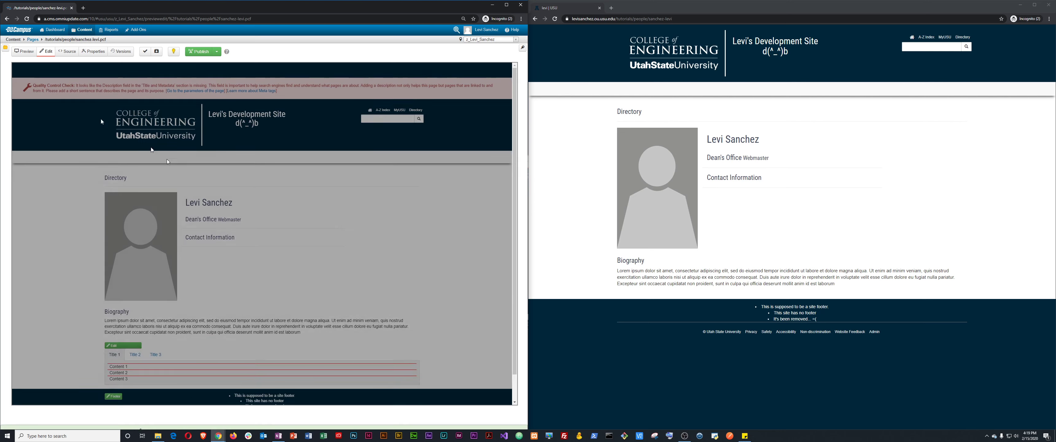
scroll(198, 347, down, 4)
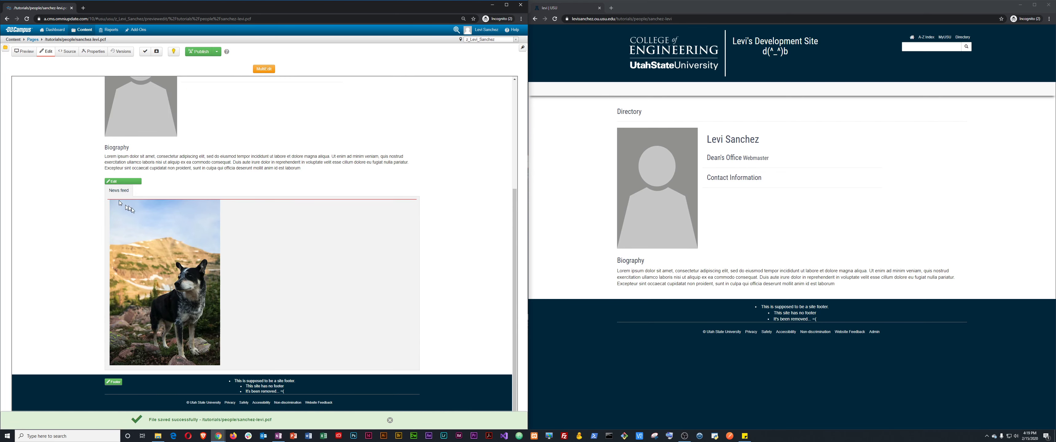
click(197, 52)
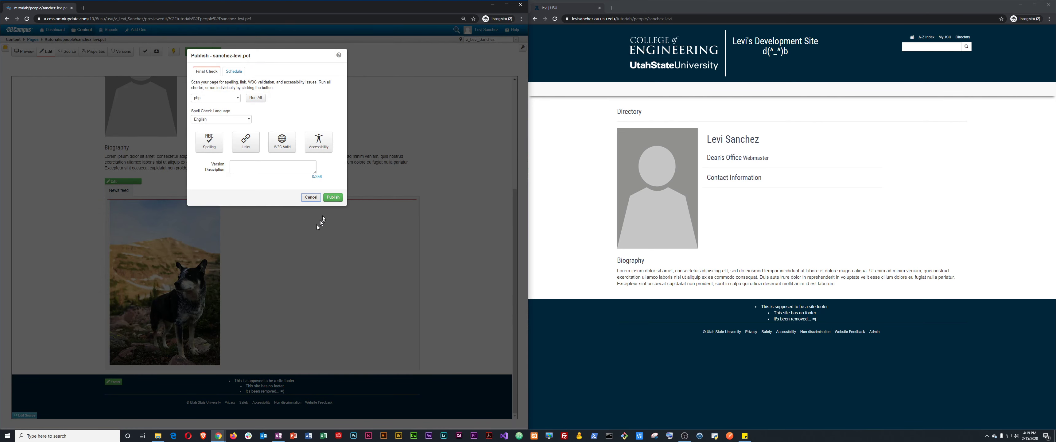
click(311, 198)
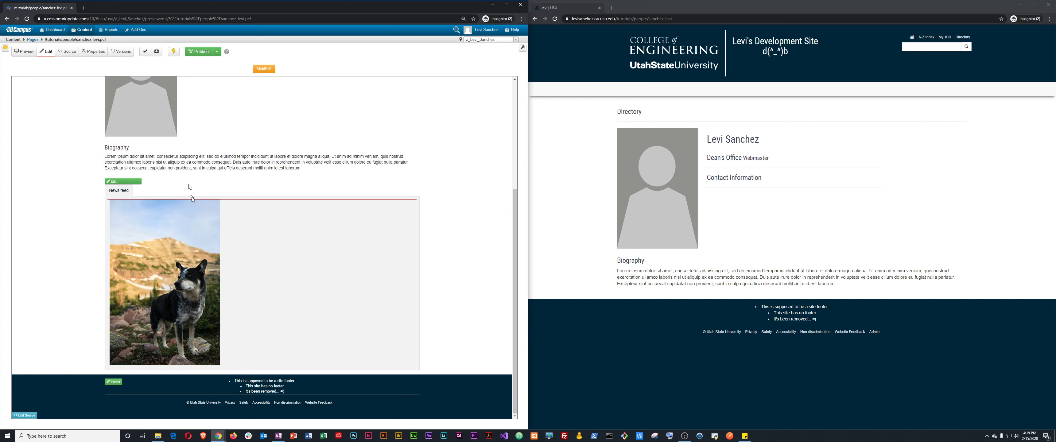
scroll(192, 198, up, 5)
scroll(193, 211, down, 6)
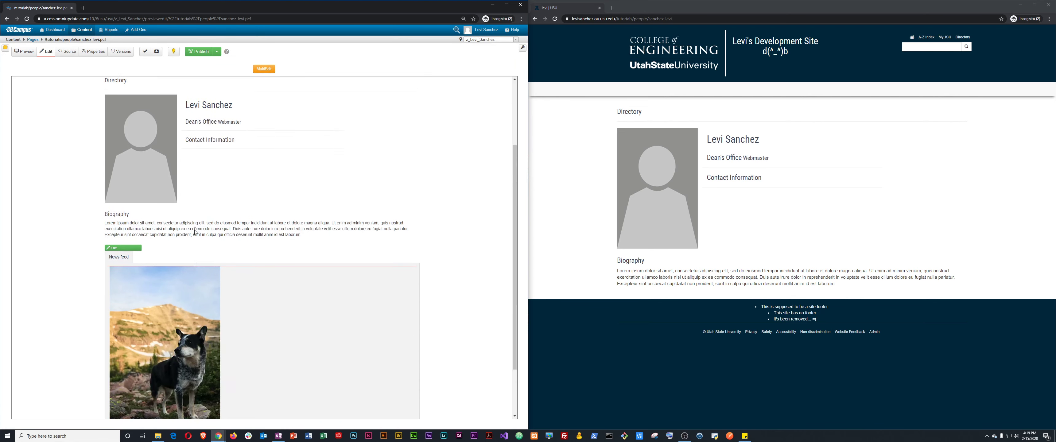
Publish the staff profile page without a version description and check the News feed tab on the live page
click(200, 51)
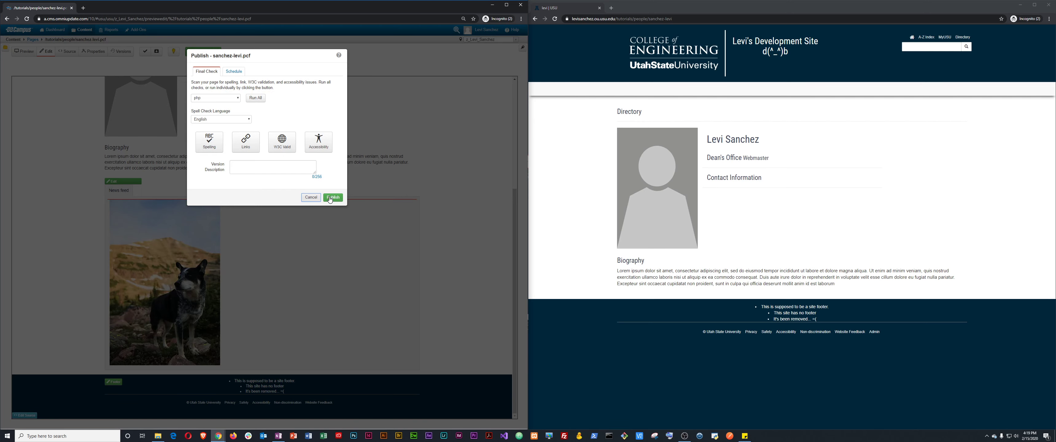
click(254, 164)
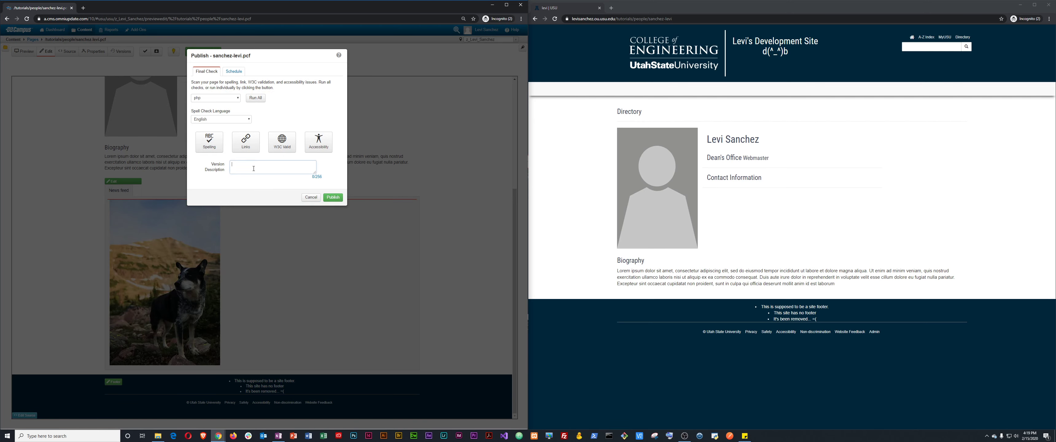
click(337, 199)
click(569, 203)
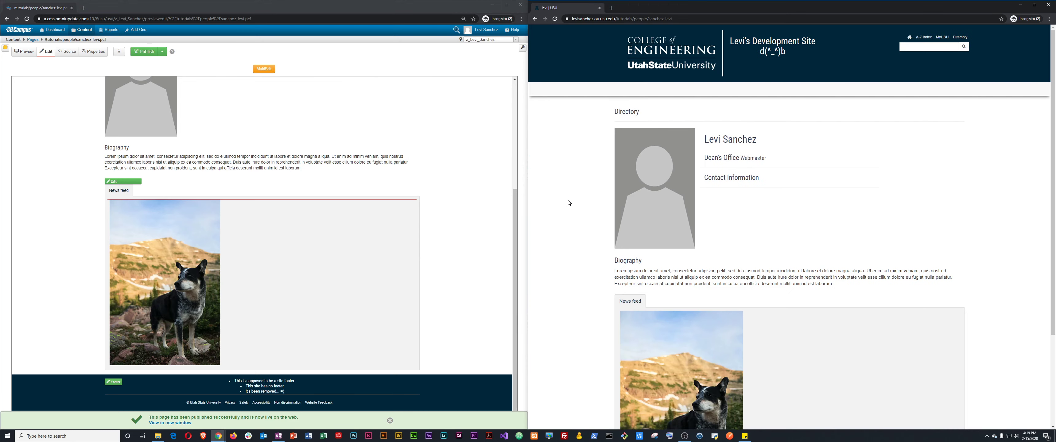
scroll(779, 228, down, 3)
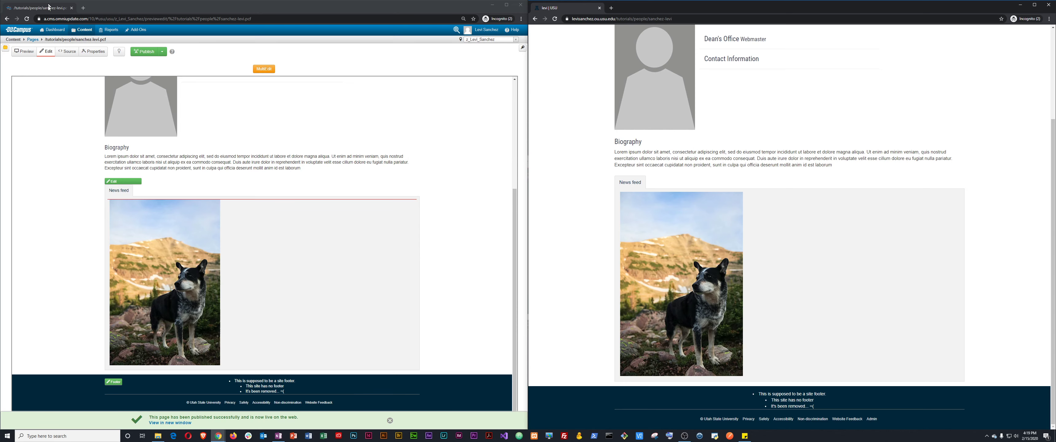
Duplicate the browser tab of the profile page editor and move the copy out of the current window
right_click(49, 9)
click(64, 30)
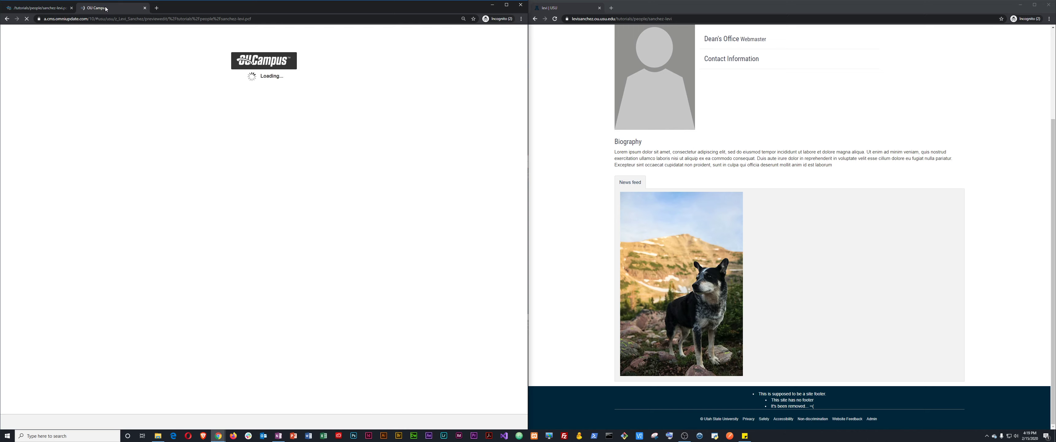
drag(104, 8, 1055, 127)
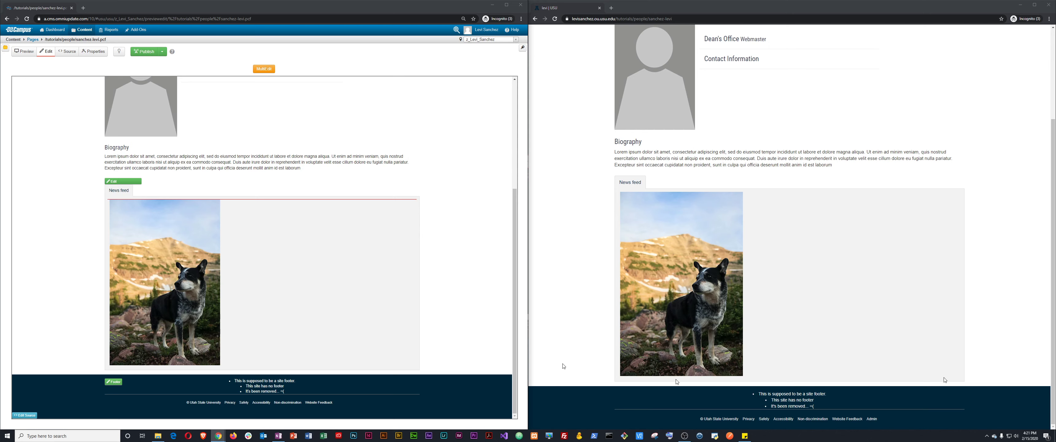
Examine the items listed in the News feed tab of the page editor
click(462, 195)
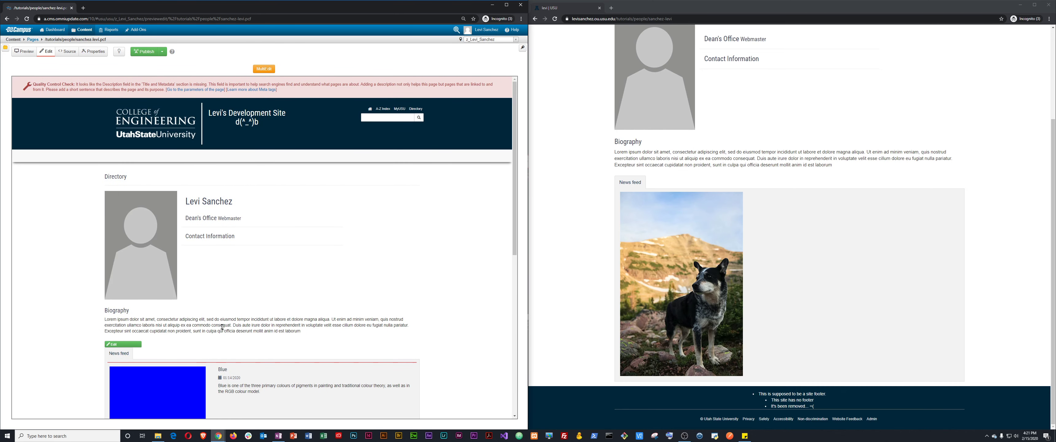
scroll(222, 327, down, 5)
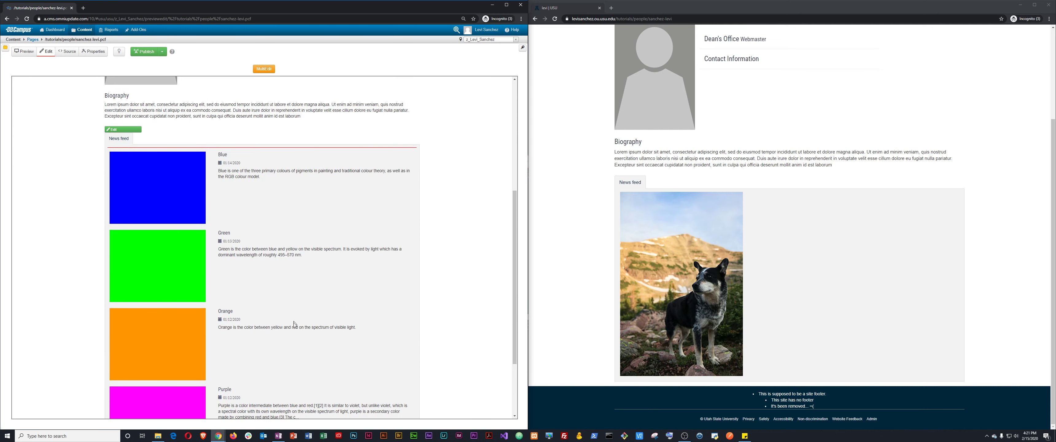
scroll(294, 327, down, 2)
scroll(295, 329, up, 4)
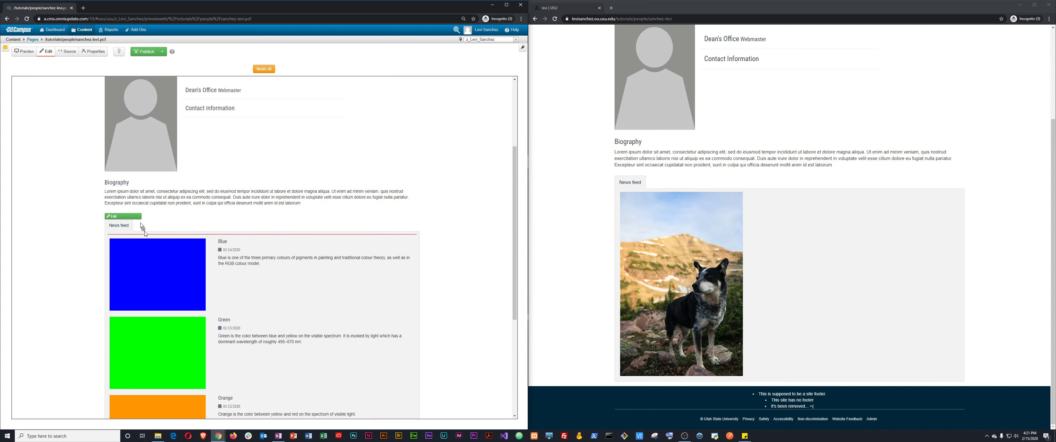
click(123, 217)
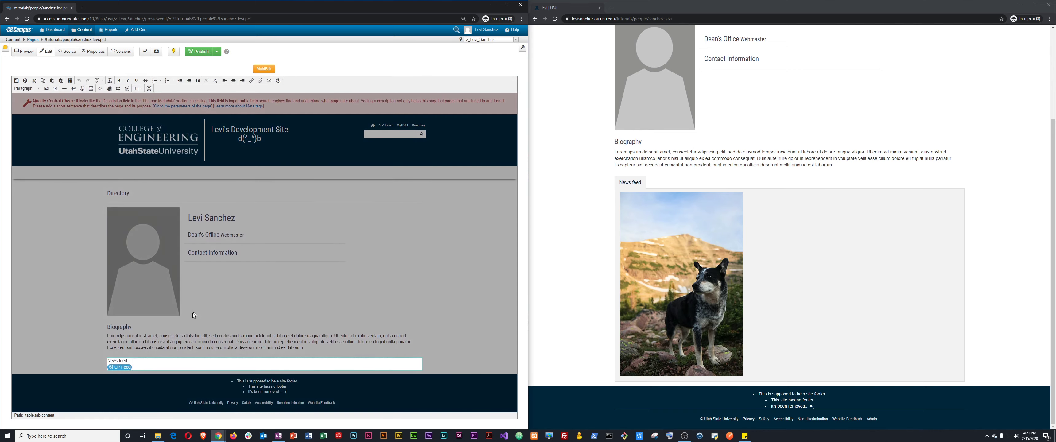
click(125, 369)
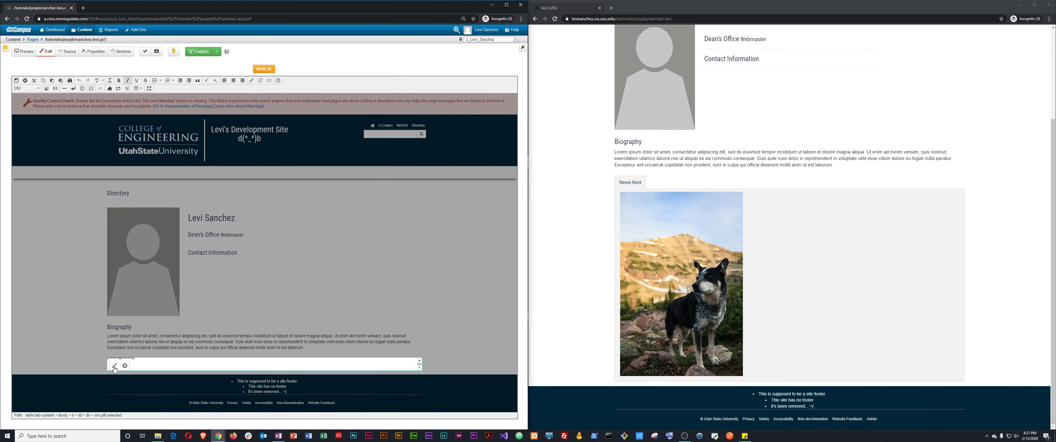
click(115, 367)
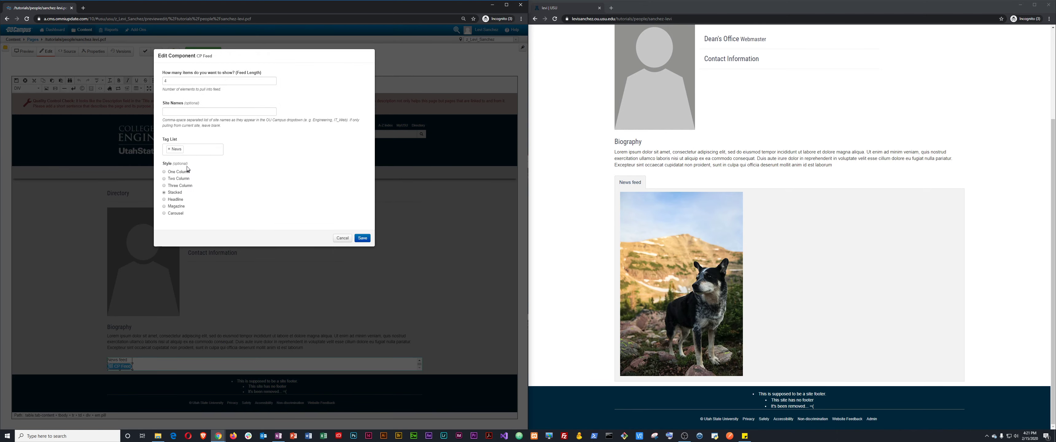
click(195, 148)
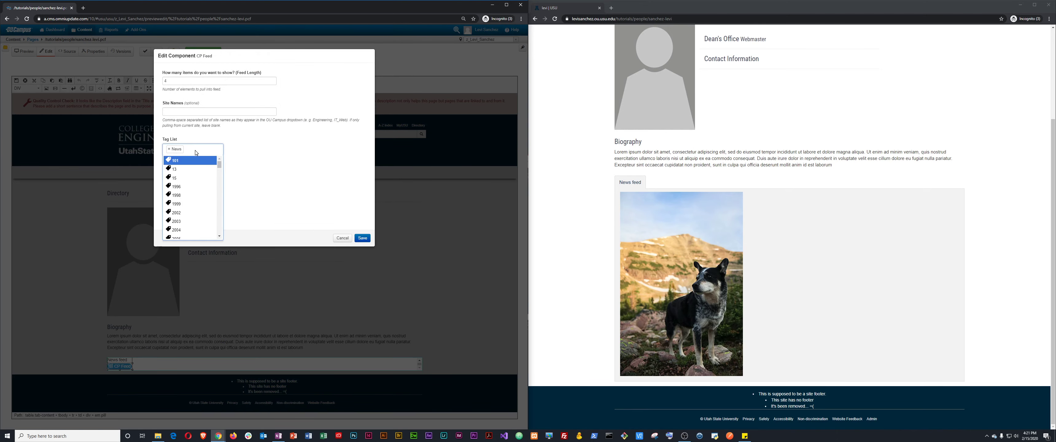
text(Warm)
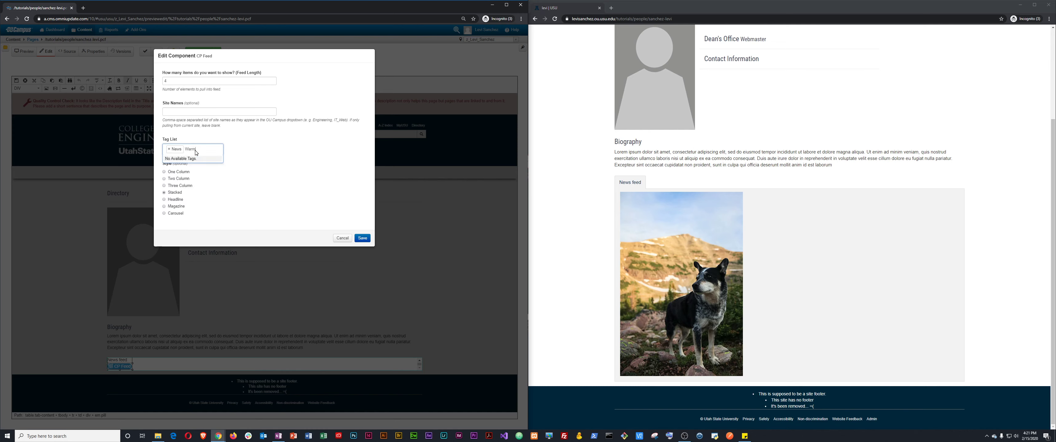
key(BackSpace)
key(BackSpace)
key(BackSpace)
key(BackSpace)
text(war)
key(BackSpace)
key(BackSpace)
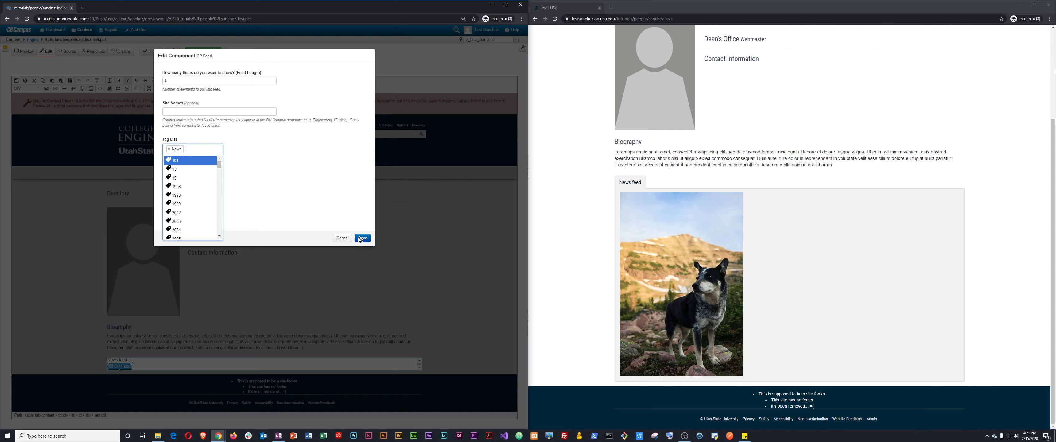
click(350, 240)
click(343, 240)
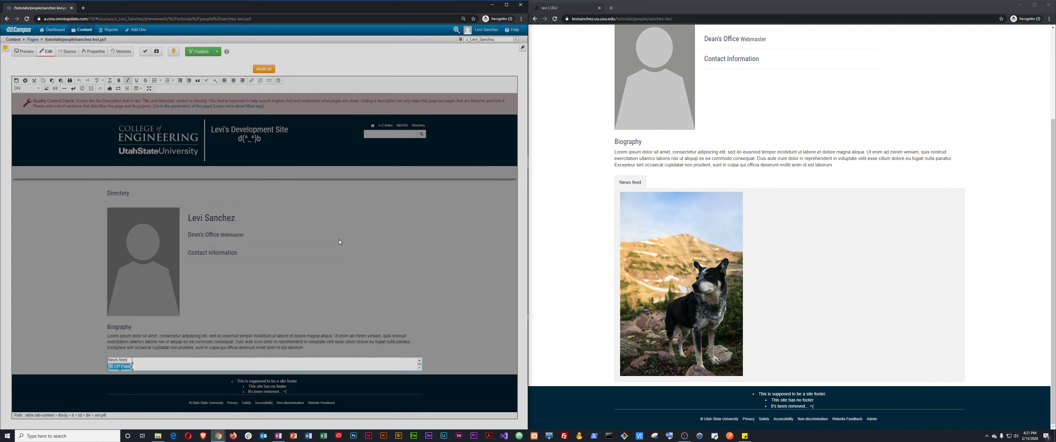
click(15, 82)
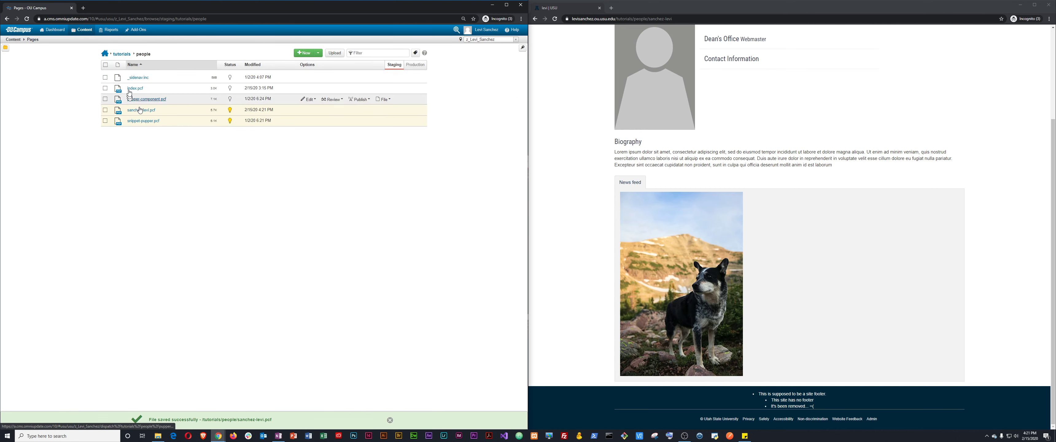
Open the tutorials/news/main-feed/2020 folder and check out orange-story.pcf, red-story.pcf and yellow.pcf
click(122, 53)
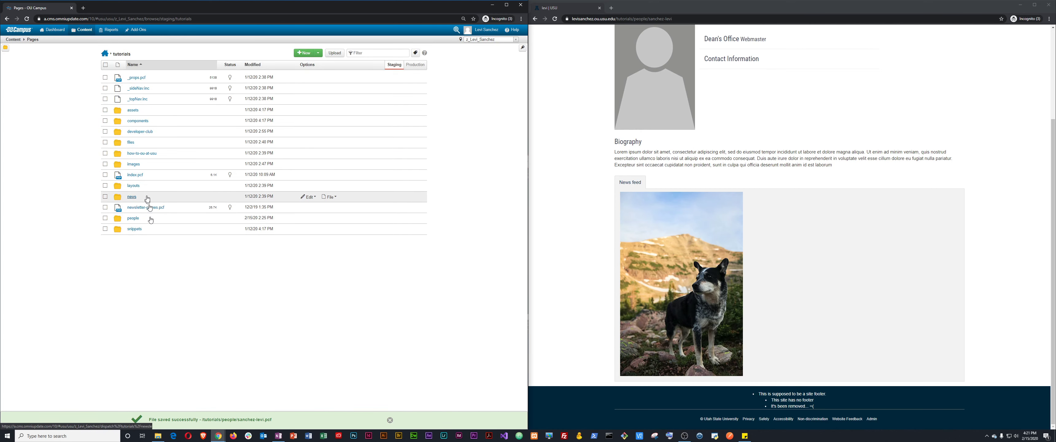
click(134, 196)
click(136, 99)
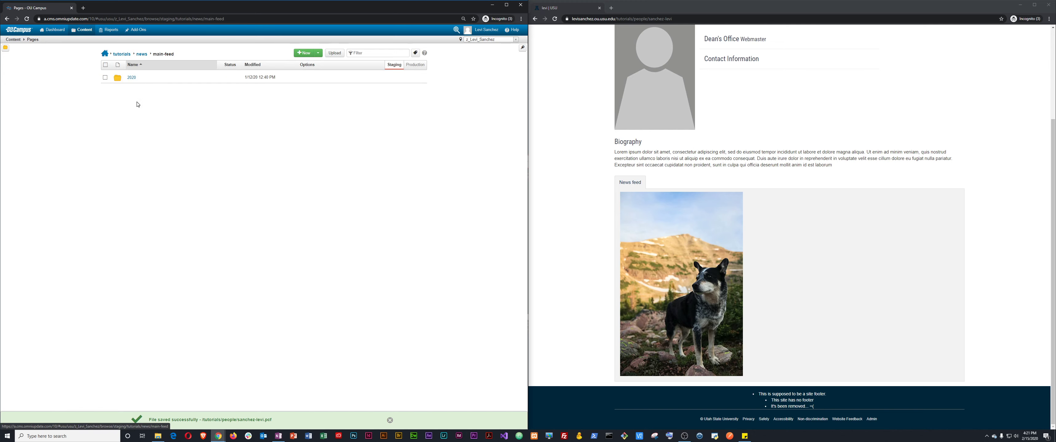
click(138, 77)
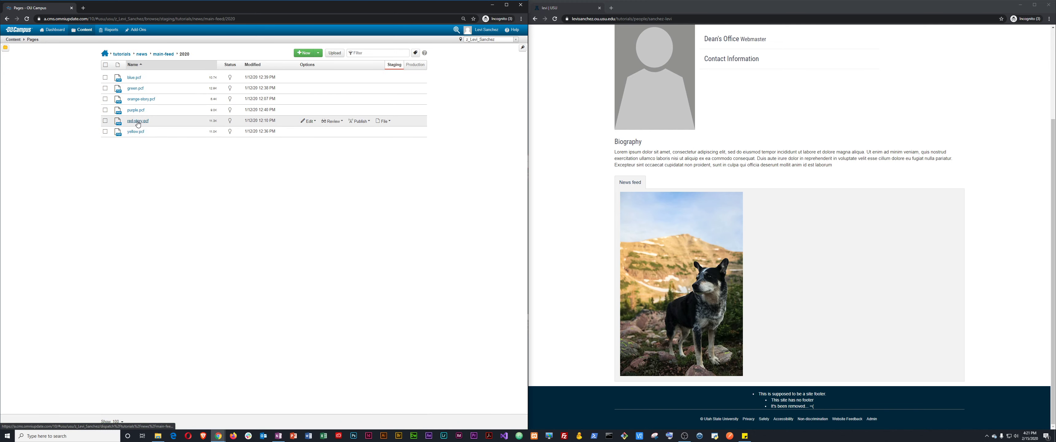
click(230, 99)
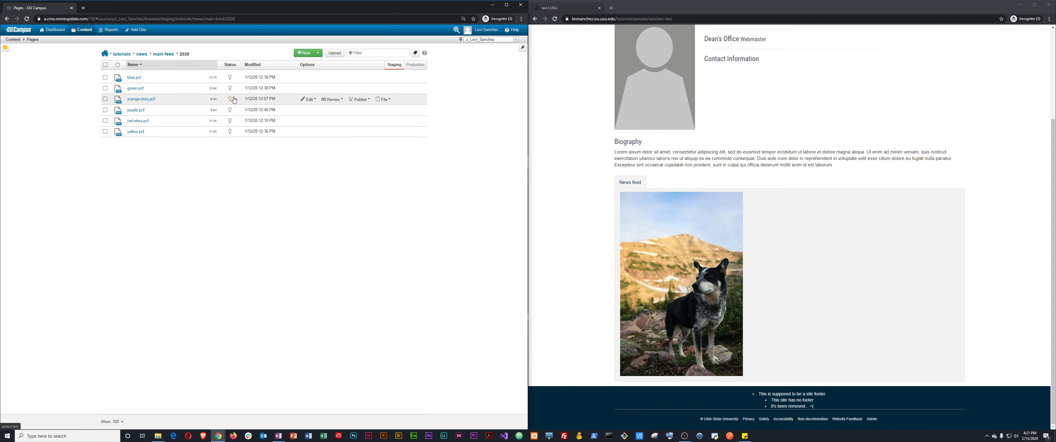
click(230, 121)
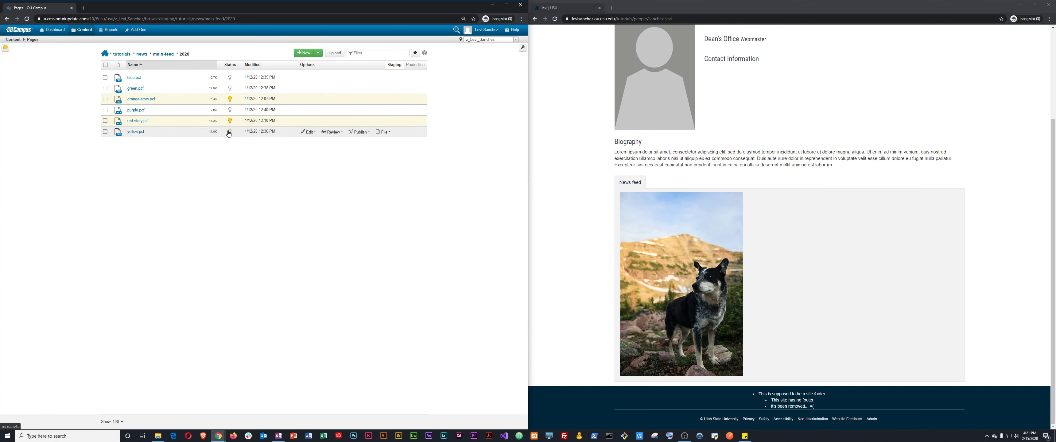
Add the Warm tag to the properties of red-story.pcf, save them and publish the page
click(139, 121)
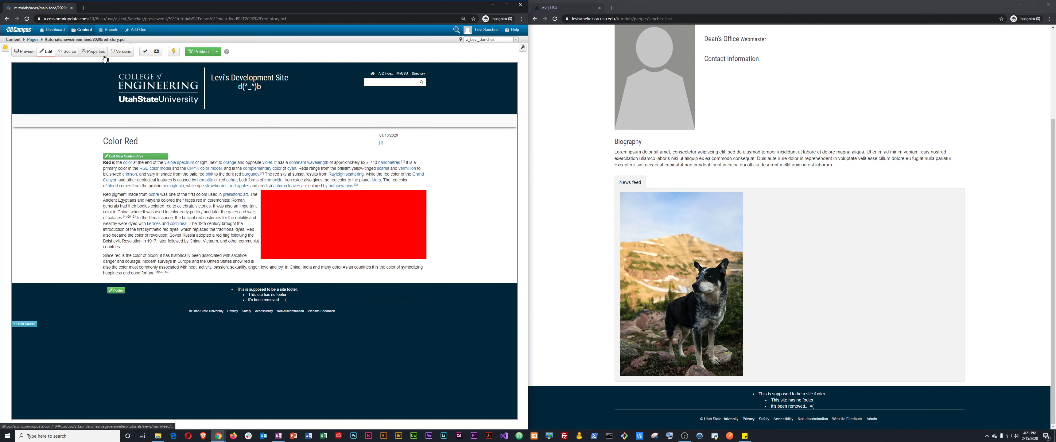
click(94, 51)
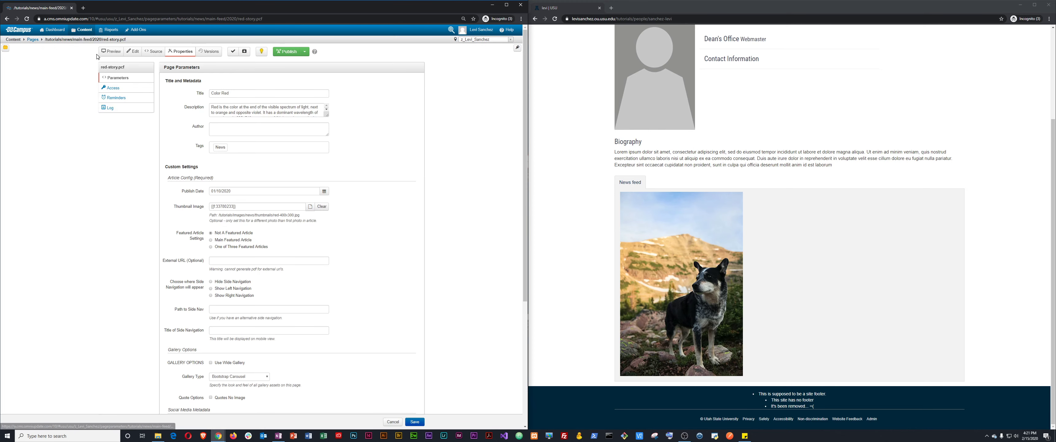
click(243, 149)
text(Warm)
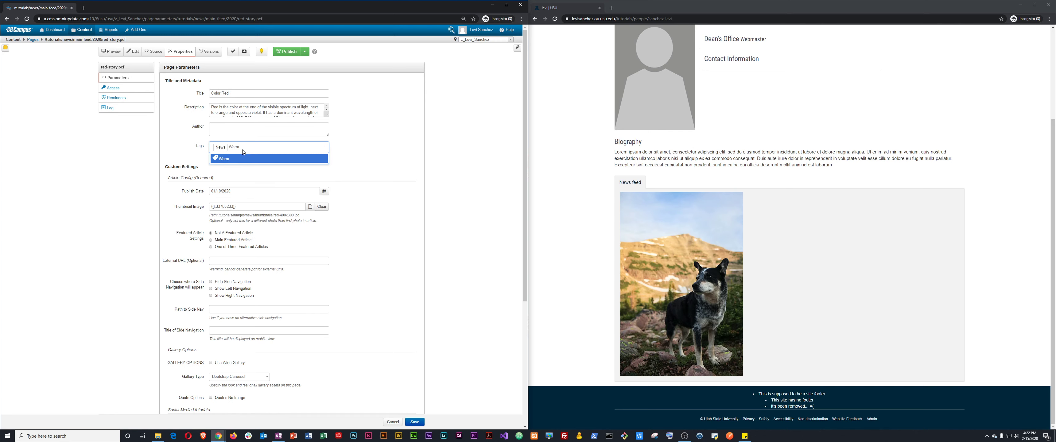
click(229, 160)
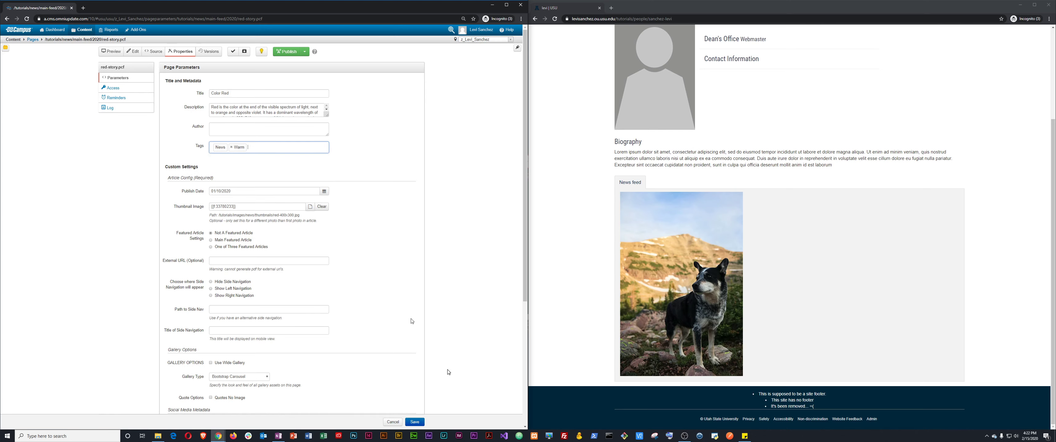
click(421, 420)
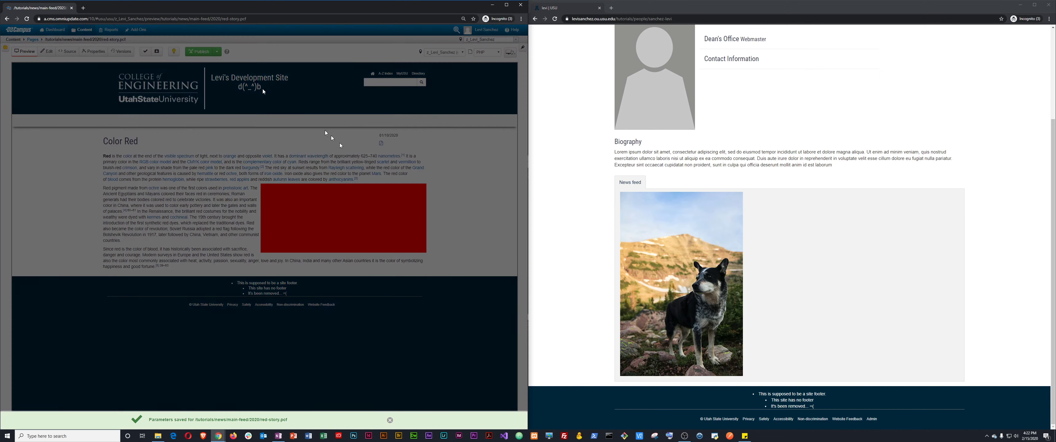
click(332, 202)
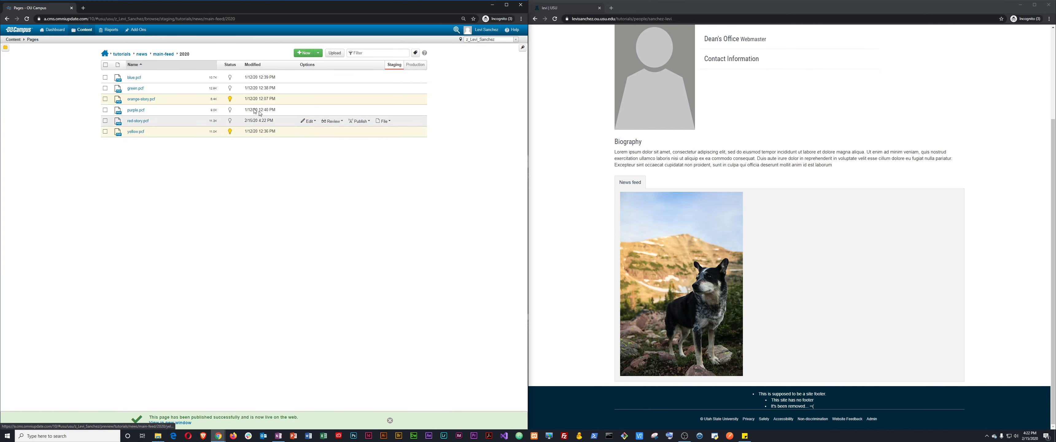
Add the Warm tag to the properties of yellow.pcf, save them and publish the page
click(136, 132)
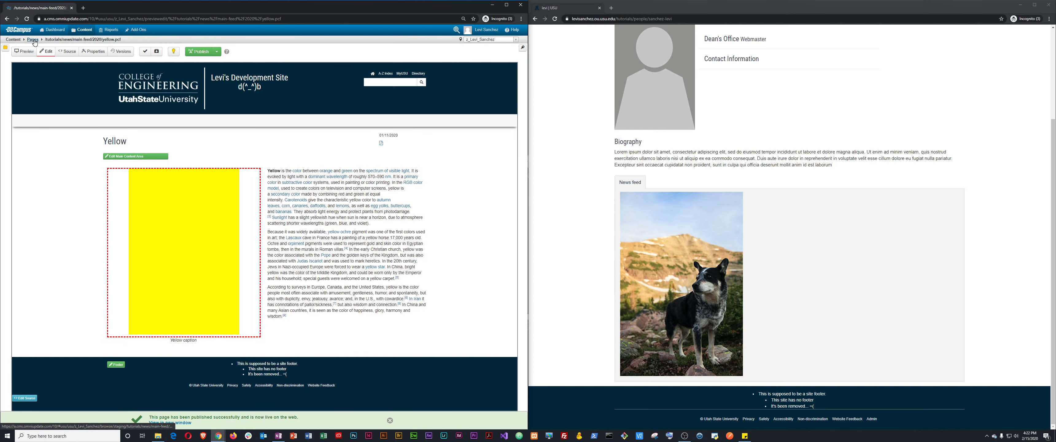
click(93, 51)
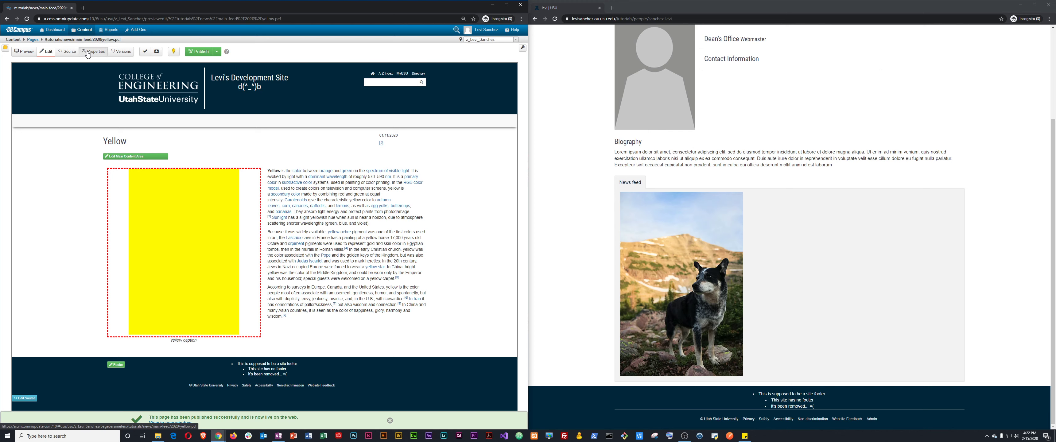
click(279, 148)
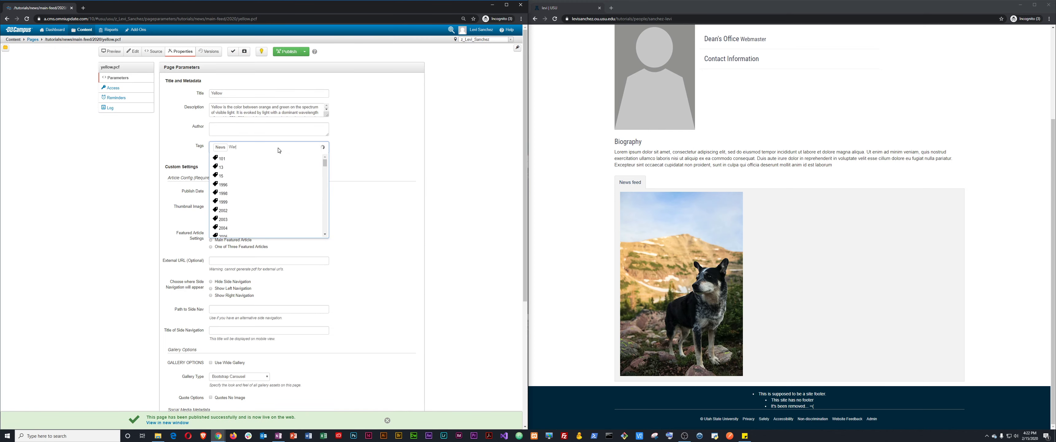
text(Warm)
key(Return)
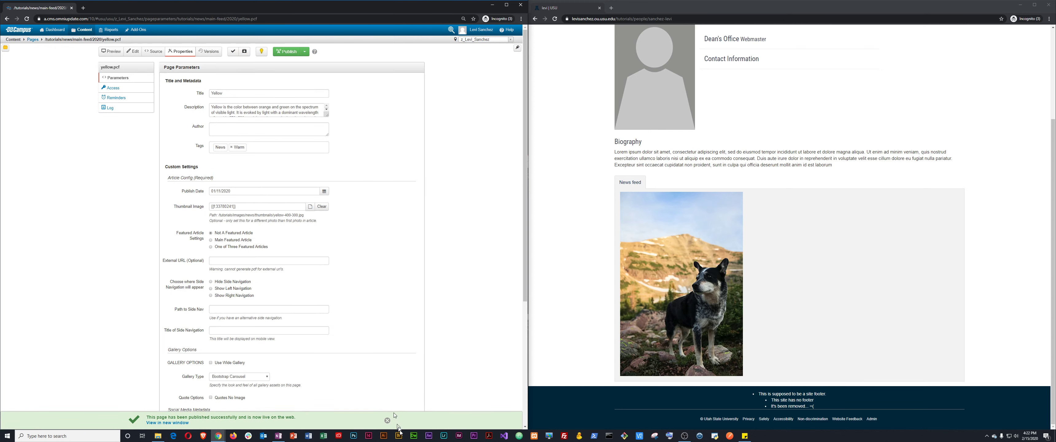
click(387, 421)
click(415, 422)
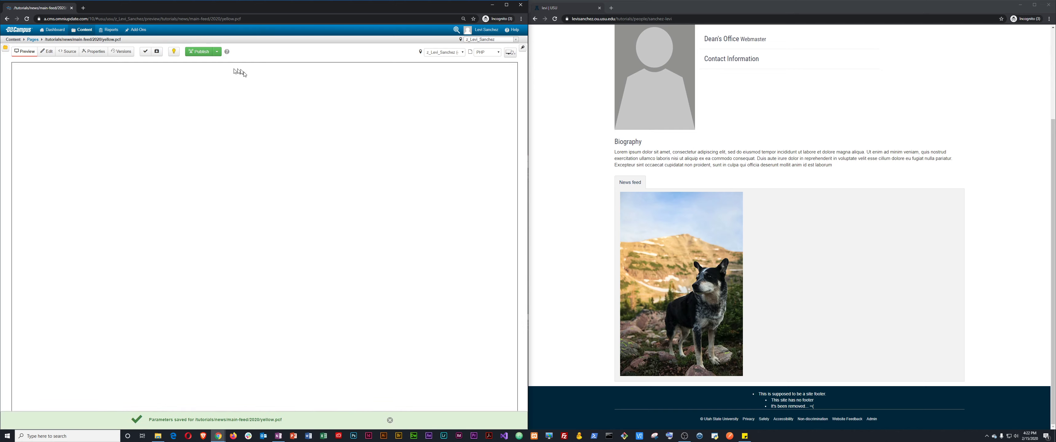
click(198, 52)
click(334, 198)
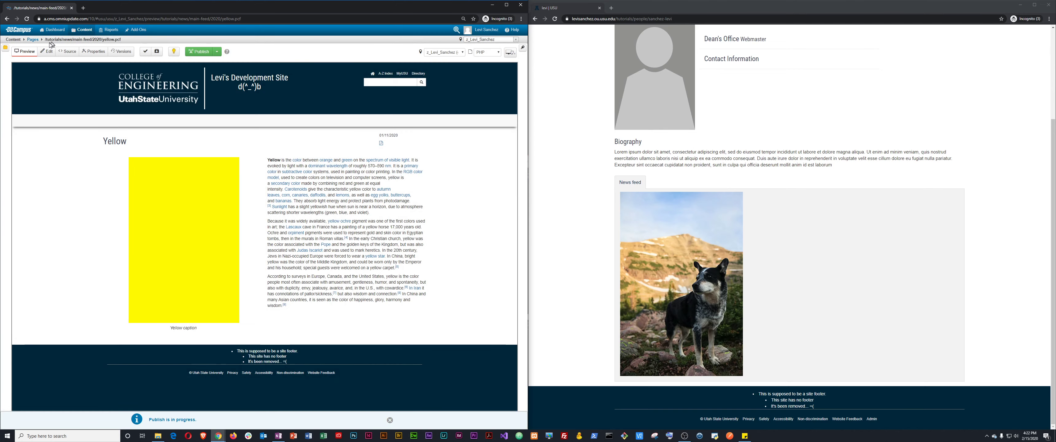
Return to the tutorials/people folder and open the staff profile page for editing
click(33, 40)
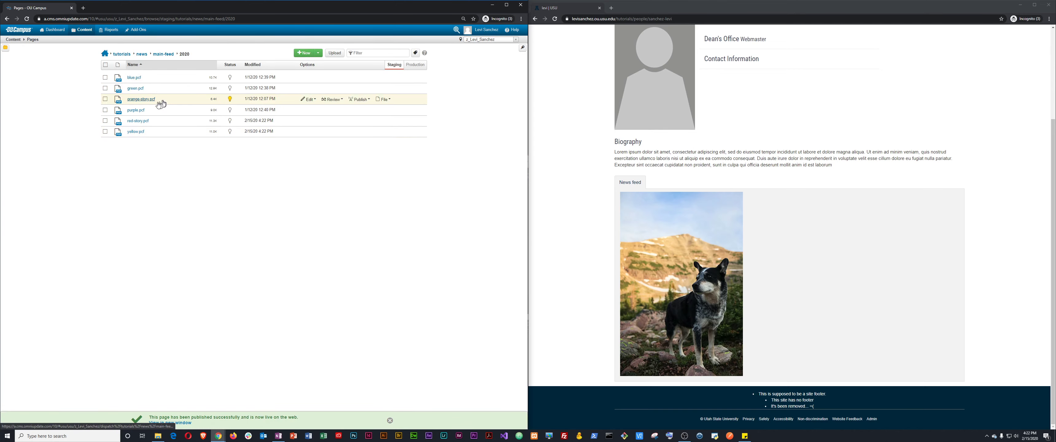
click(137, 54)
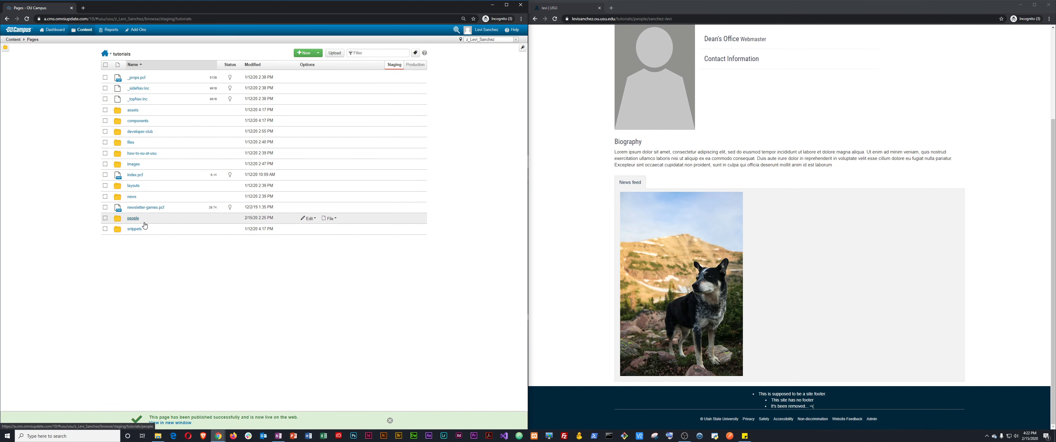
click(145, 225)
click(140, 112)
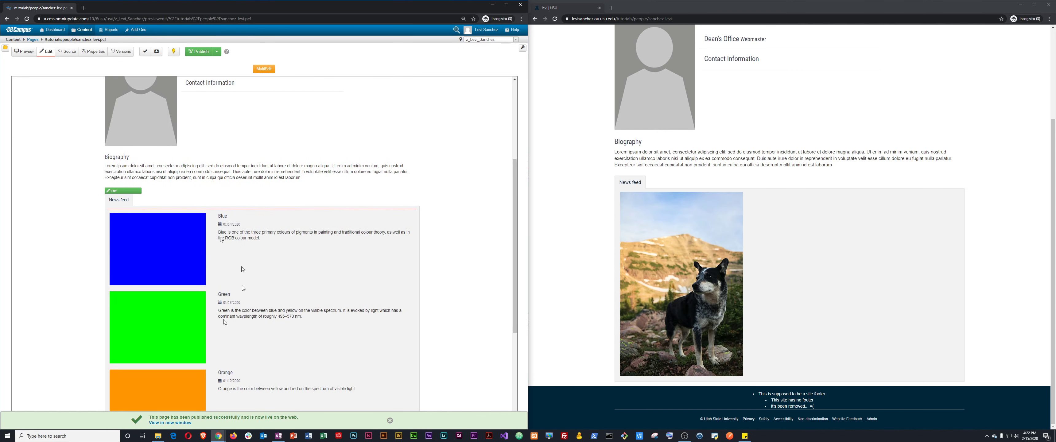
Add the Warm tag alongside News in the tag list of the News feed tab's CP Feed component and save the page
scroll(223, 340, down, 4)
scroll(170, 176, up, 3)
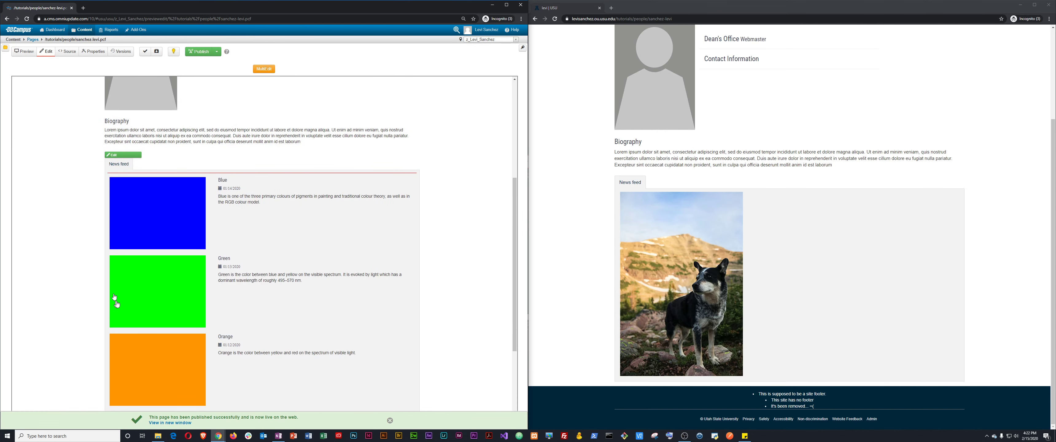
click(125, 155)
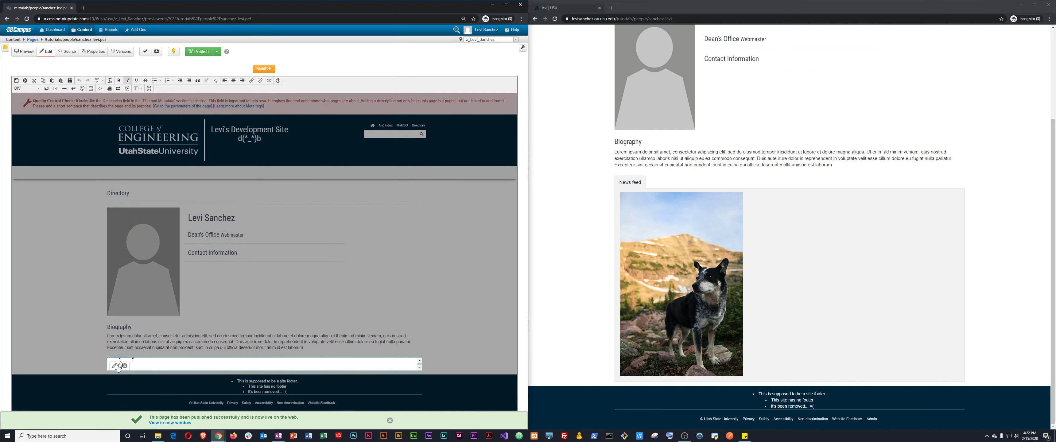
click(115, 369)
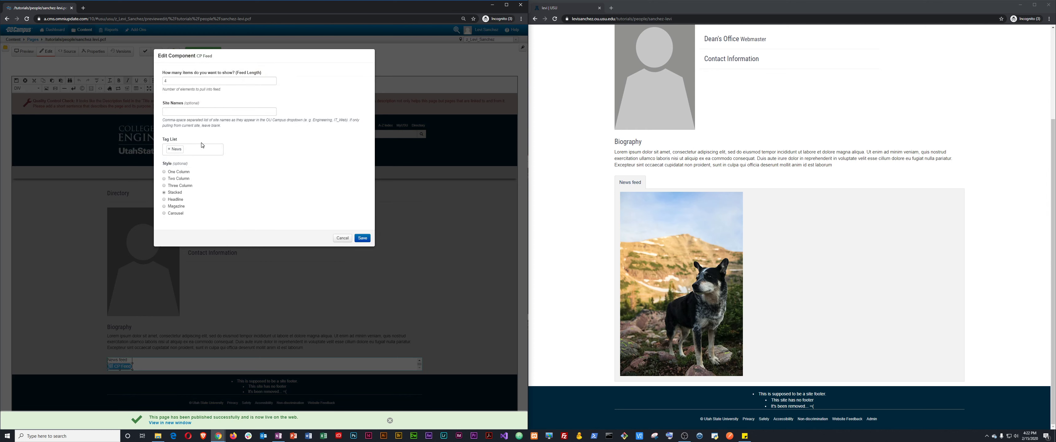
click(203, 148)
text(Warm)
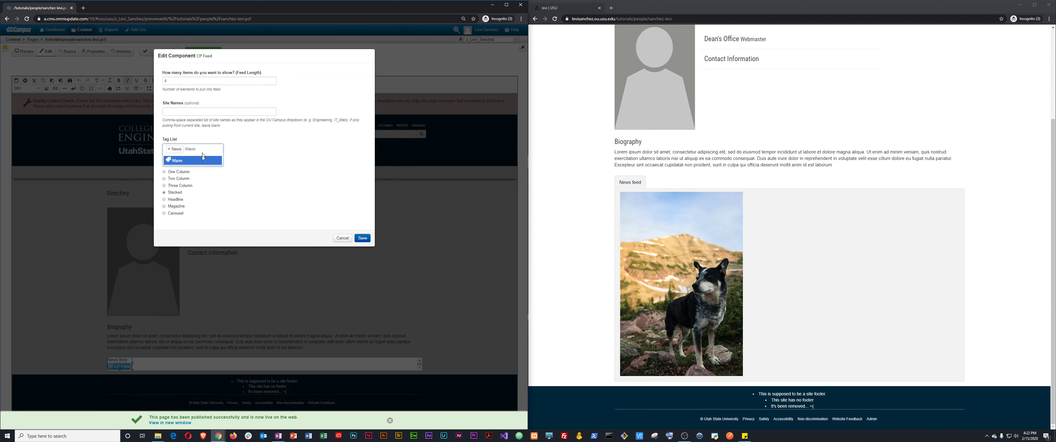
click(203, 159)
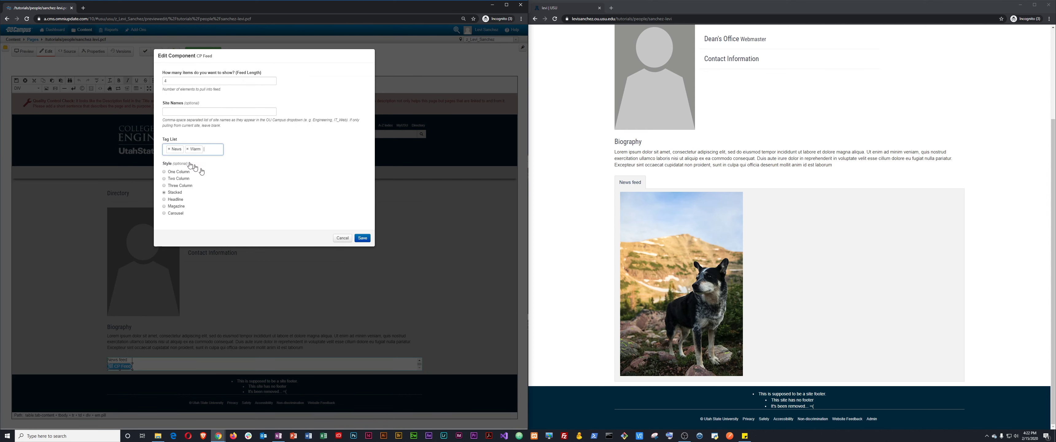
click(362, 238)
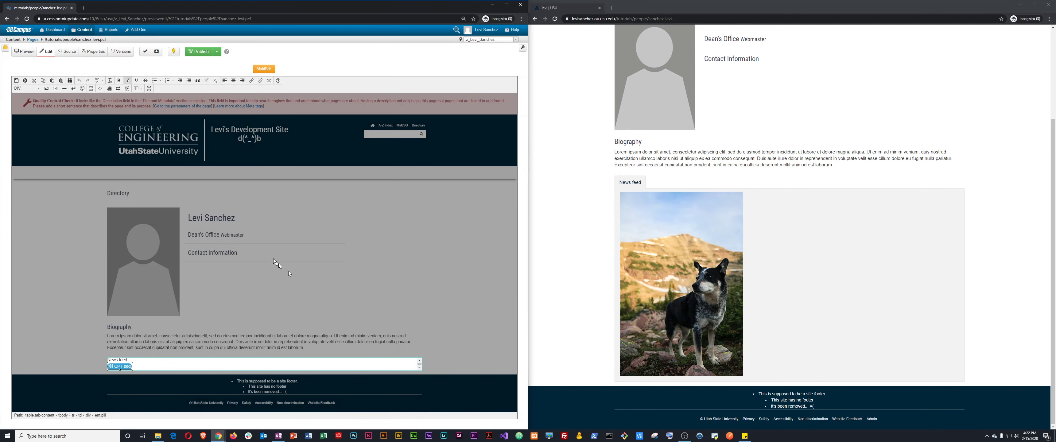
click(16, 80)
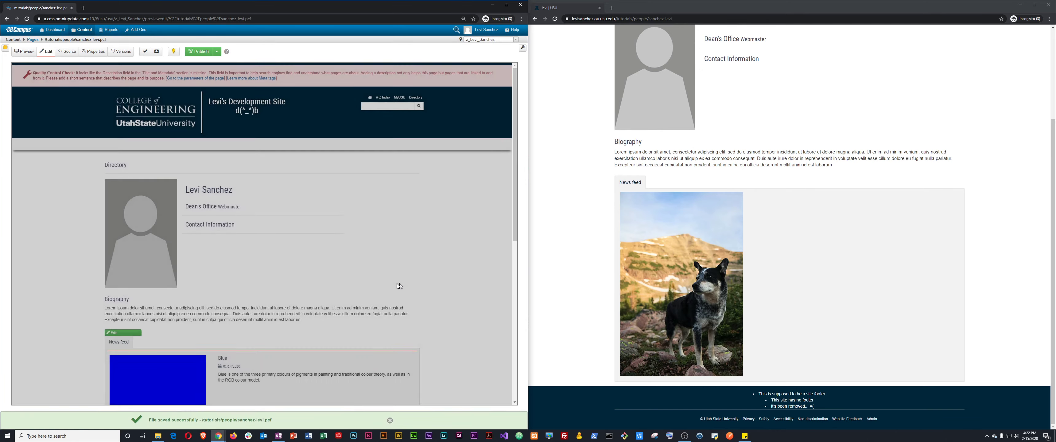
Publish the staff profile page with its updated News feed tab
scroll(273, 263, down, 4)
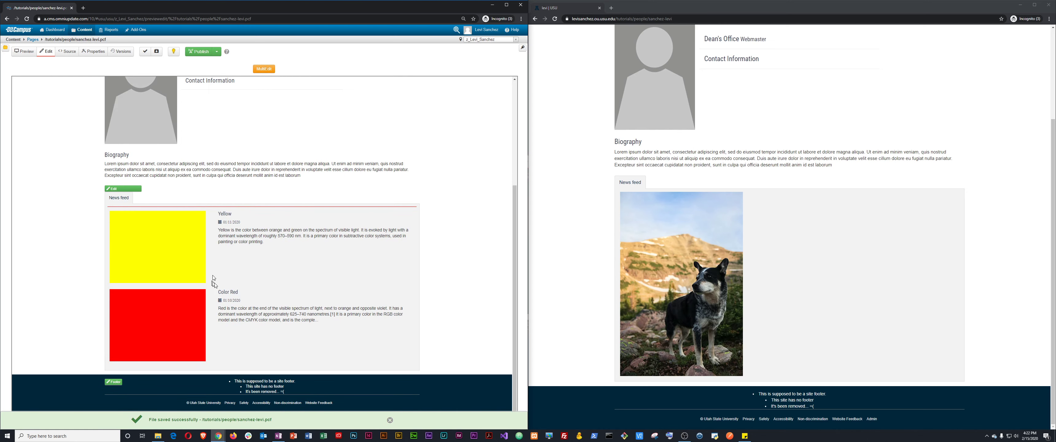
click(204, 55)
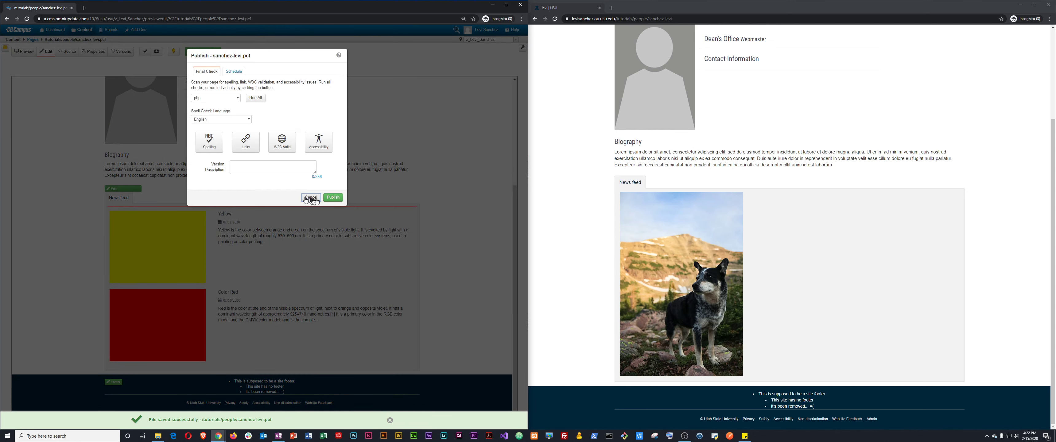
click(334, 200)
Refresh the live profile page, open the Yellow article from its News feed and return to the profile
click(579, 201)
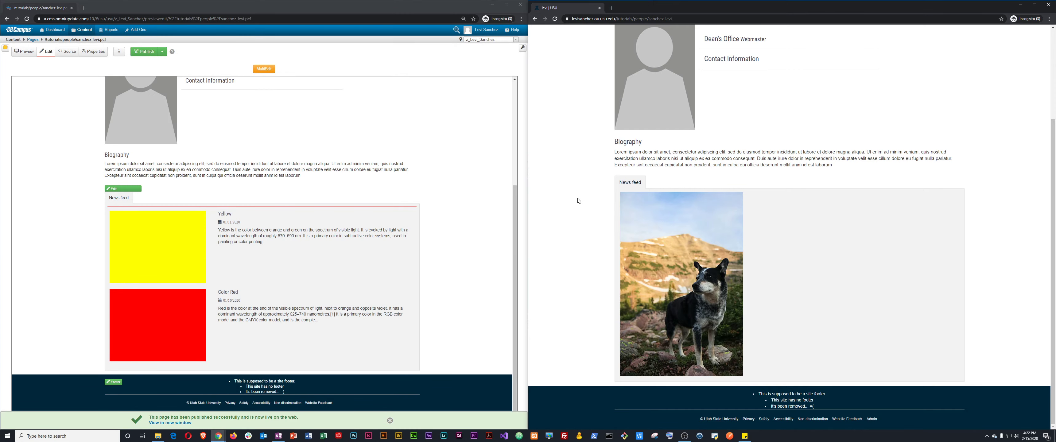
key(F5)
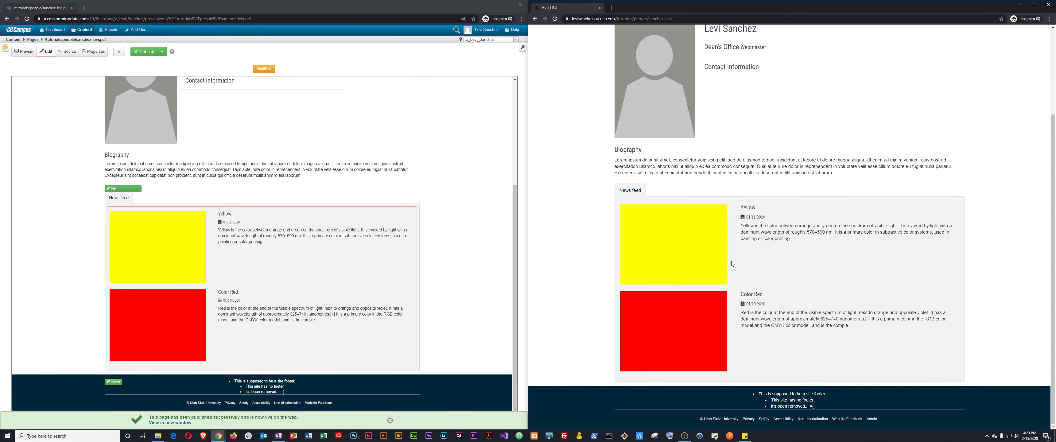
click(749, 208)
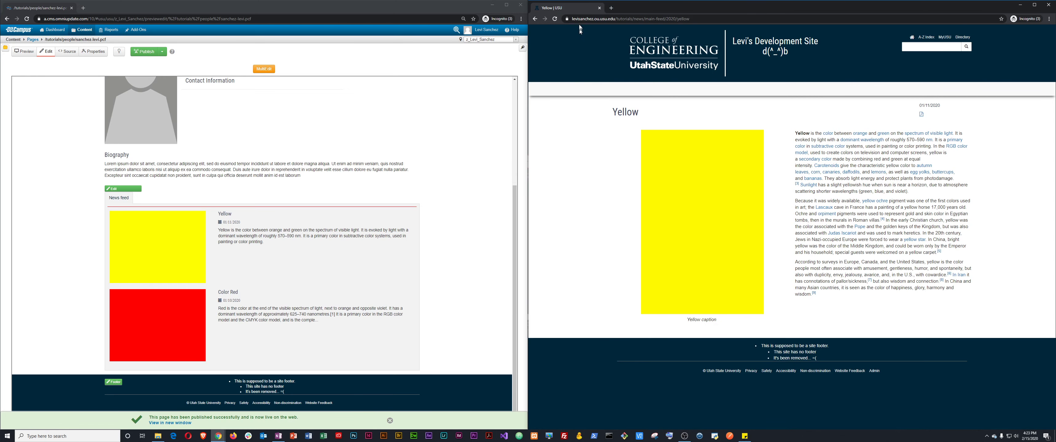
click(536, 19)
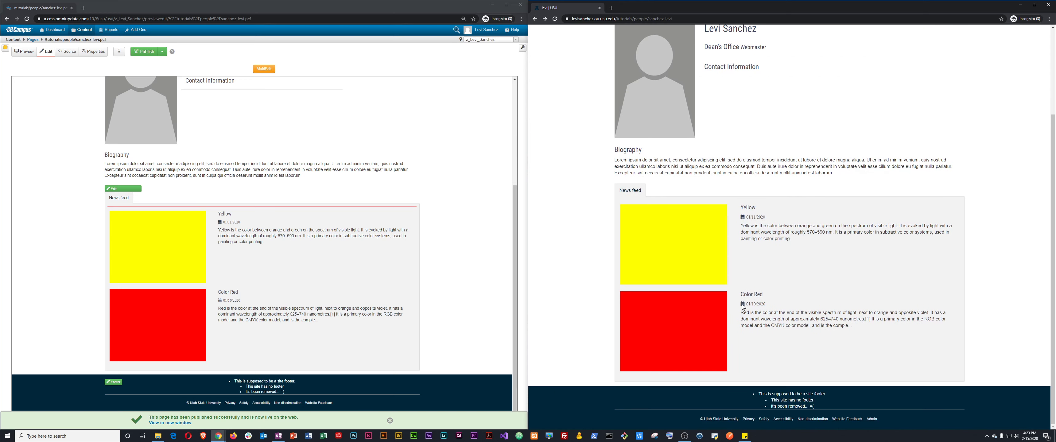
Go to the tutorials/news/main-feed/2020 folder and open orange-story.pcf
click(40, 41)
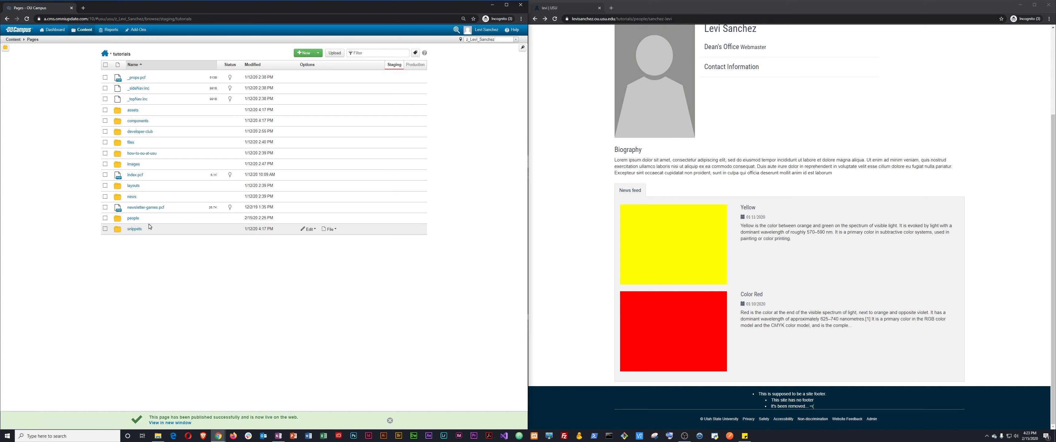
click(132, 197)
click(152, 102)
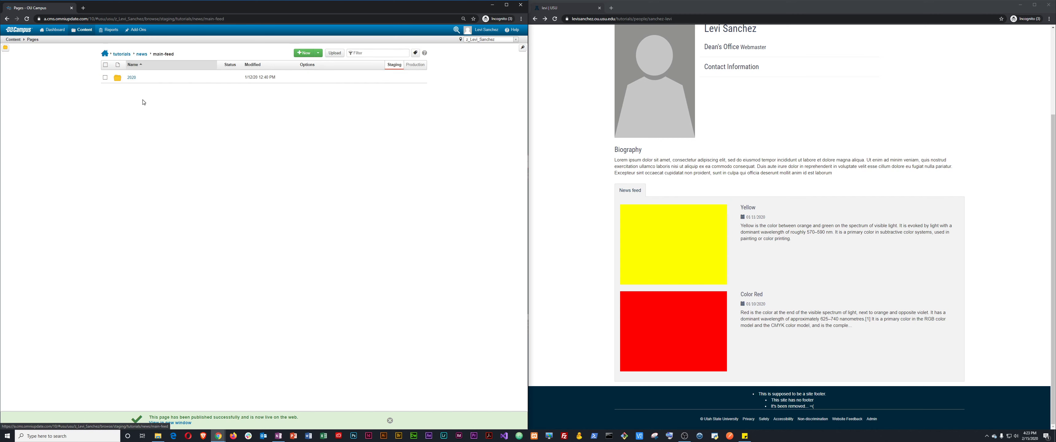
click(133, 78)
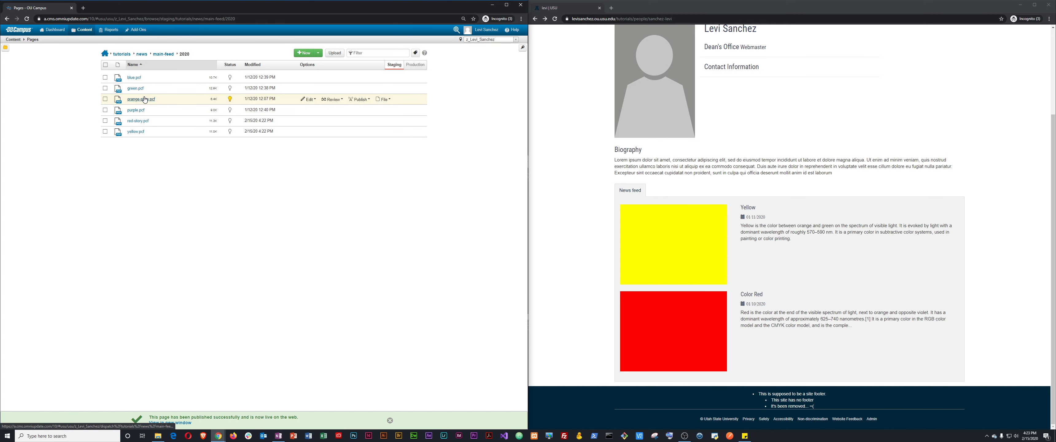
click(144, 100)
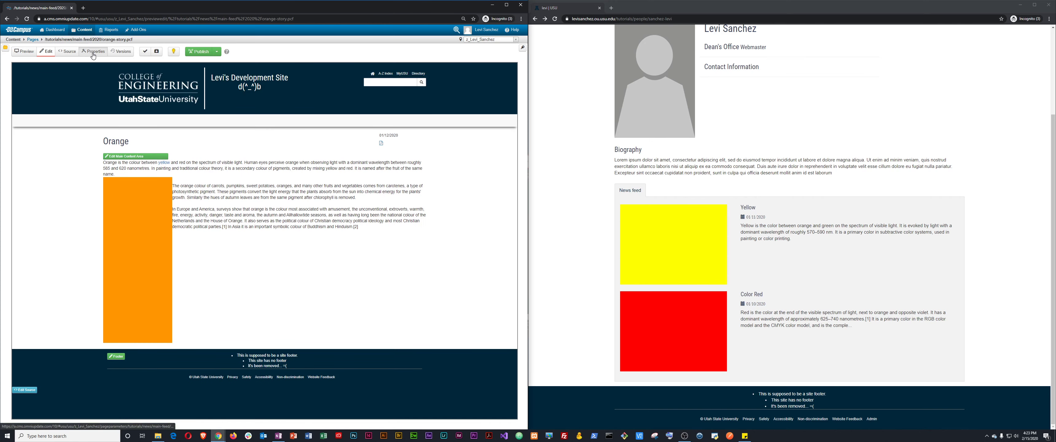
Add the Warm tag to the properties of orange-story.pcf, save them and publish the page
click(93, 52)
click(262, 147)
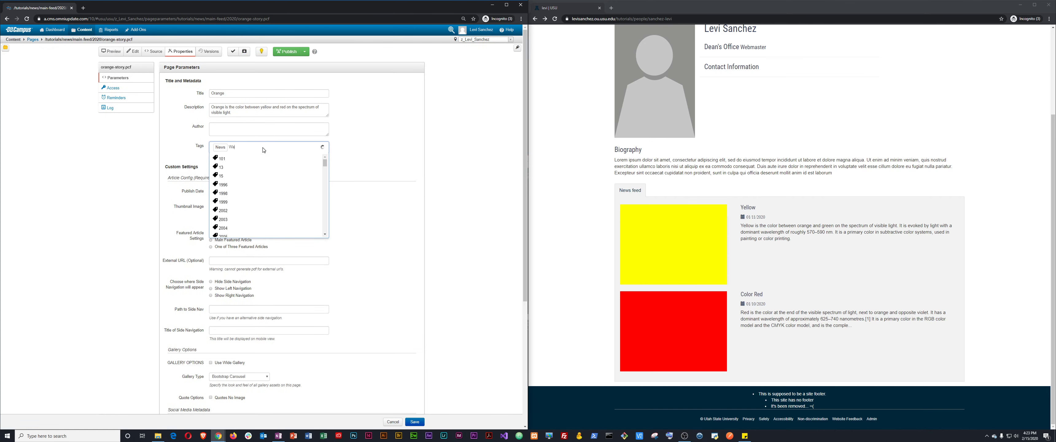
text(Warm)
click(232, 159)
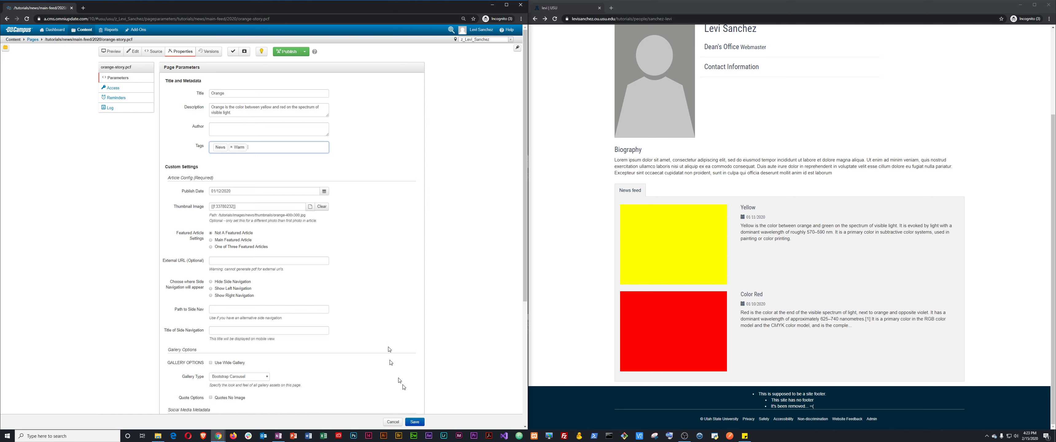
click(414, 421)
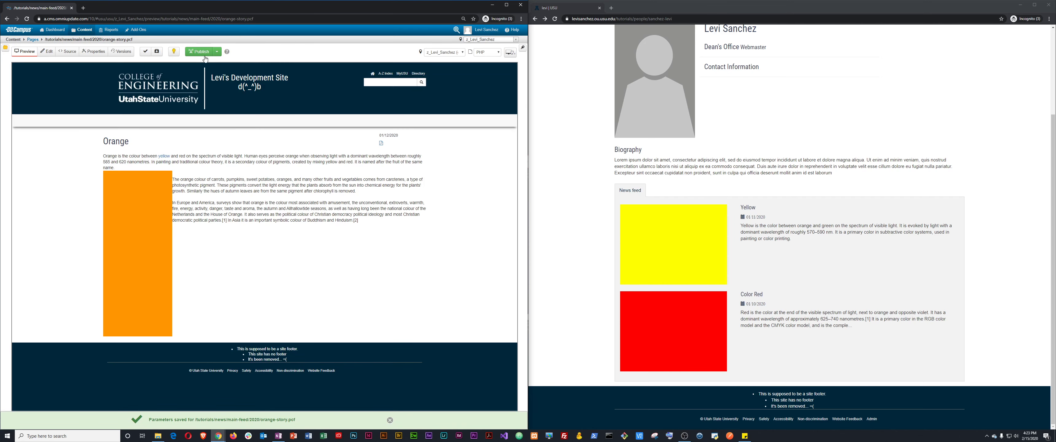
click(201, 51)
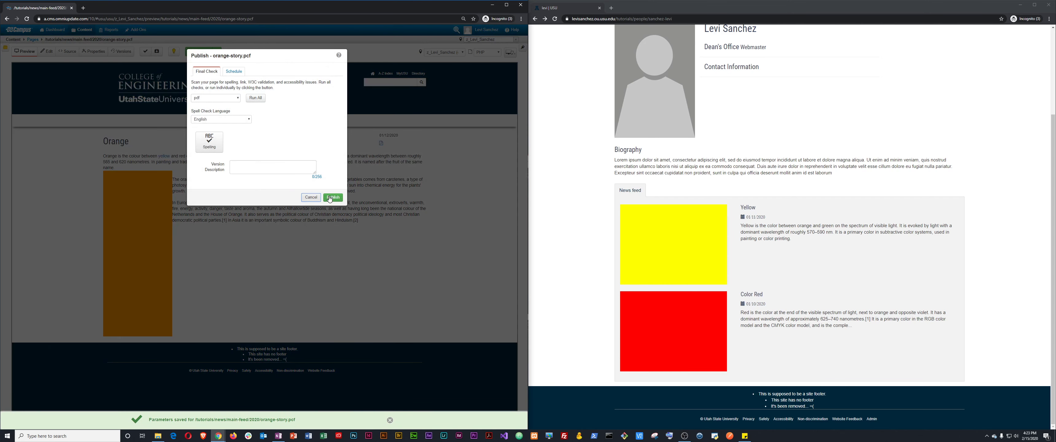
click(332, 198)
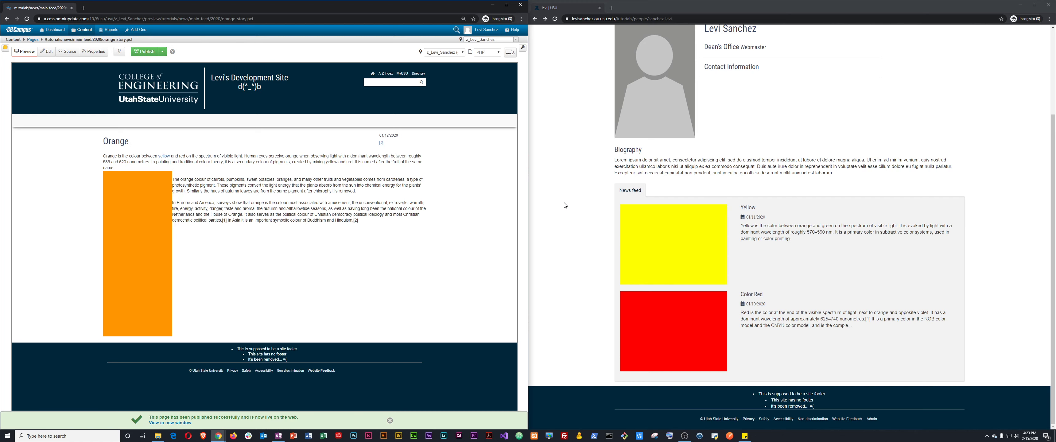
click(565, 205)
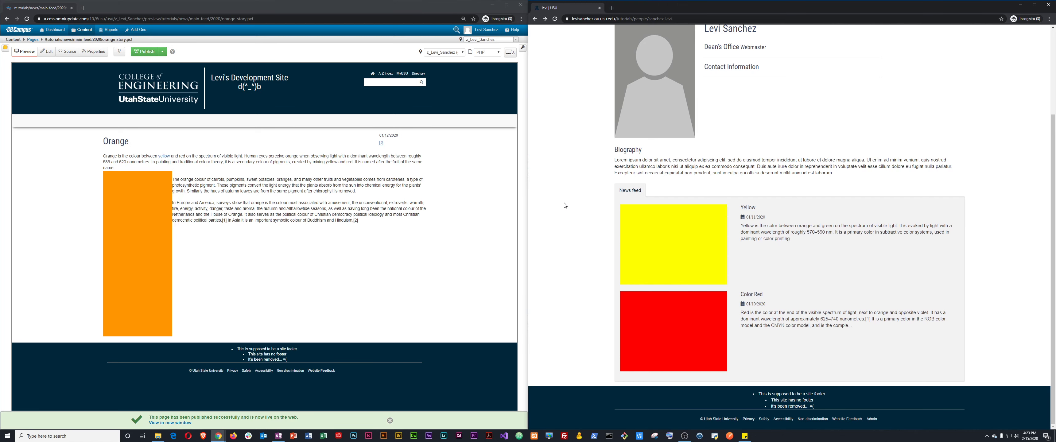
Return to the tutorials/people folder, open the staff profile page and publish it again
click(32, 40)
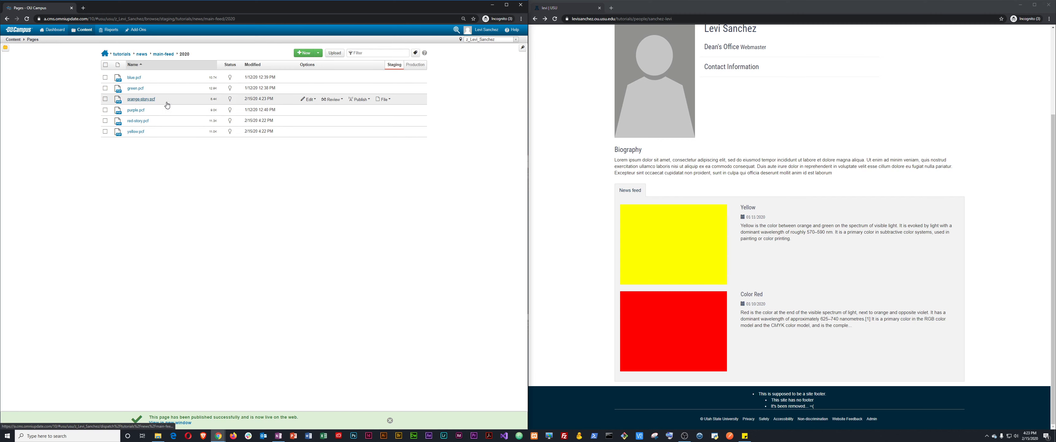
click(122, 54)
click(142, 221)
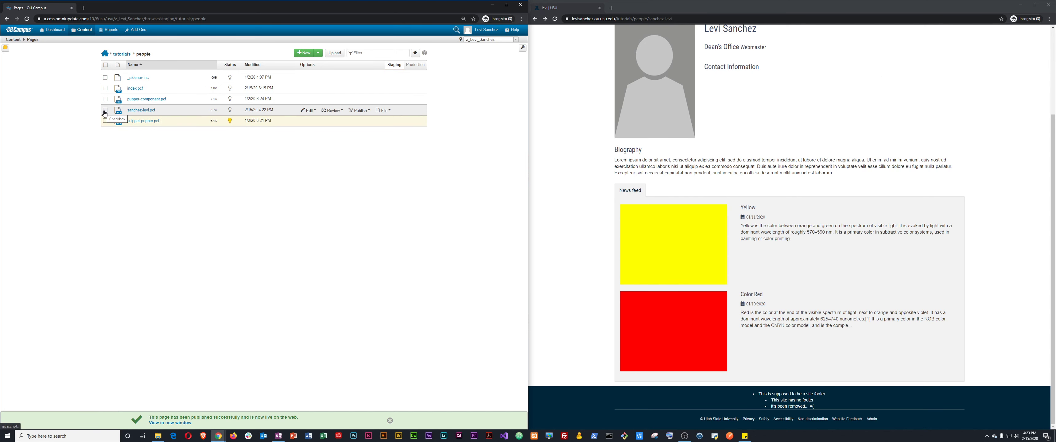
click(170, 111)
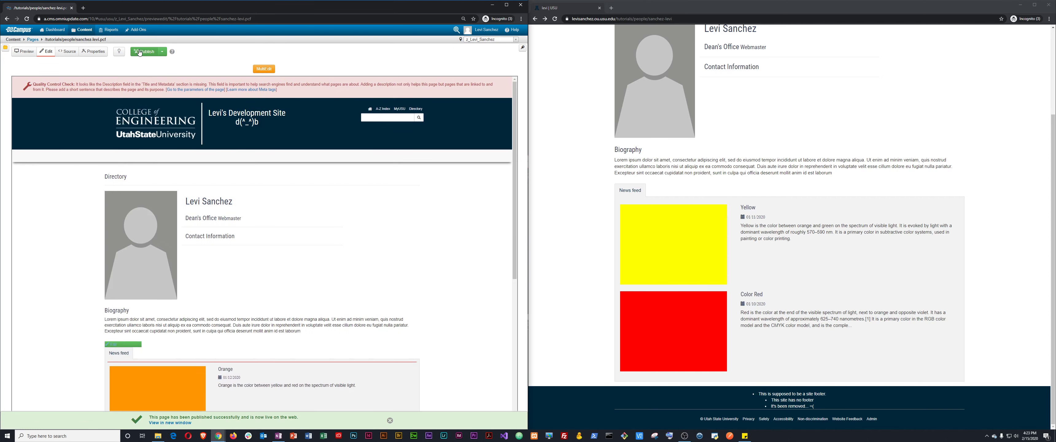
click(140, 53)
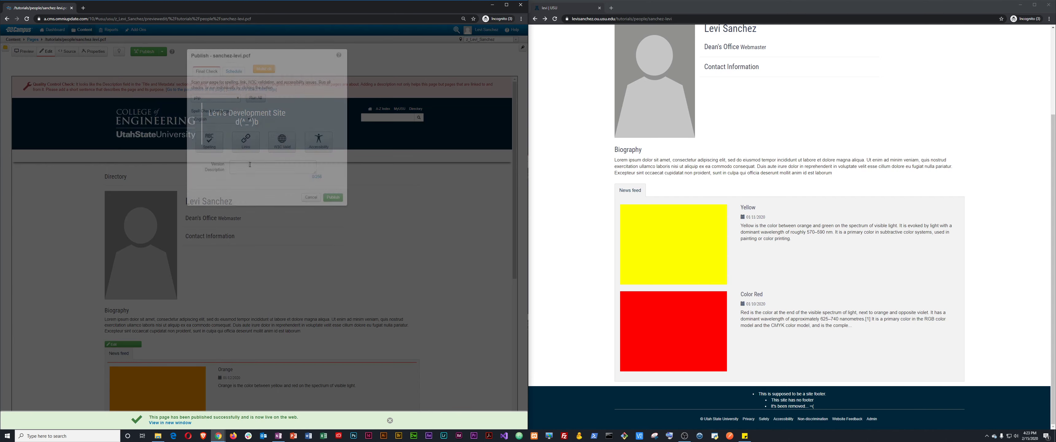
click(330, 198)
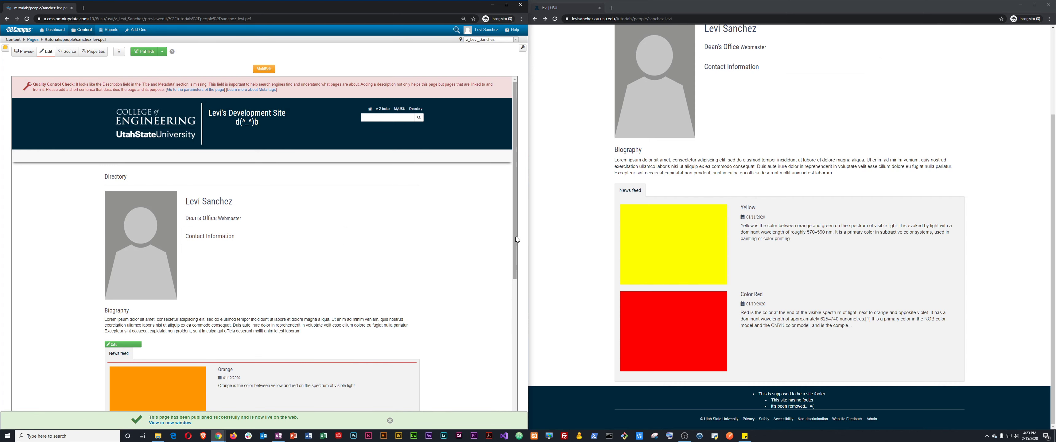
Refresh the live profile page and review the articles listed in its News feed tab
click(574, 225)
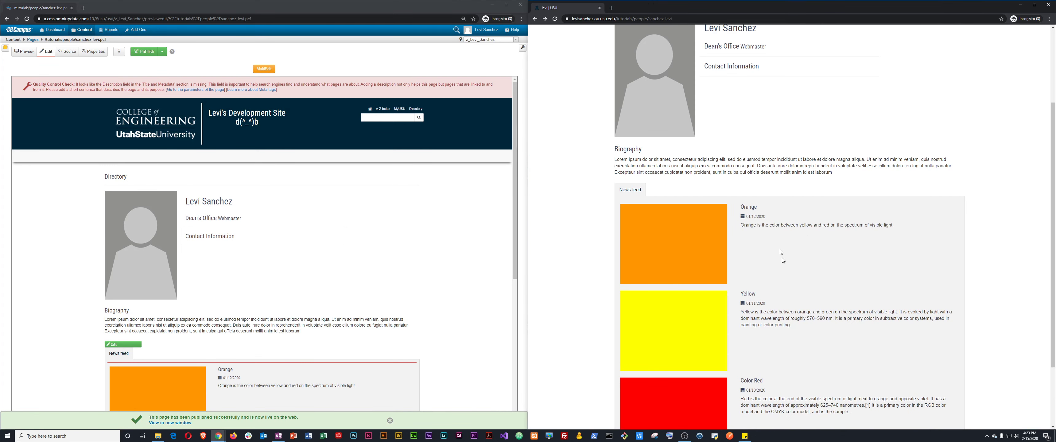
scroll(781, 262, down, 2)
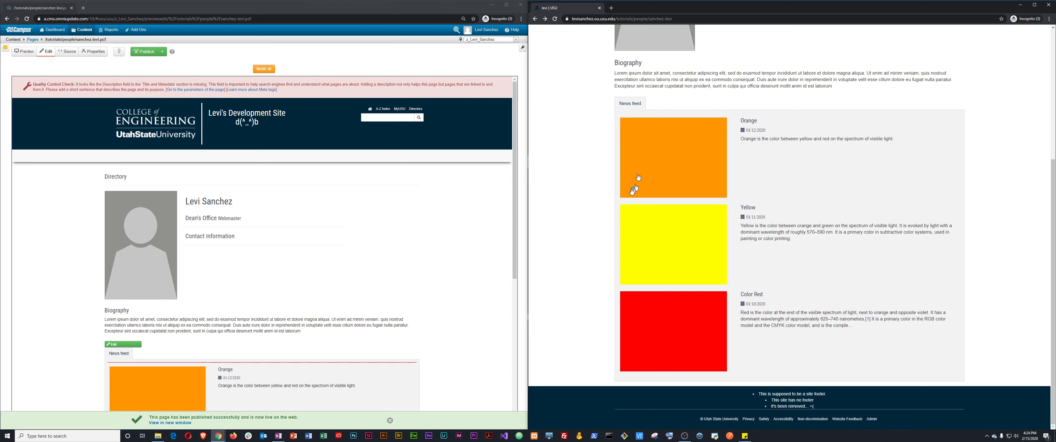
scroll(779, 183, up, 4)
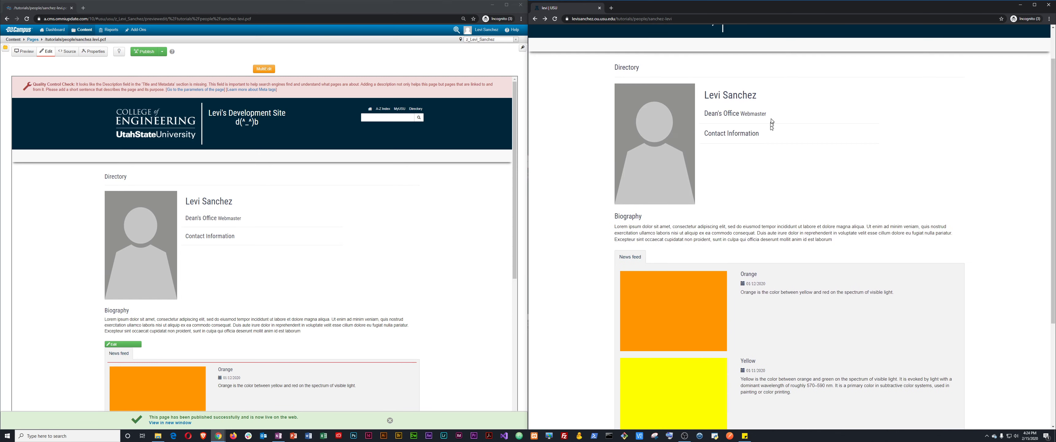
scroll(748, 200, down, 3)
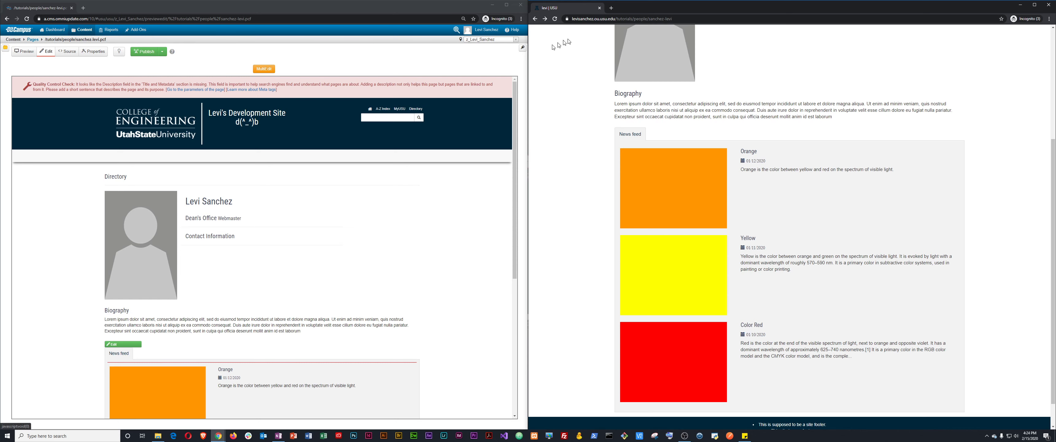
Show the Gadgets sidebar and open green.pcf from the tutorials/news/main-feed/2020 folder
click(523, 48)
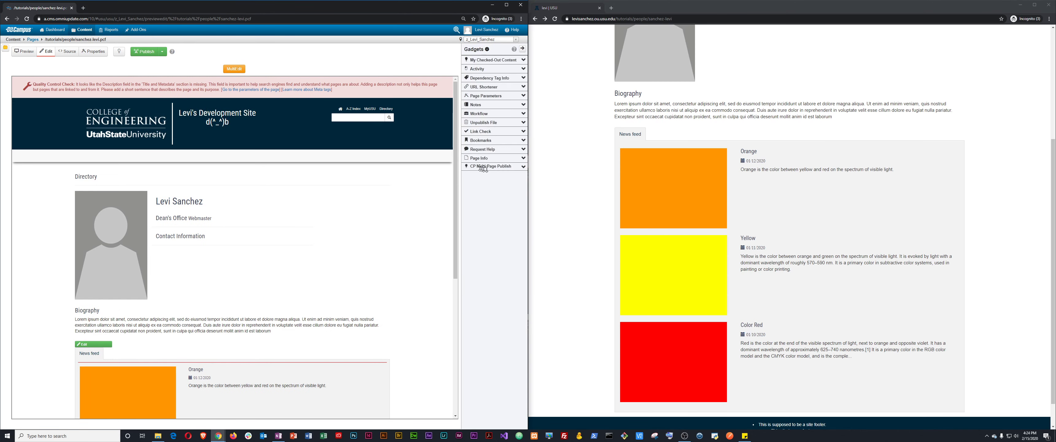
click(30, 39)
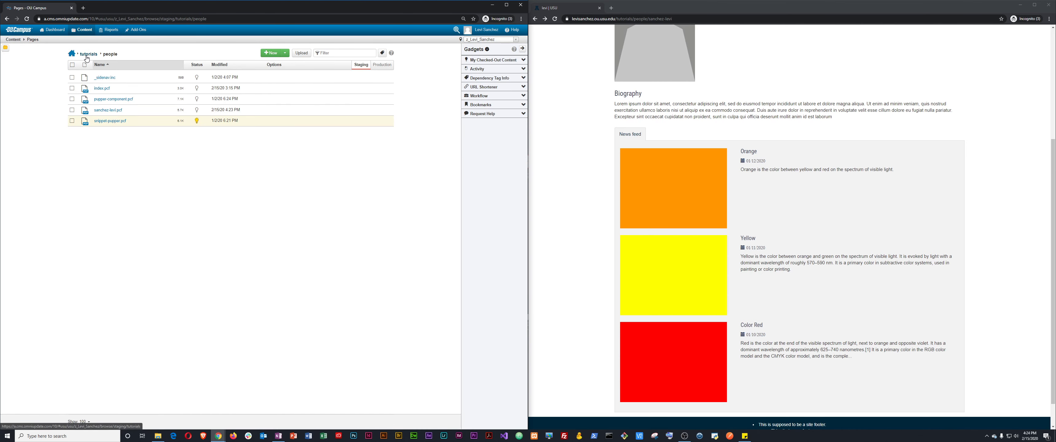
click(88, 54)
click(99, 197)
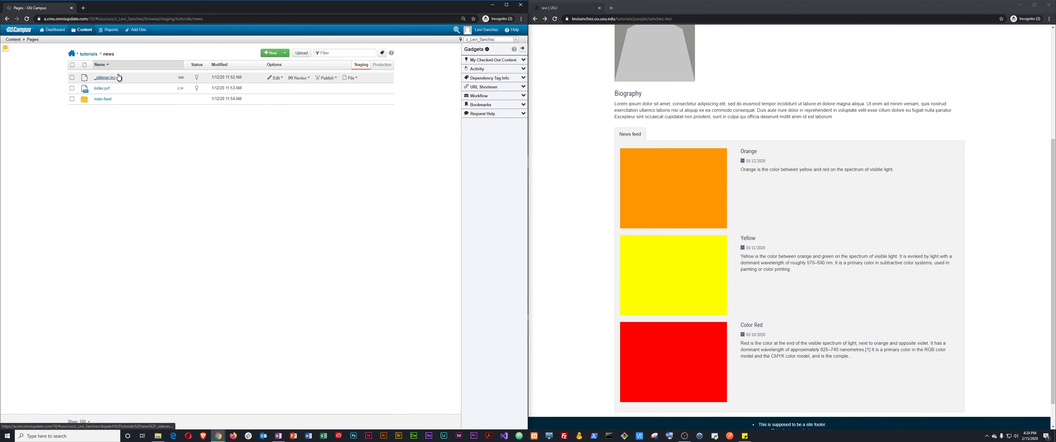
click(105, 99)
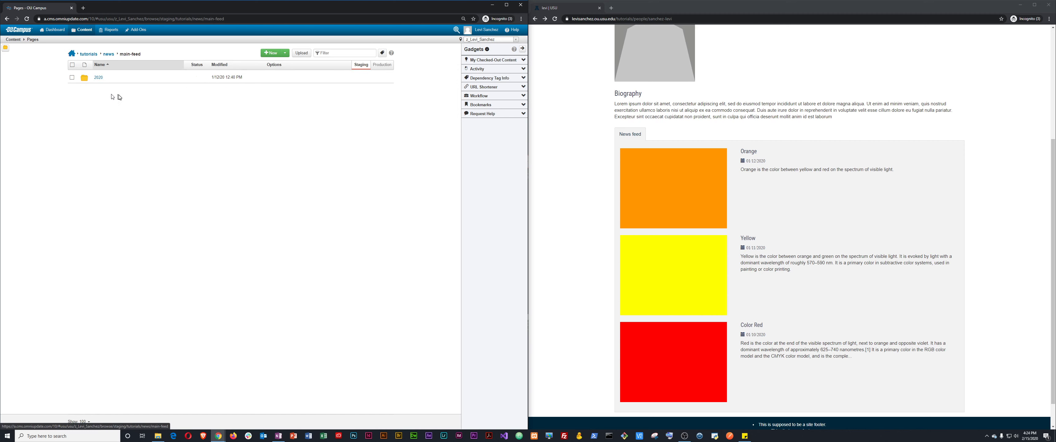
click(98, 78)
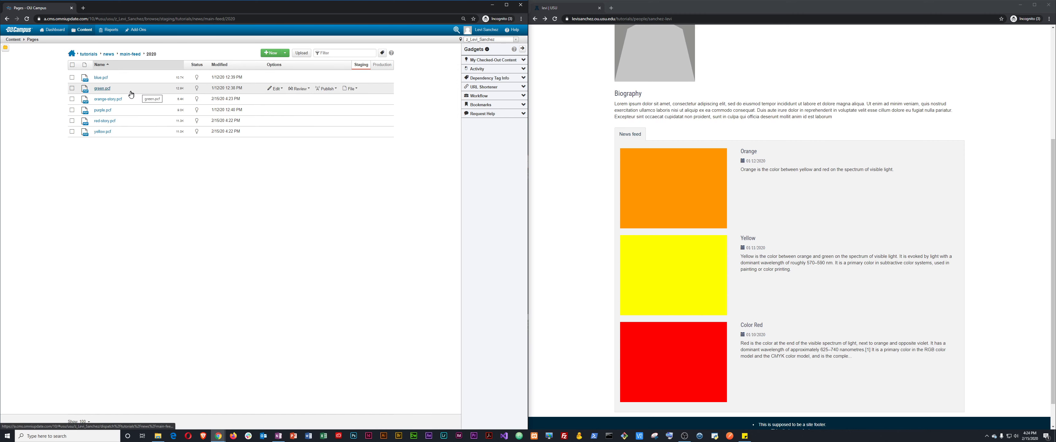
click(98, 89)
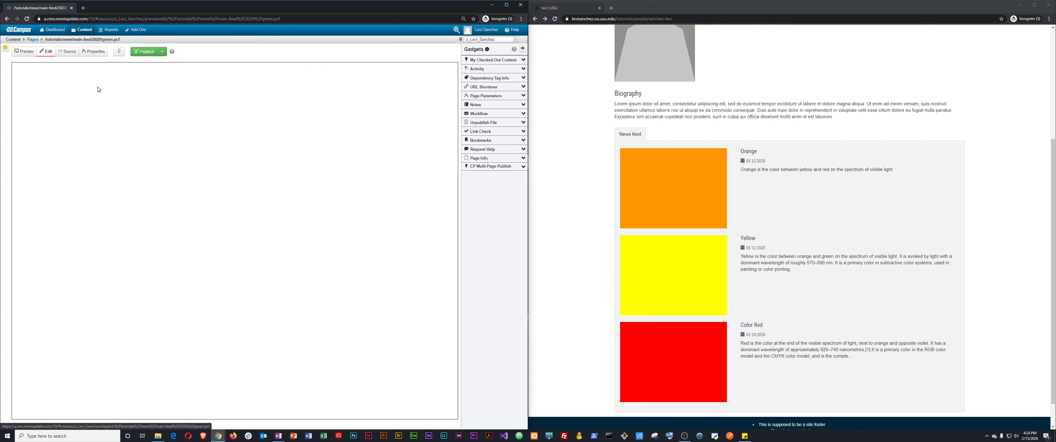
Add the Warm tag to the properties of green.pcf, save the parameters and publish the page
click(93, 52)
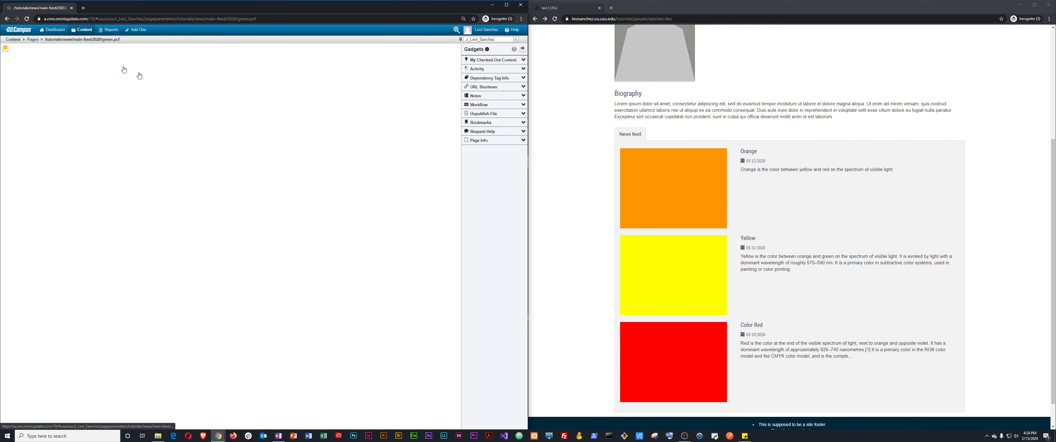
click(204, 142)
text(war)
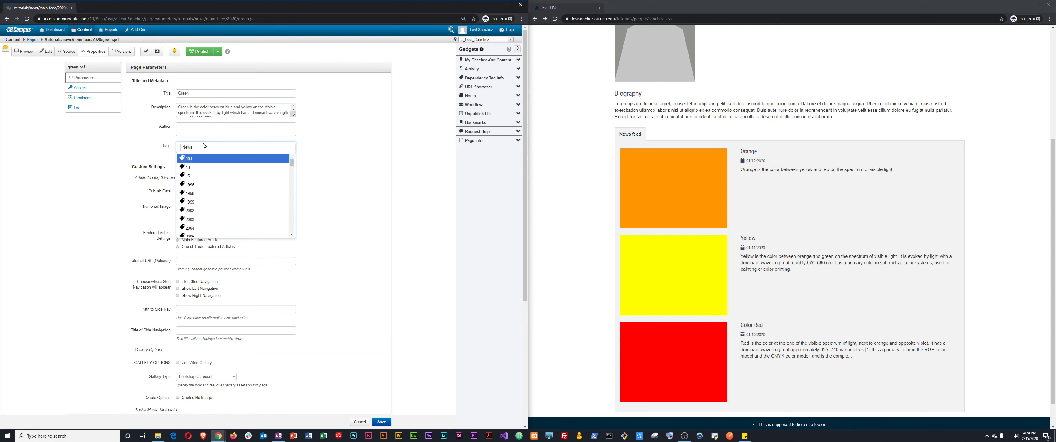
text(m)
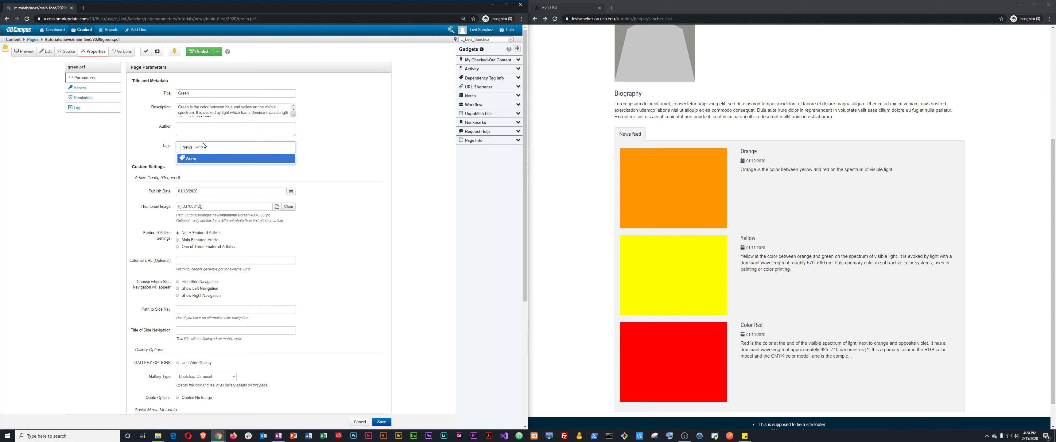
click(193, 161)
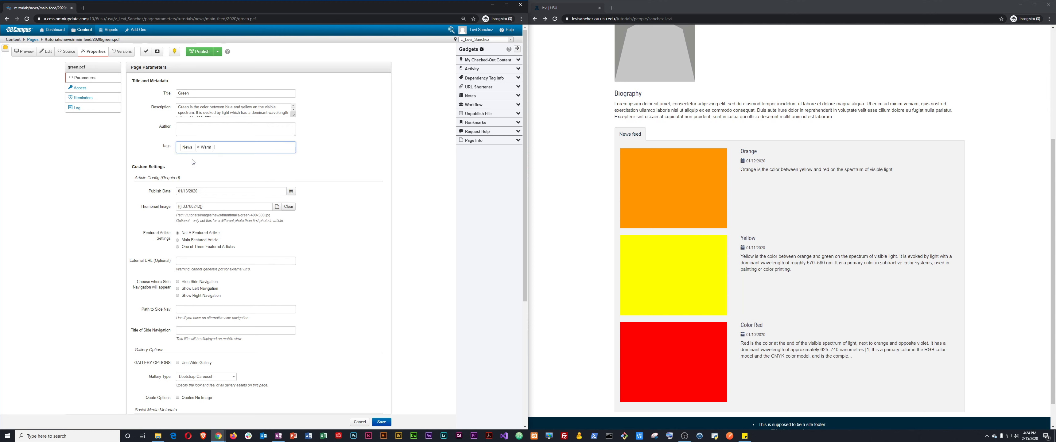
click(383, 421)
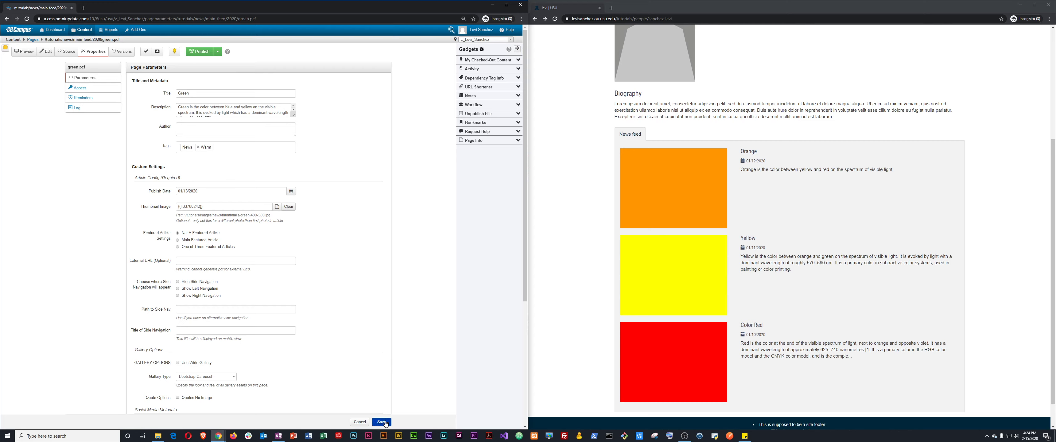
click(200, 51)
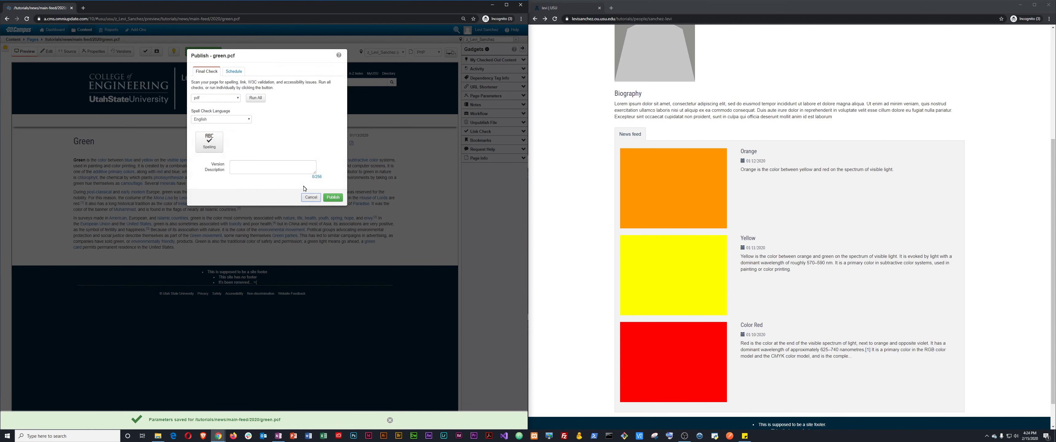
click(333, 198)
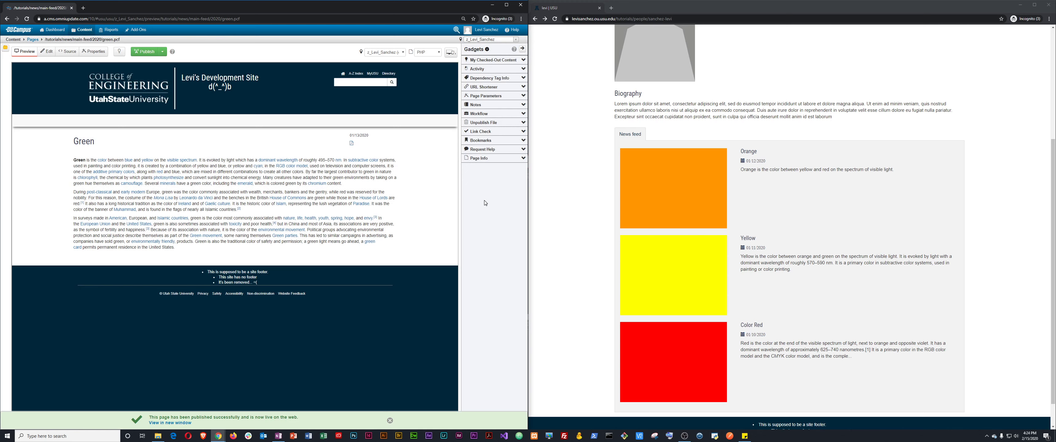
Reload green.pcf, filter the sidebar's gadget list by "cp", save it with CP Multi-Page Publish enabled and show the Gadgets sidebar
key(F5)
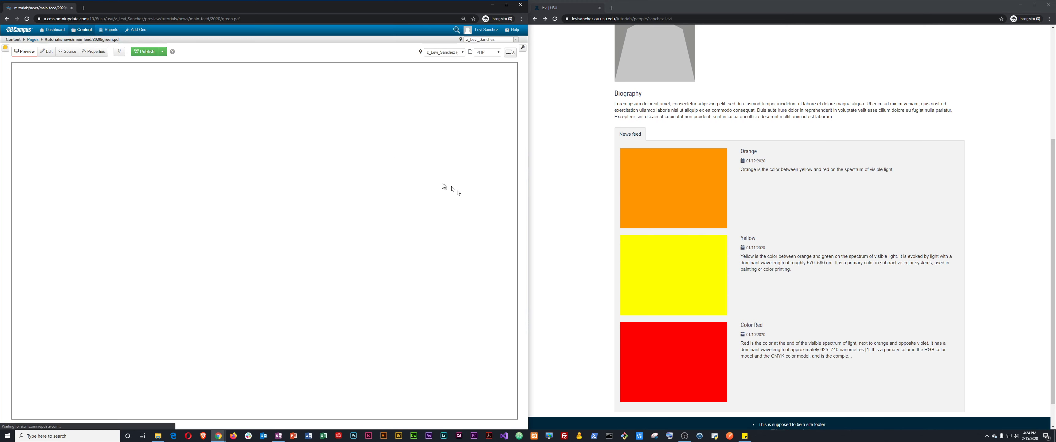
click(522, 49)
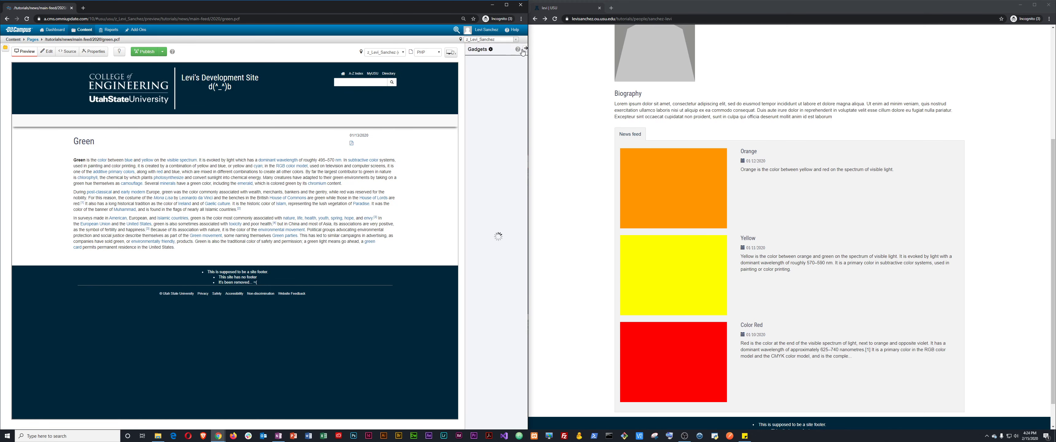
click(487, 51)
scroll(227, 134, down, 10)
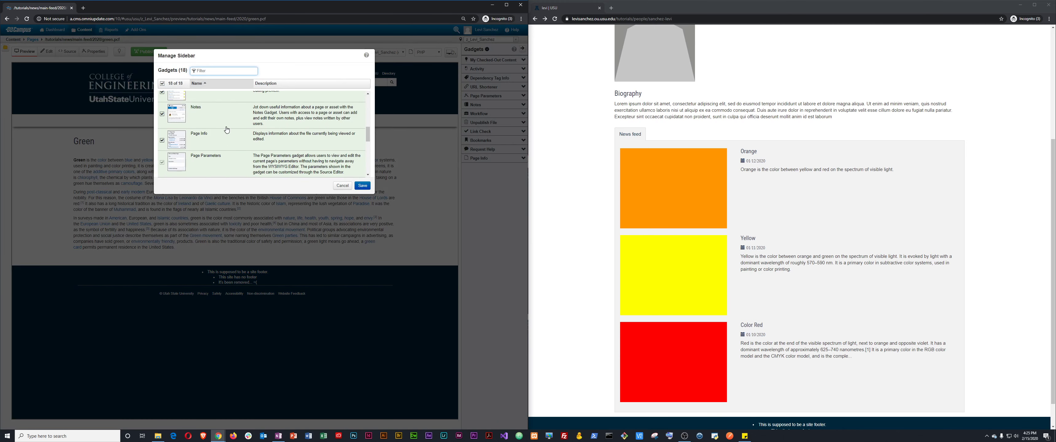
scroll(227, 135, up, 4)
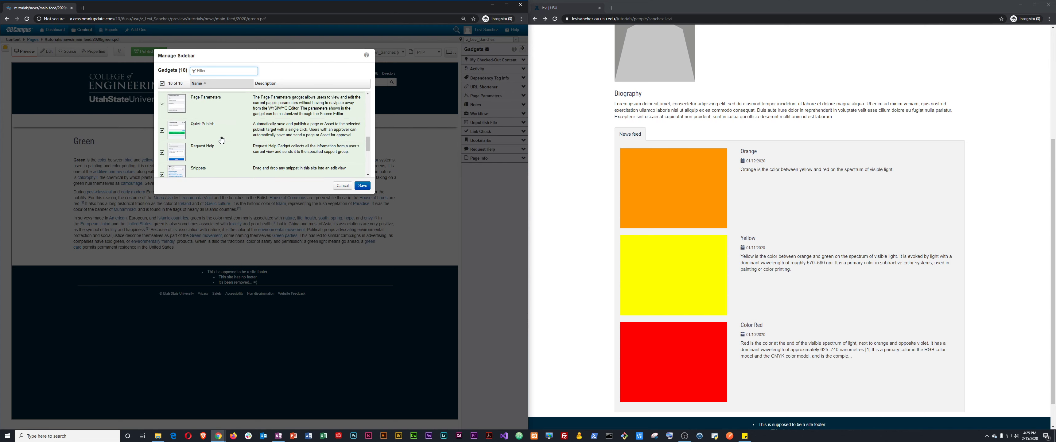
scroll(221, 140, up, 5)
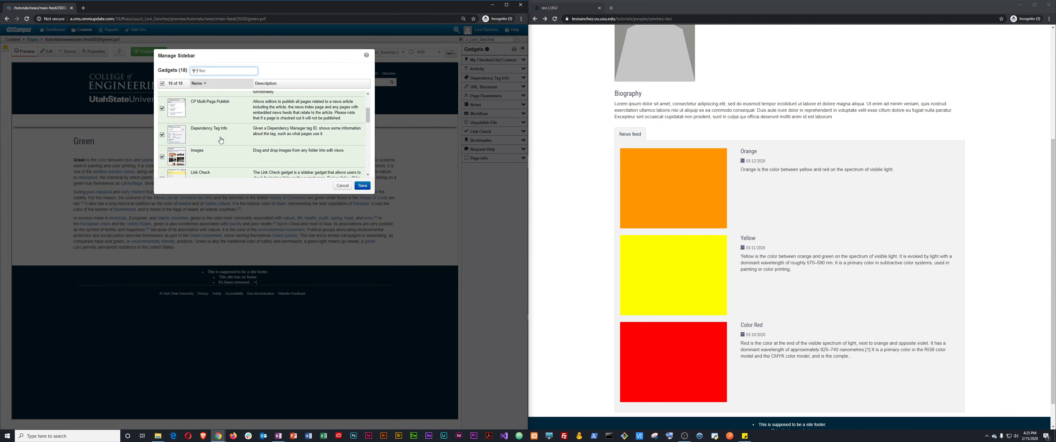
text(cp)
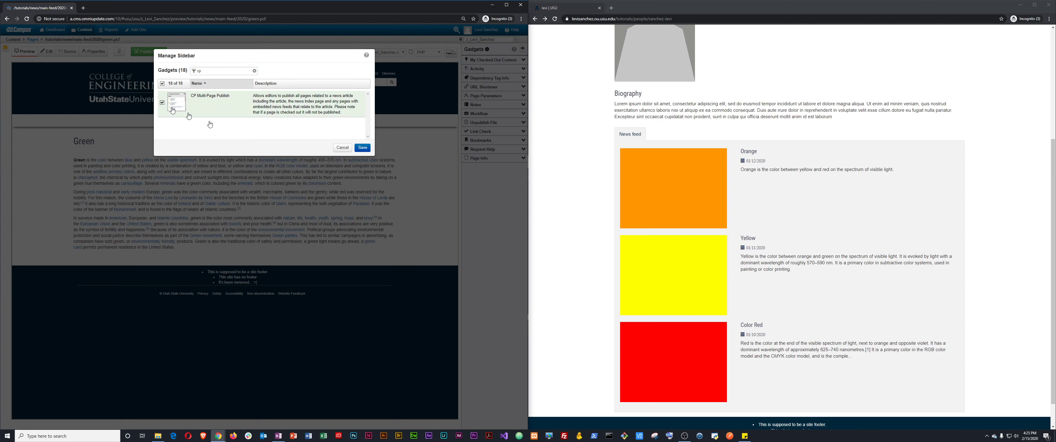
click(363, 147)
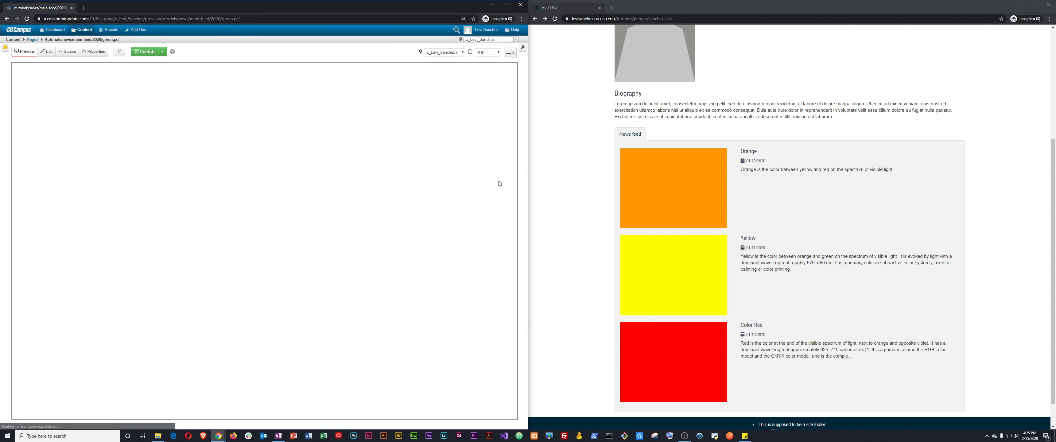
click(523, 49)
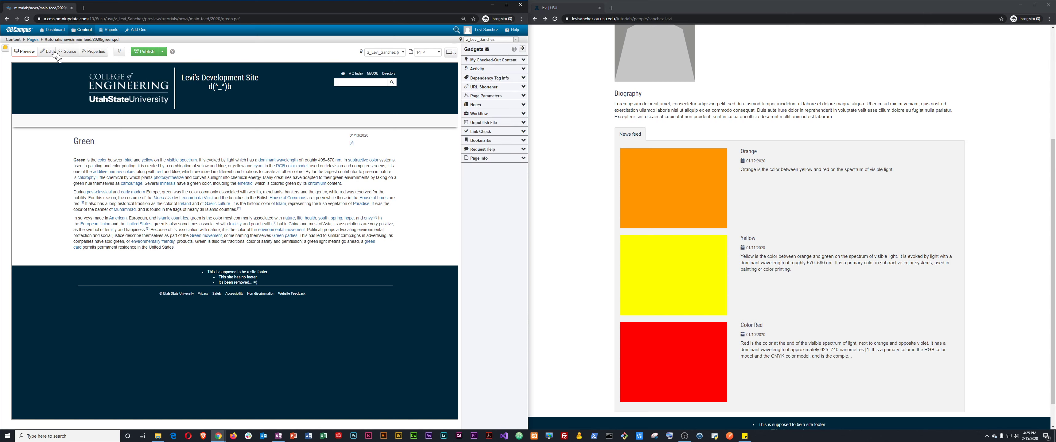
Check out green.pcf, open it for editing and publish it with its related pages through the CP Multi-Page Publish gadget
click(119, 54)
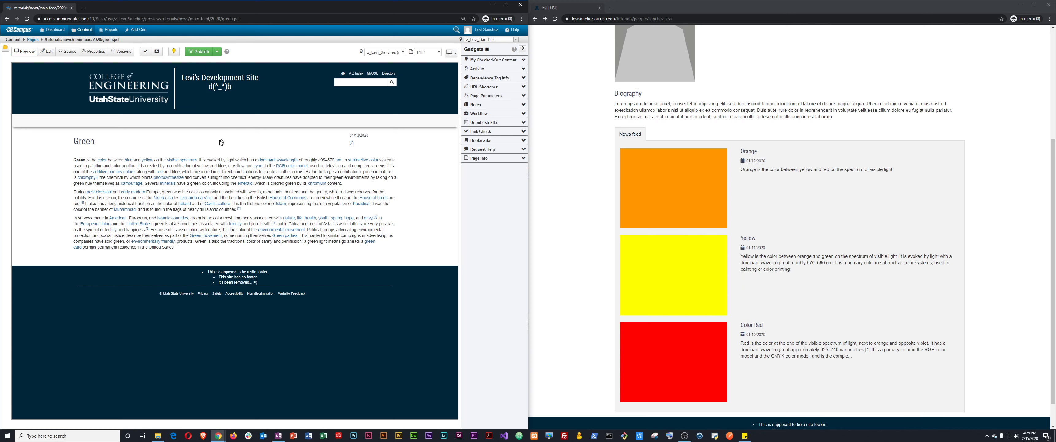
click(52, 54)
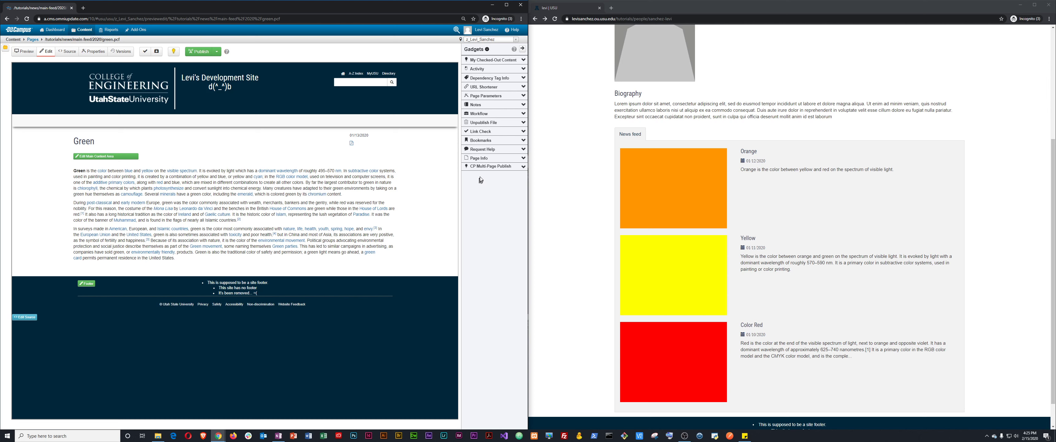
click(520, 166)
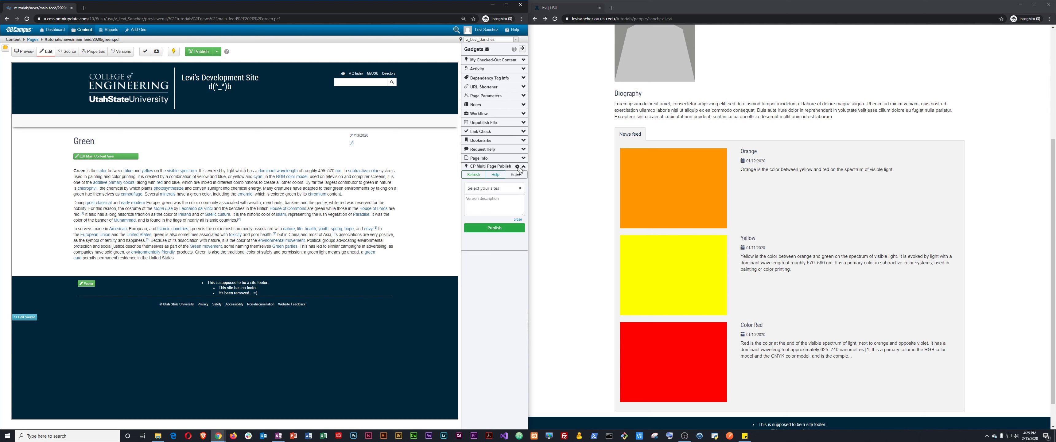
click(486, 211)
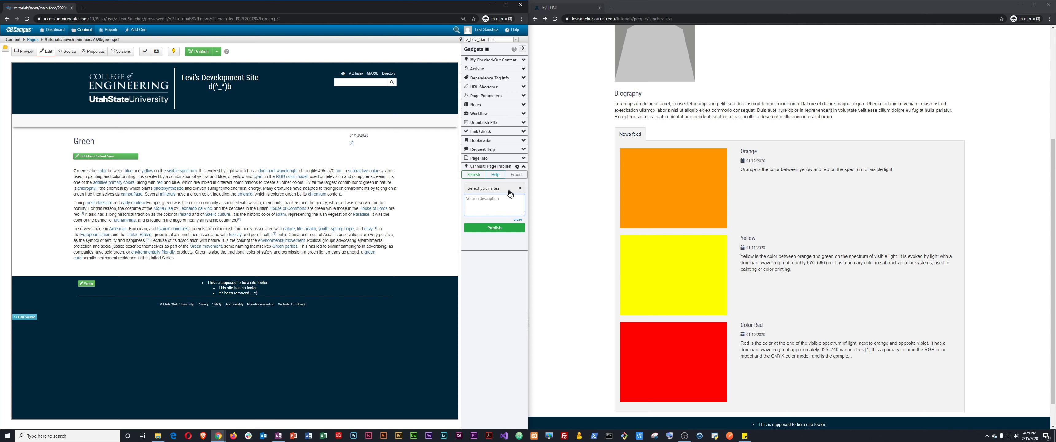
click(515, 231)
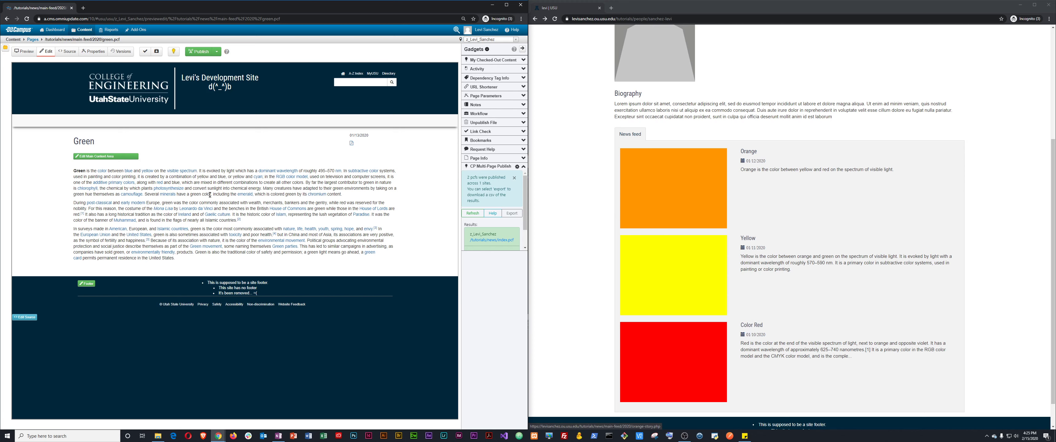
Refresh the live profile page and check the tags in the properties of green.pcf
click(605, 202)
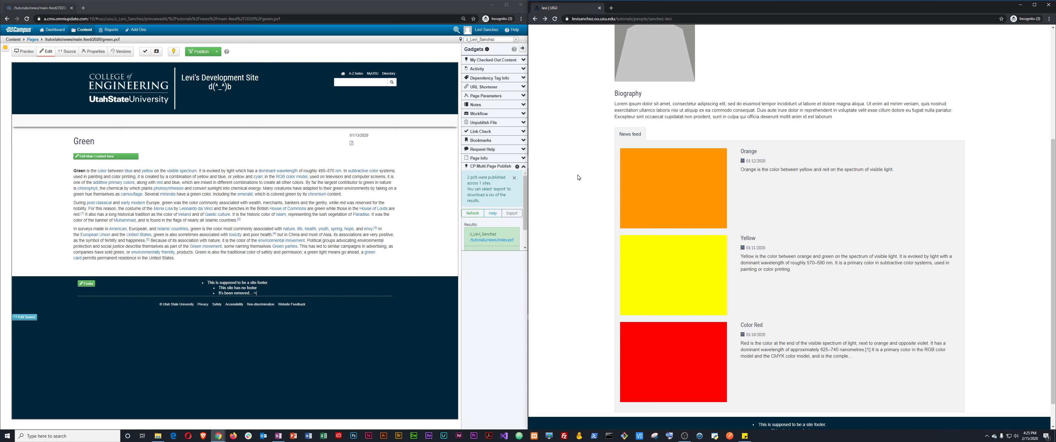
key(F5)
click(94, 51)
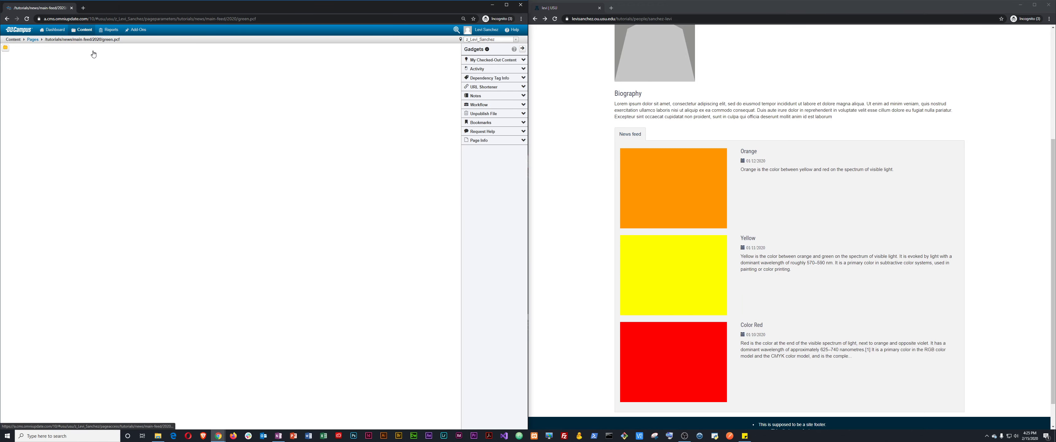
click(119, 51)
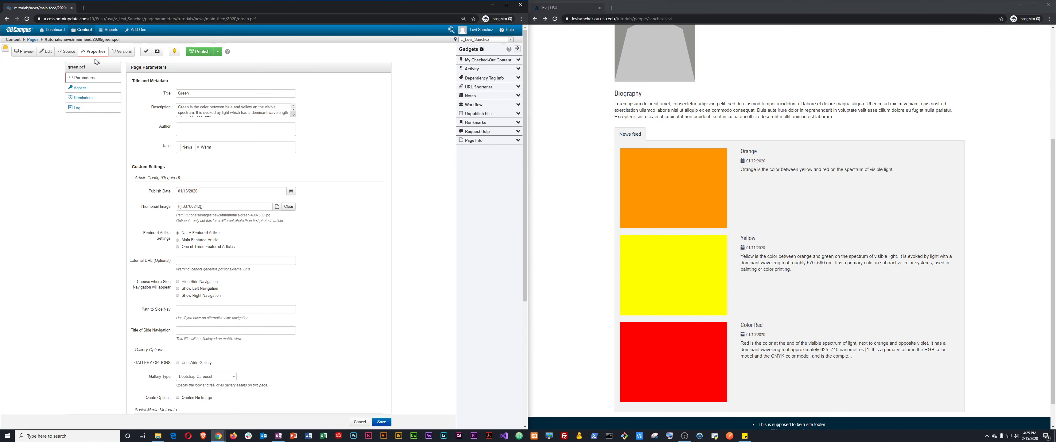
click(219, 149)
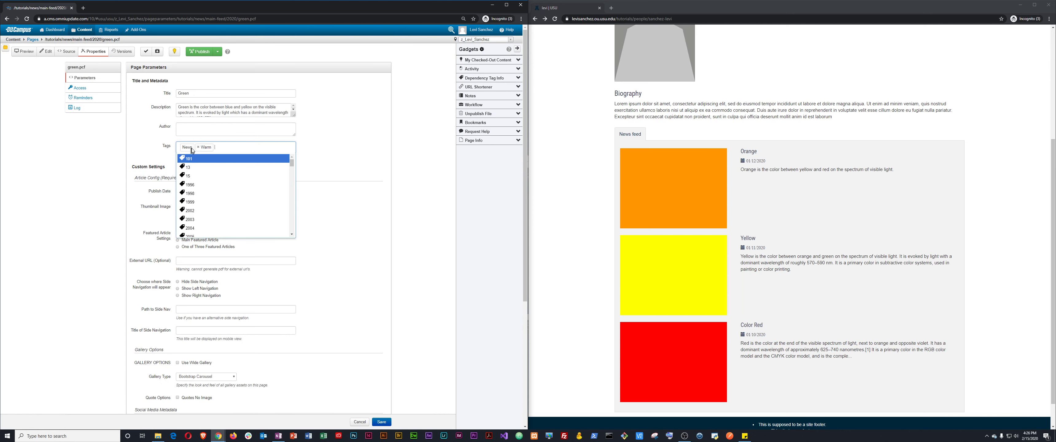
Go back to the tutorials/people folder, open the staff profile page for editing and publish it
click(33, 40)
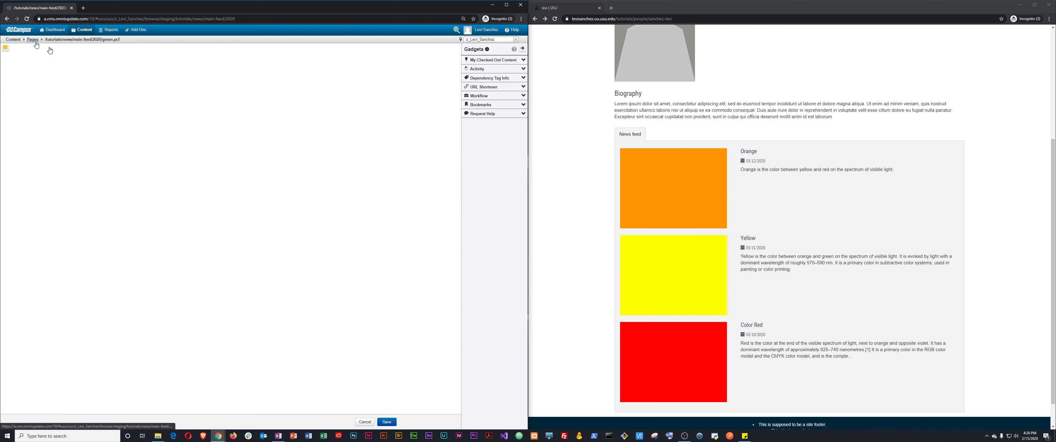
click(109, 54)
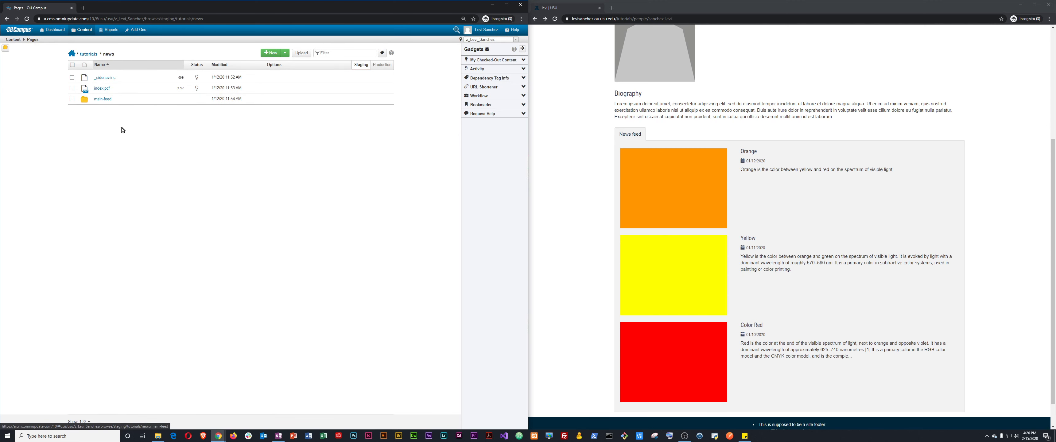
click(91, 54)
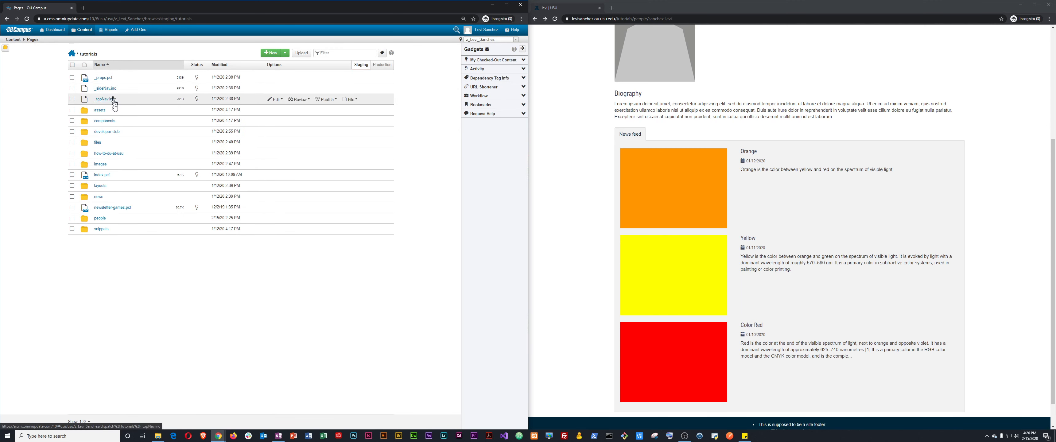
click(111, 222)
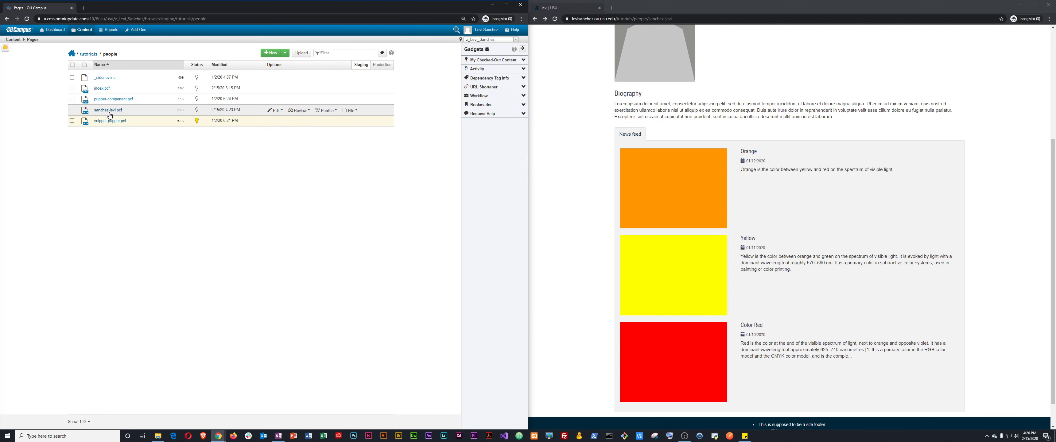
click(117, 109)
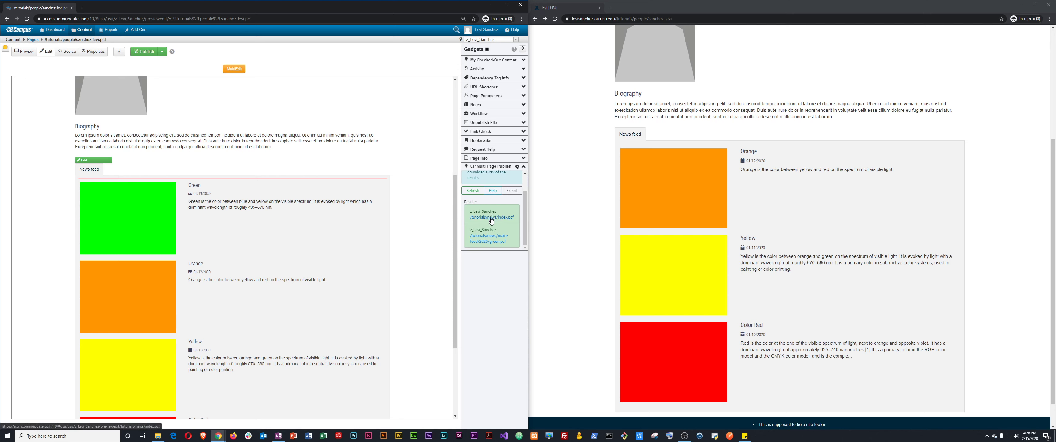
scroll(486, 227, up, 1)
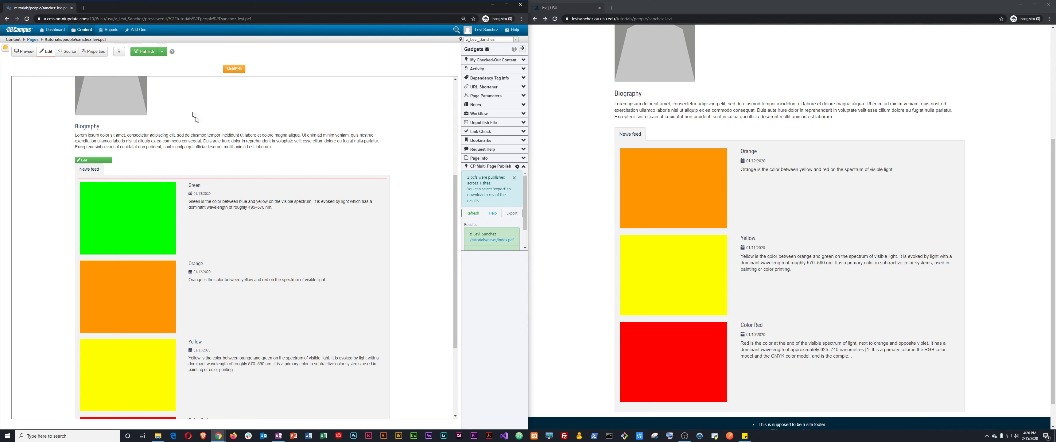
click(144, 53)
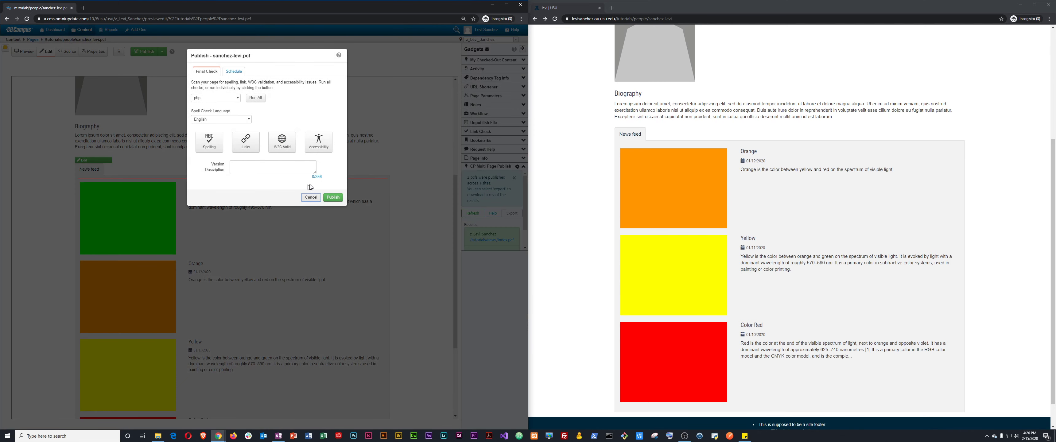
click(336, 197)
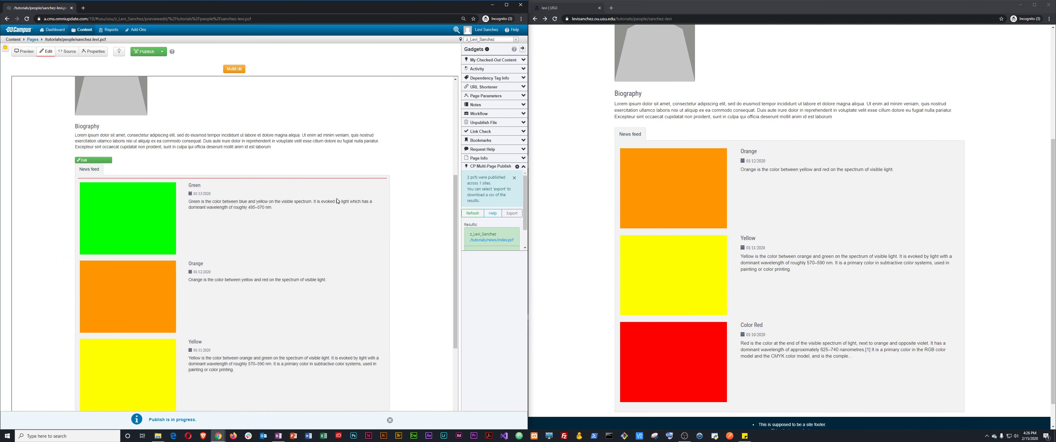
Refresh the live profile page and review the News feed tab for the Green article
click(574, 148)
key(F5)
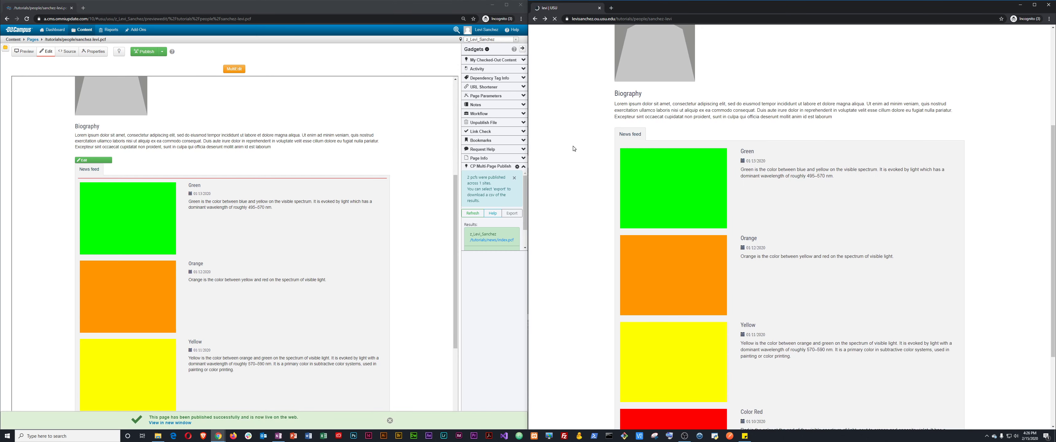
scroll(612, 266, down, 3)
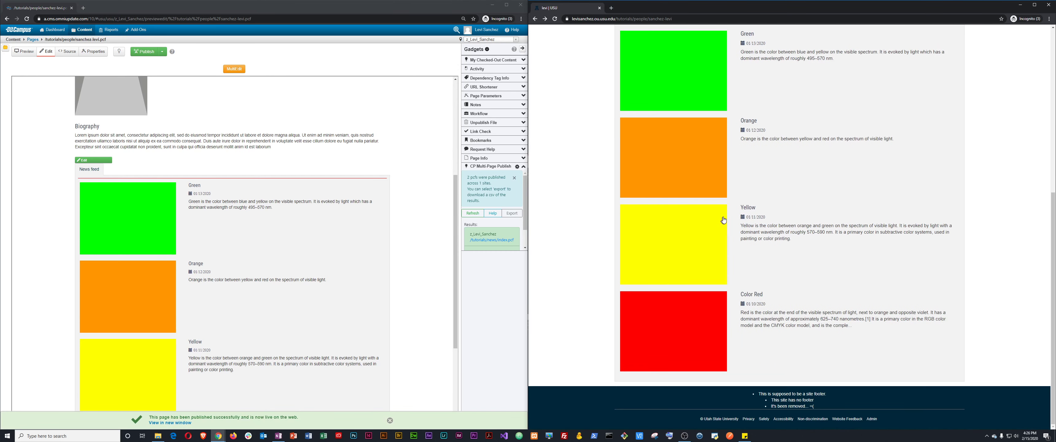
Open yellow.pcf from the tutorials/news/main-feed/2020 folder
click(32, 40)
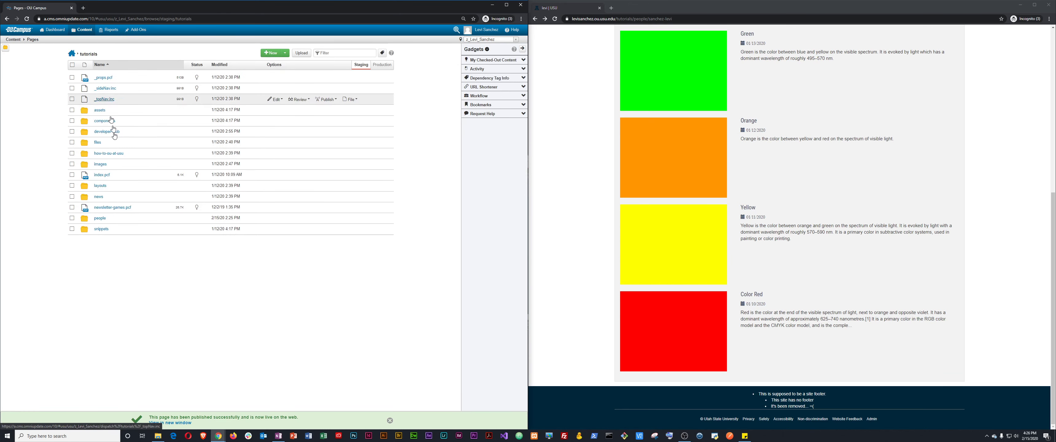
click(101, 197)
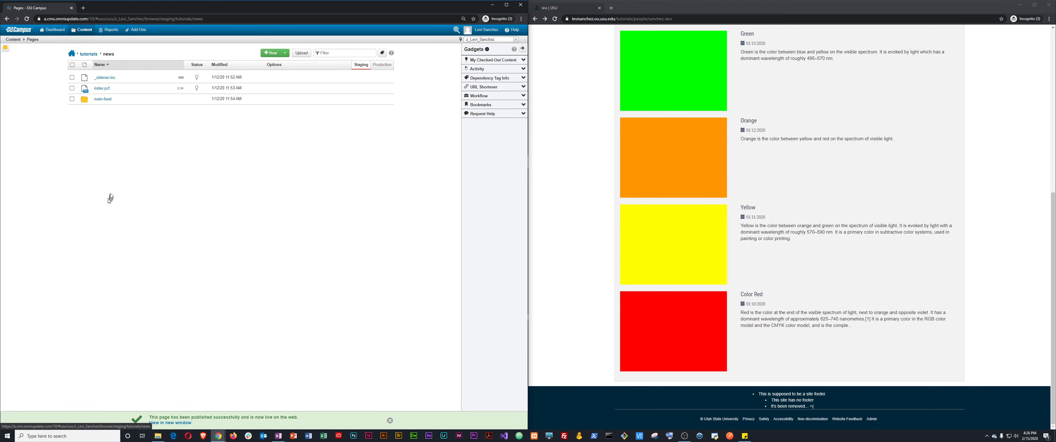
click(106, 101)
click(99, 78)
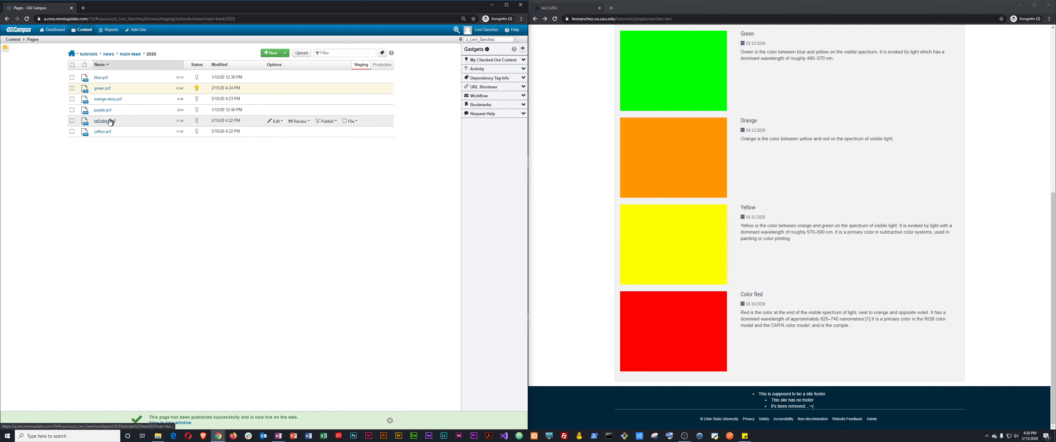
click(102, 131)
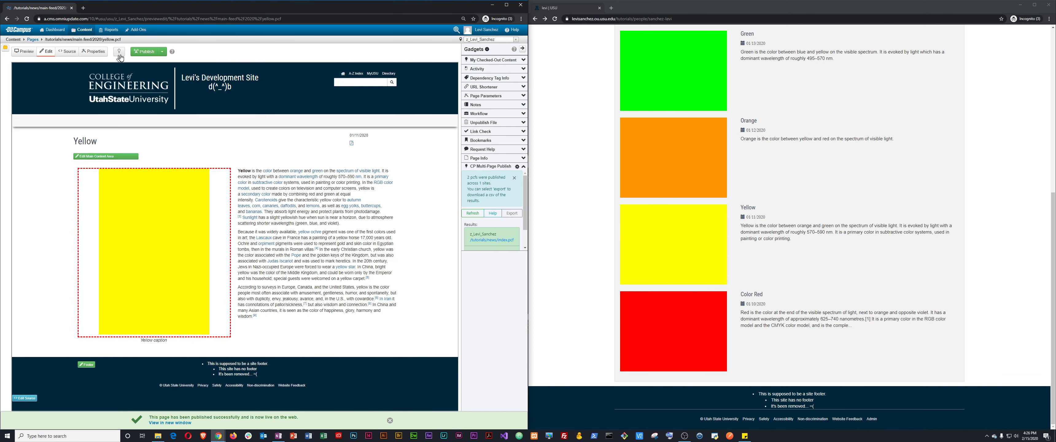
Check out yellow.pcf, remove the Warm tag from its page parameters and save them
click(119, 52)
click(95, 53)
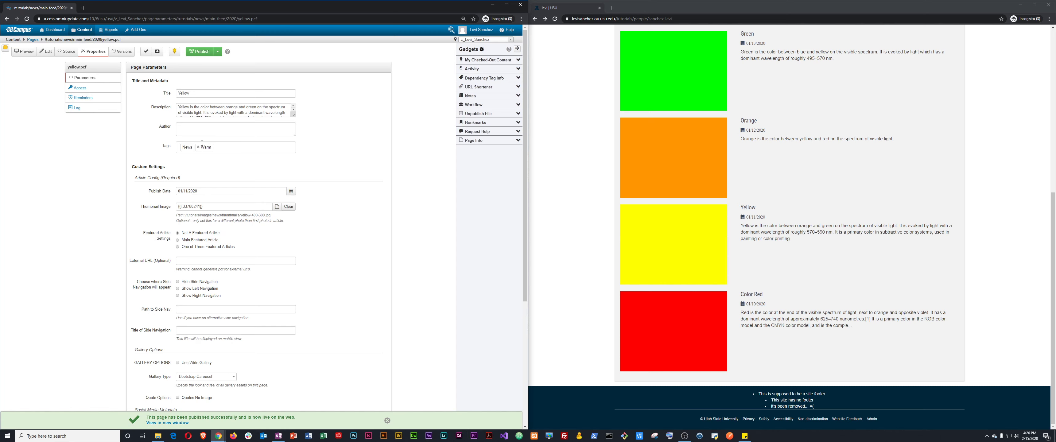
click(198, 147)
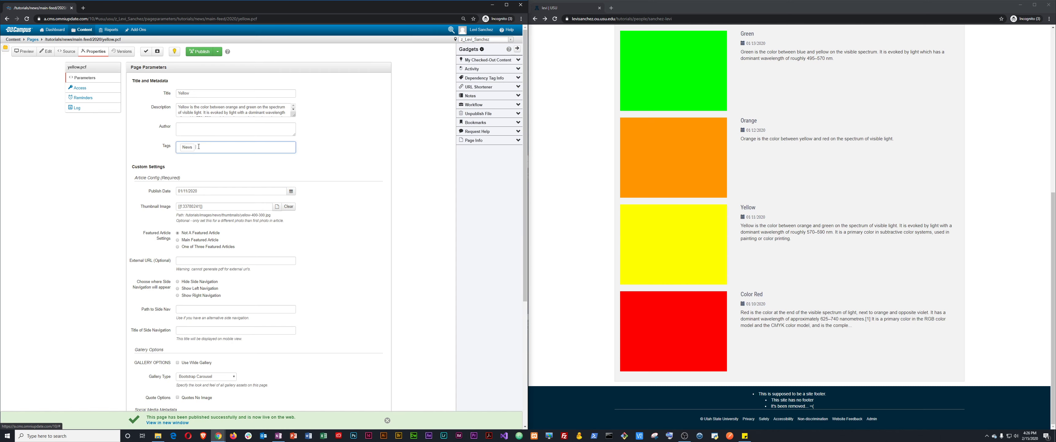
click(387, 421)
click(388, 421)
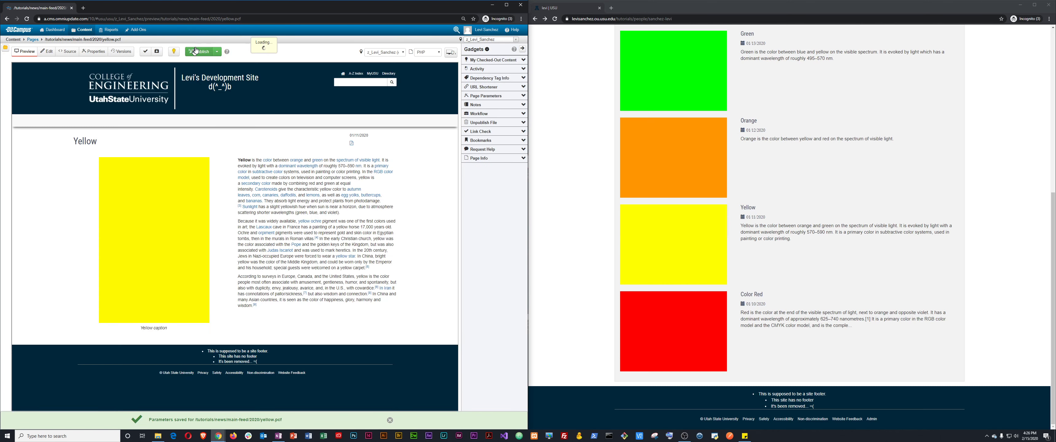
Publish yellow.pcf and refresh the live profile page
click(201, 52)
click(334, 197)
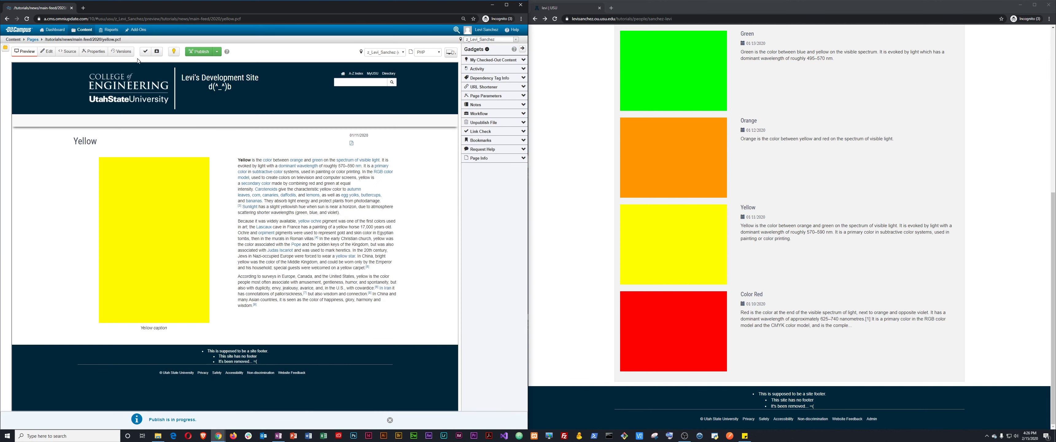
click(571, 188)
key(F5)
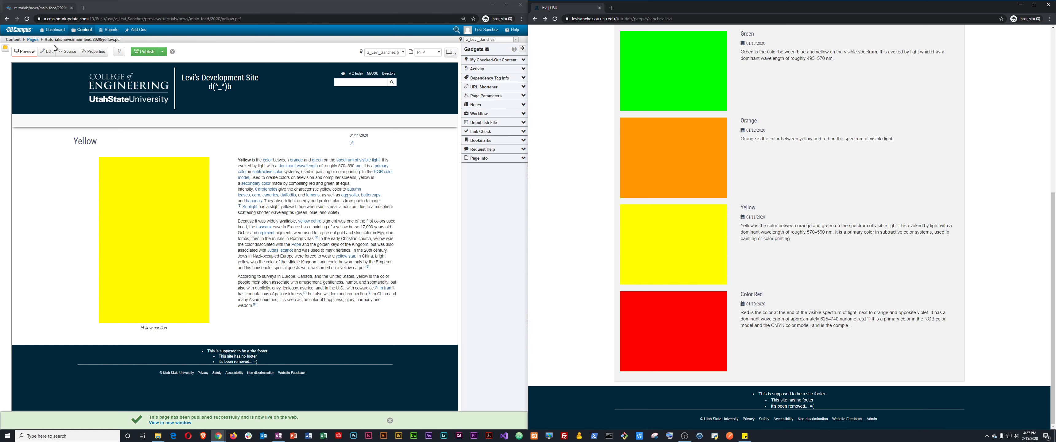
Go back to the tutorials/people folder, publish the staff profile page from the file list and open it
click(33, 39)
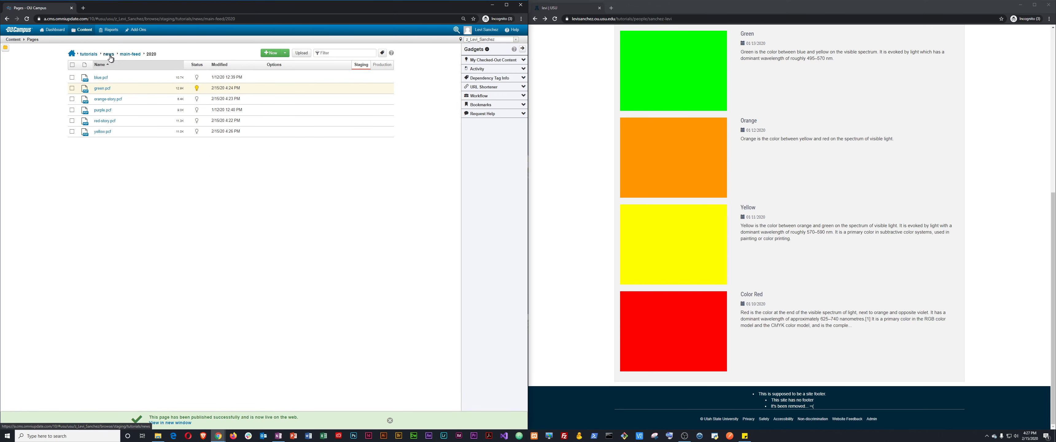
click(89, 54)
click(109, 224)
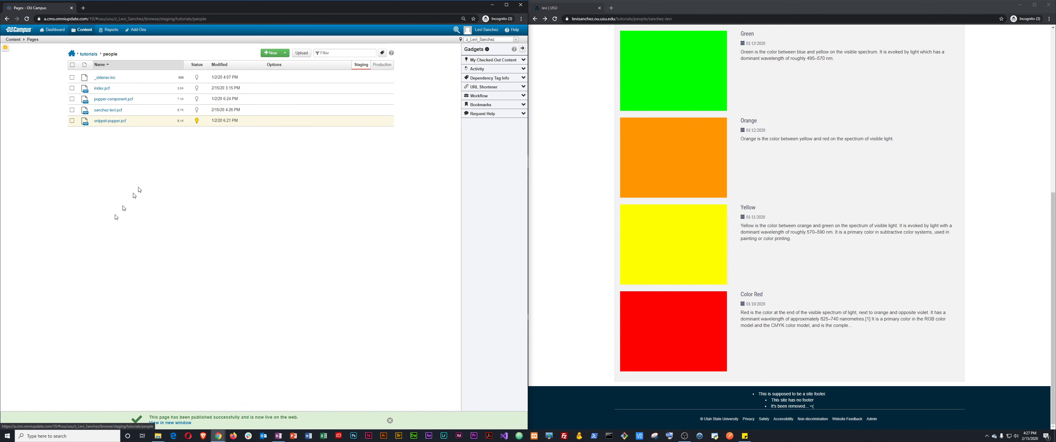
click(72, 110)
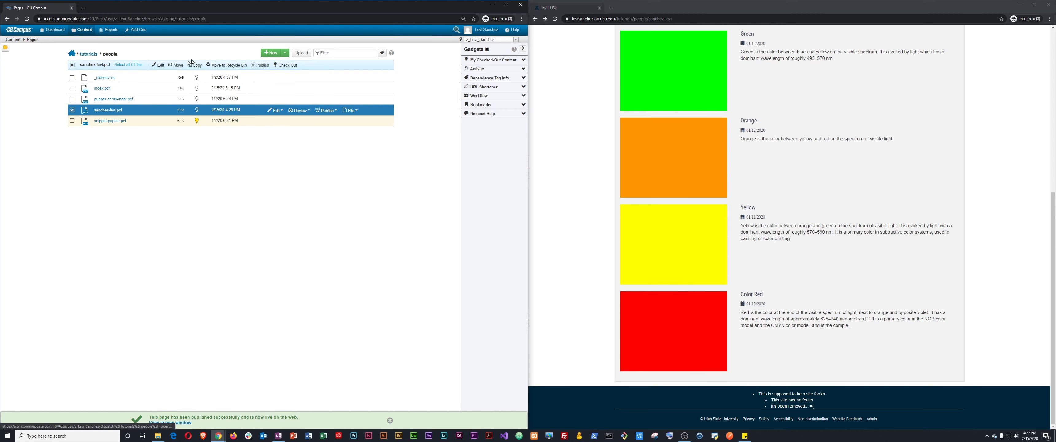
click(260, 65)
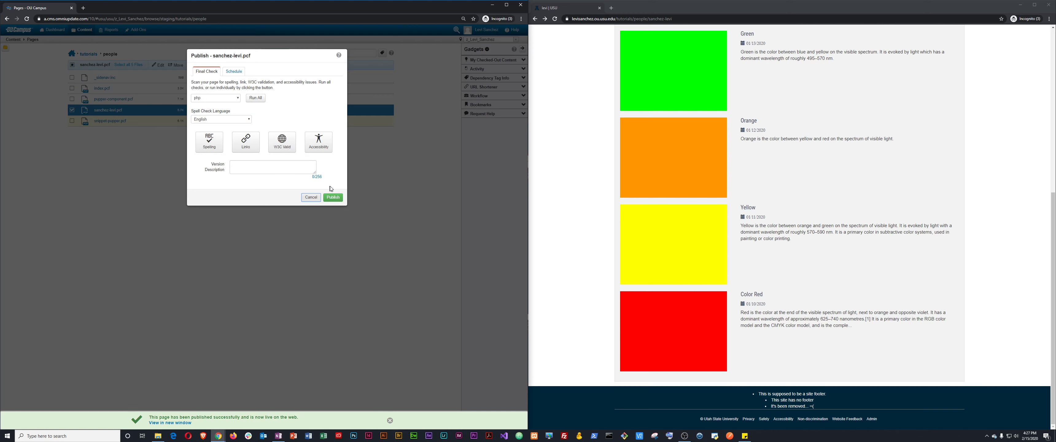
click(333, 197)
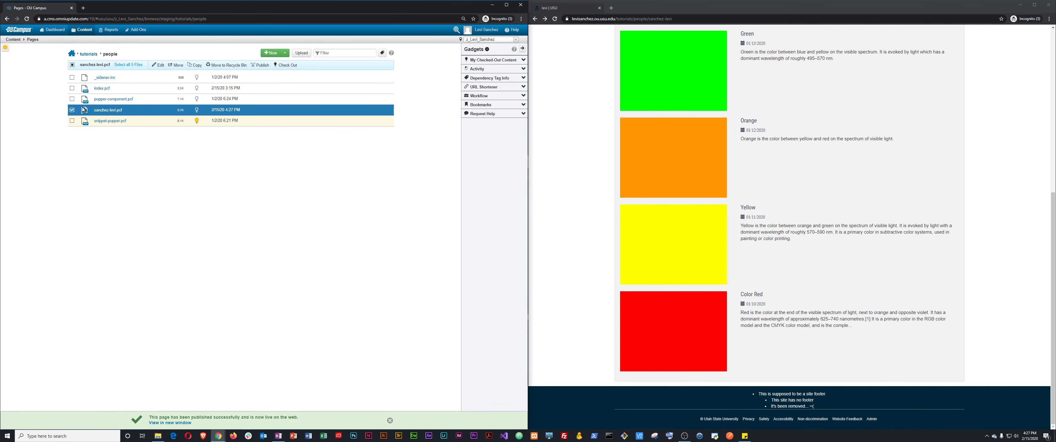
click(106, 110)
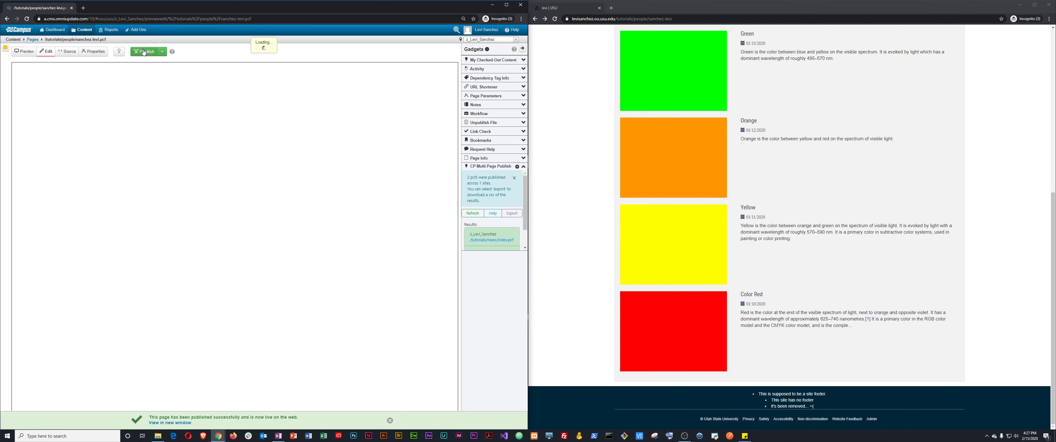
Reload the live profile page and check which articles its News feed tab lists without Yellow's Warm tag
click(576, 237)
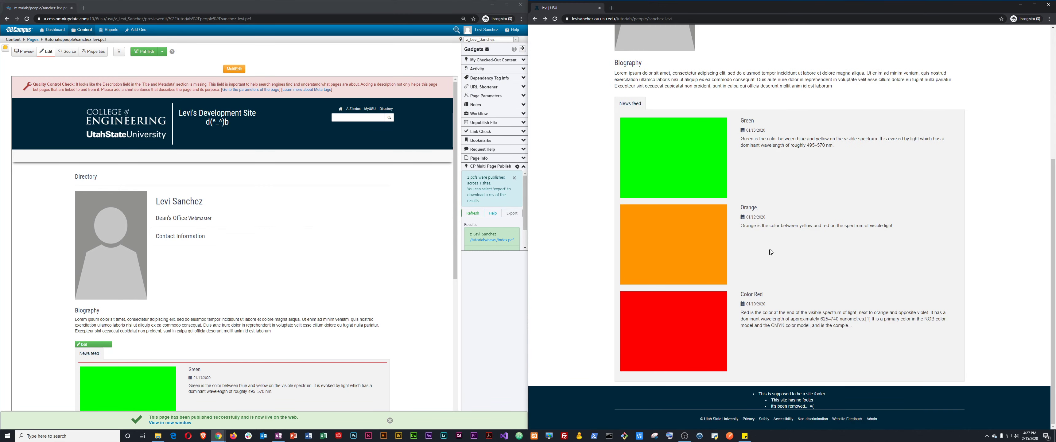
scroll(706, 348, up, 4)
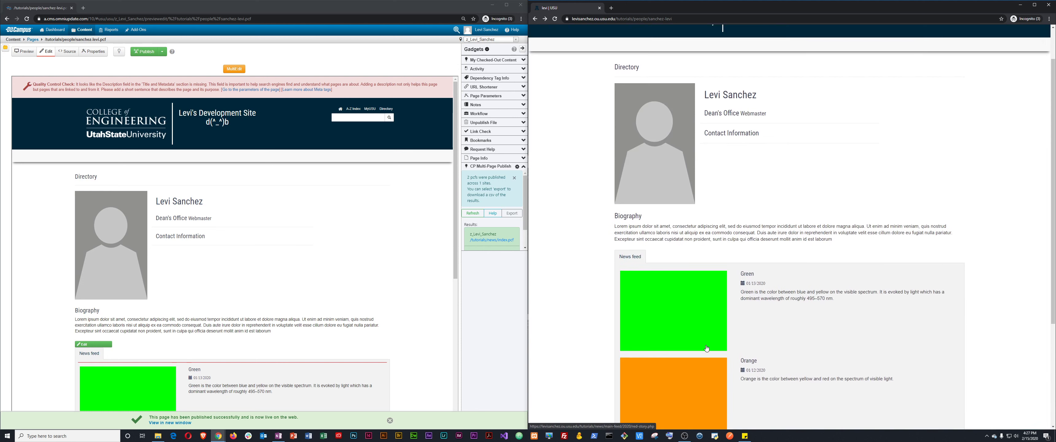
scroll(706, 349, up, 1)
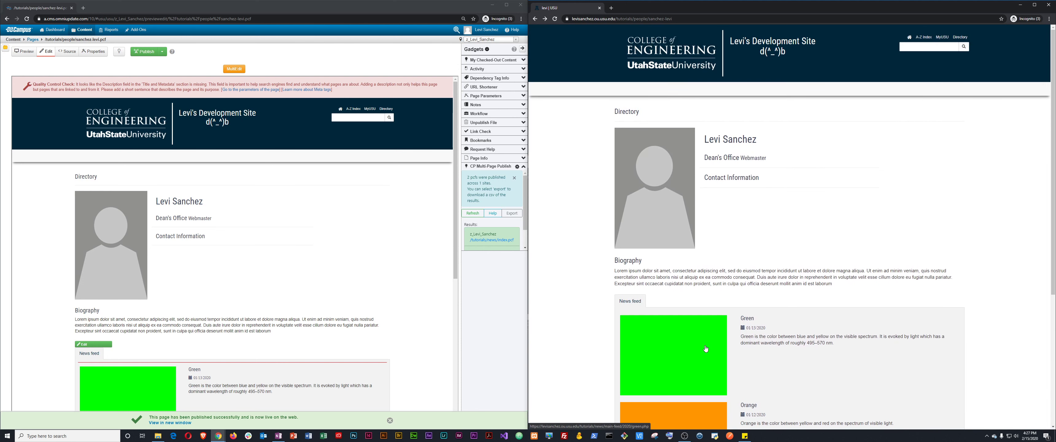
scroll(706, 349, down, 4)
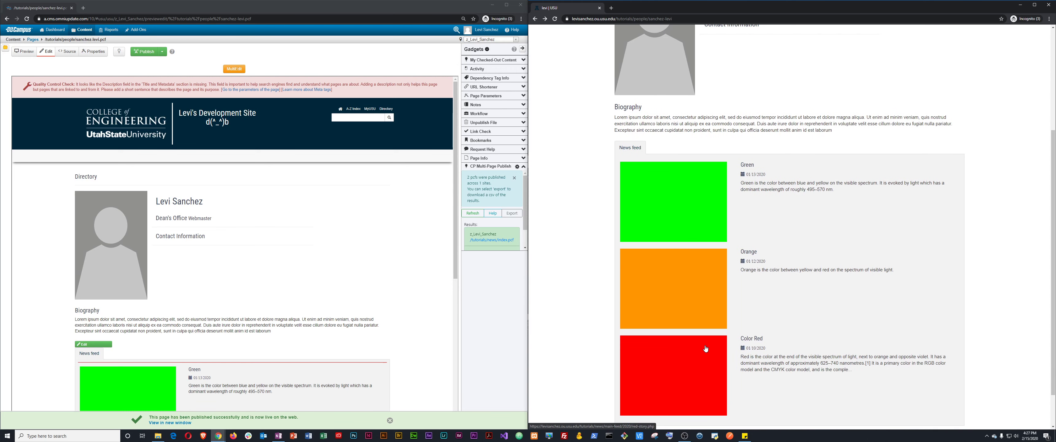